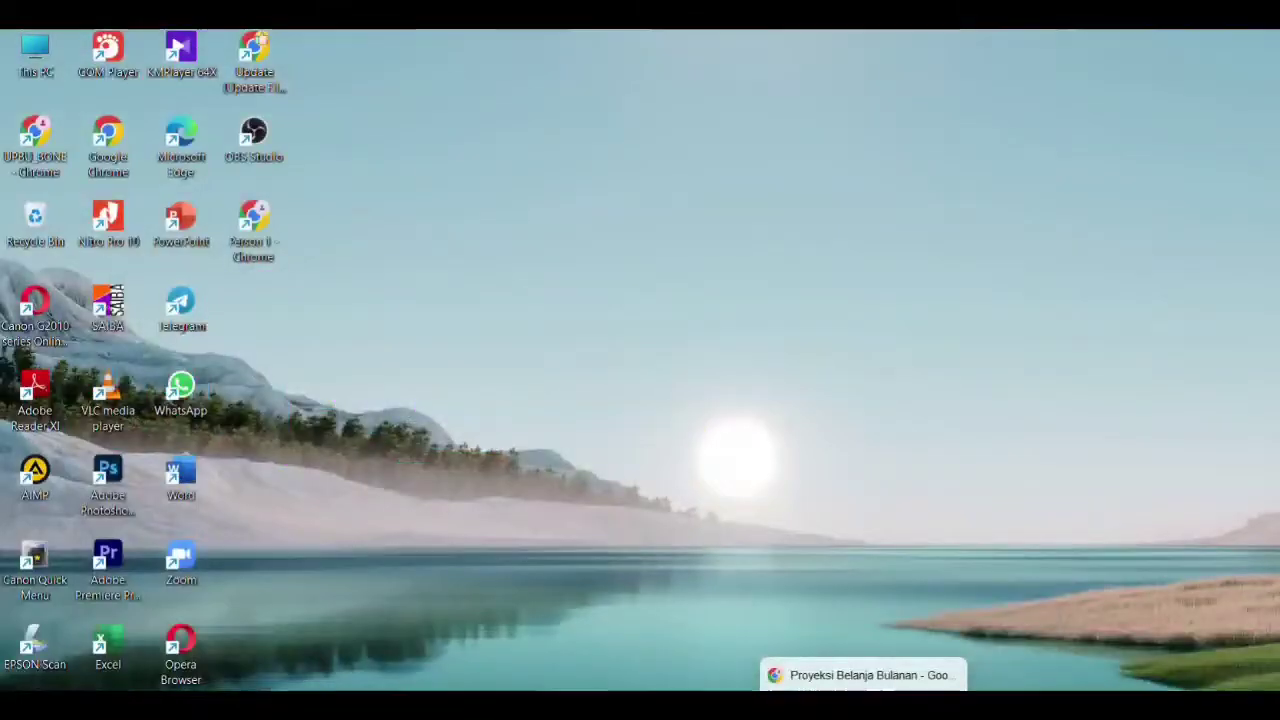
- Switch to Chrome, log in to SAKTI and open the Mencatat/Upload SP2D page of the Pembayaran module
click(866, 705)
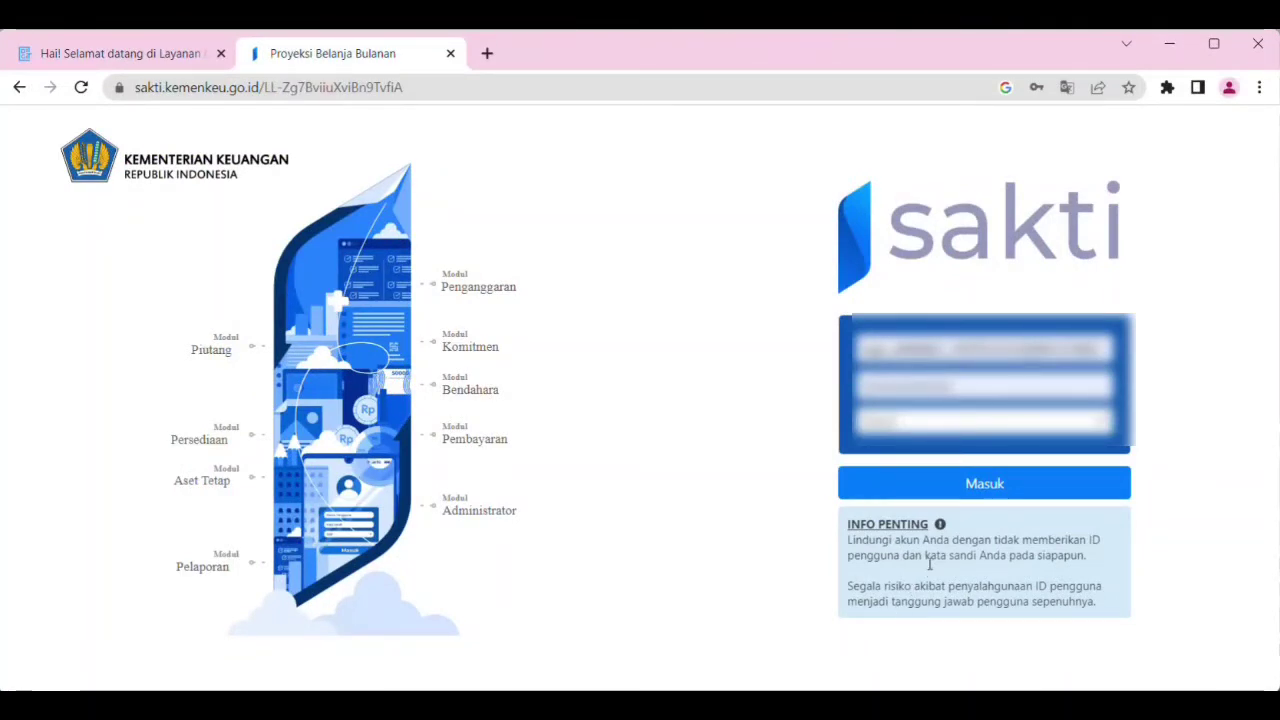
click(981, 497)
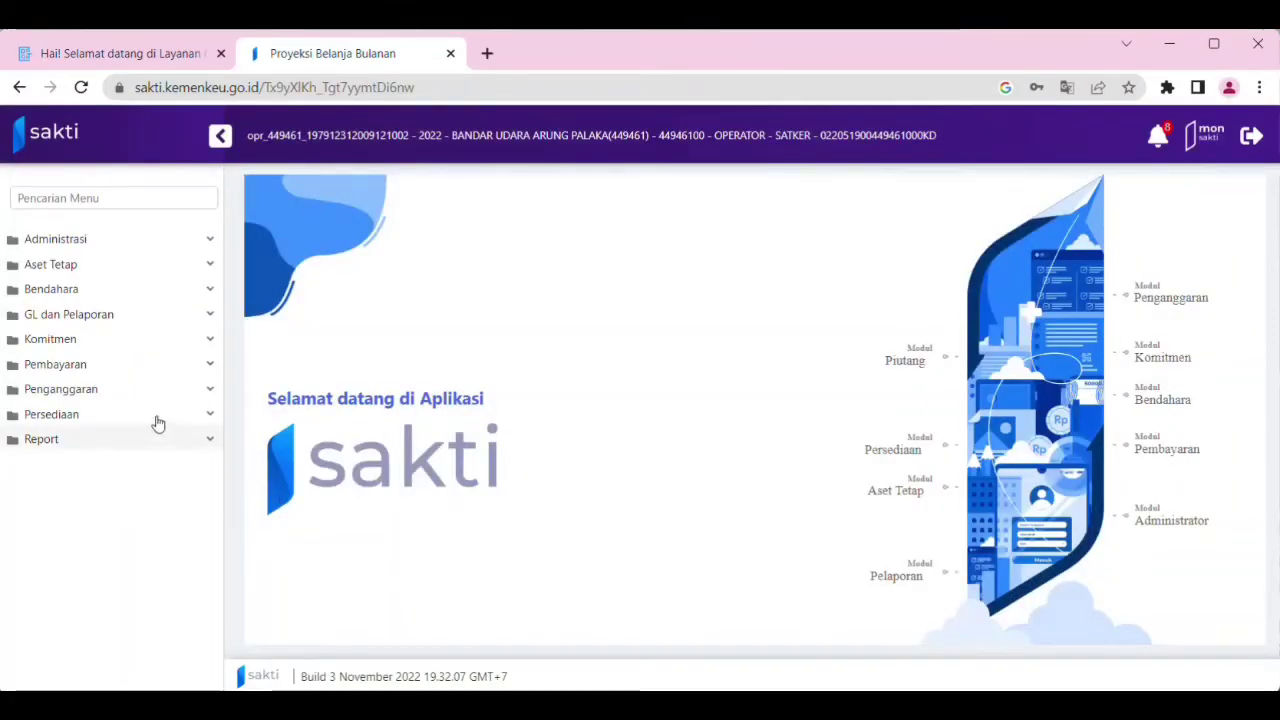
click(123, 370)
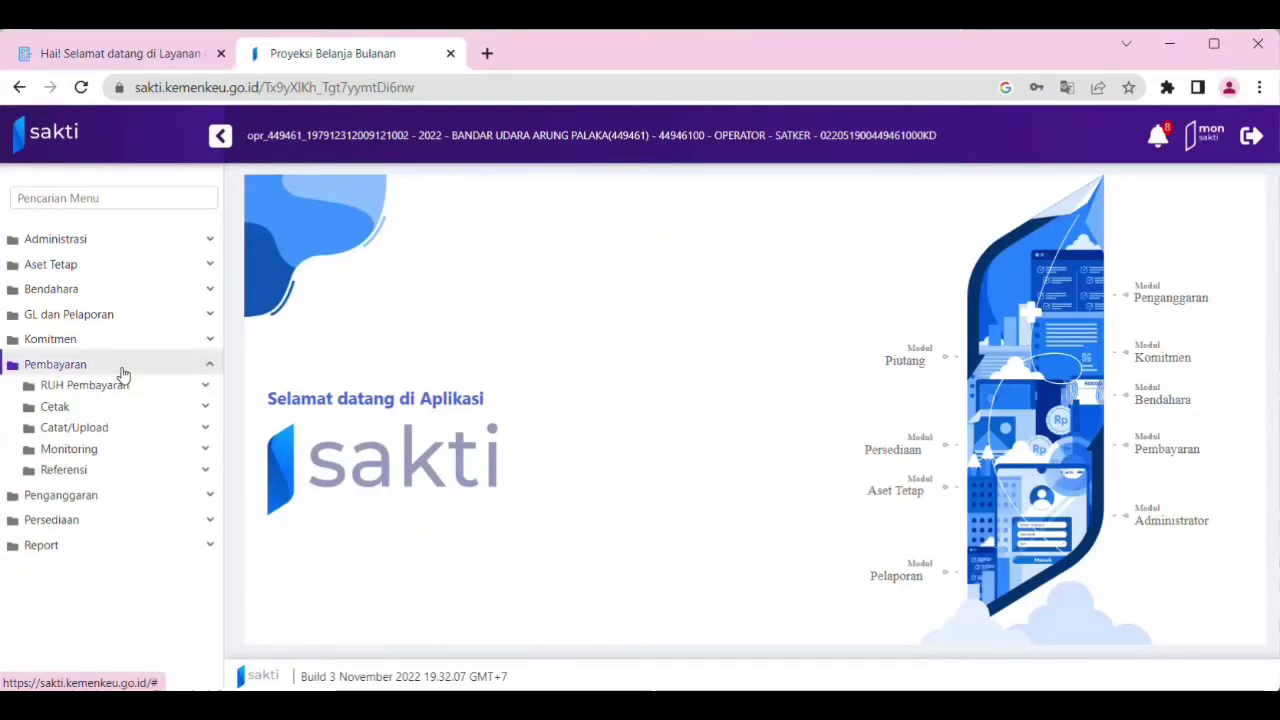
click(148, 434)
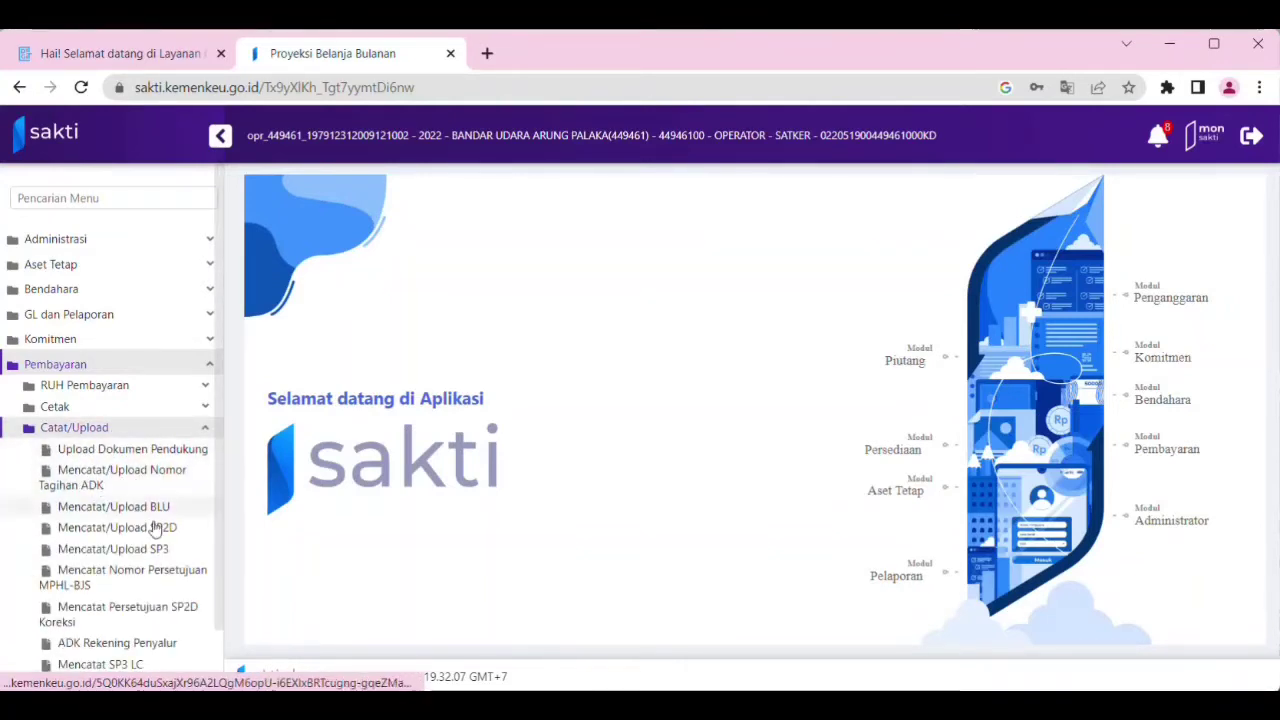
click(111, 533)
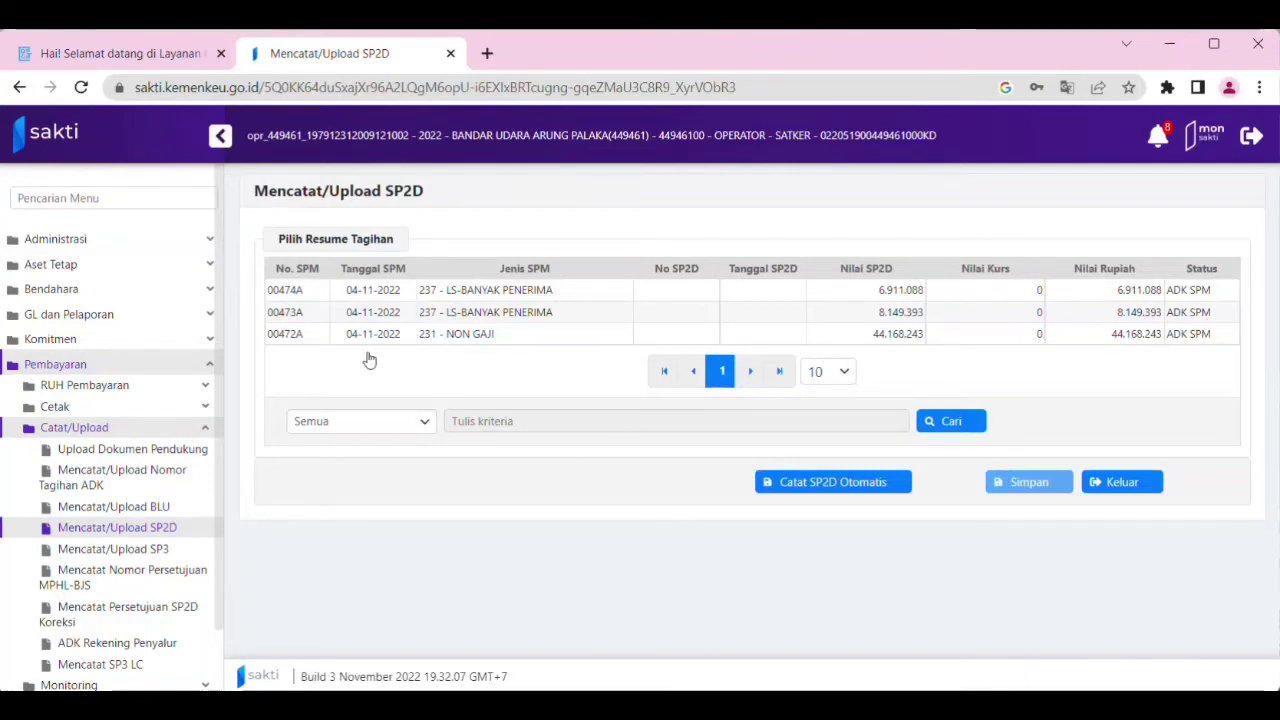
- Open the Proyeksi Belanja Bulanan page and review the budget data for Jenbel 52, Jenbel 53 and Jenbel 51
click(112, 390)
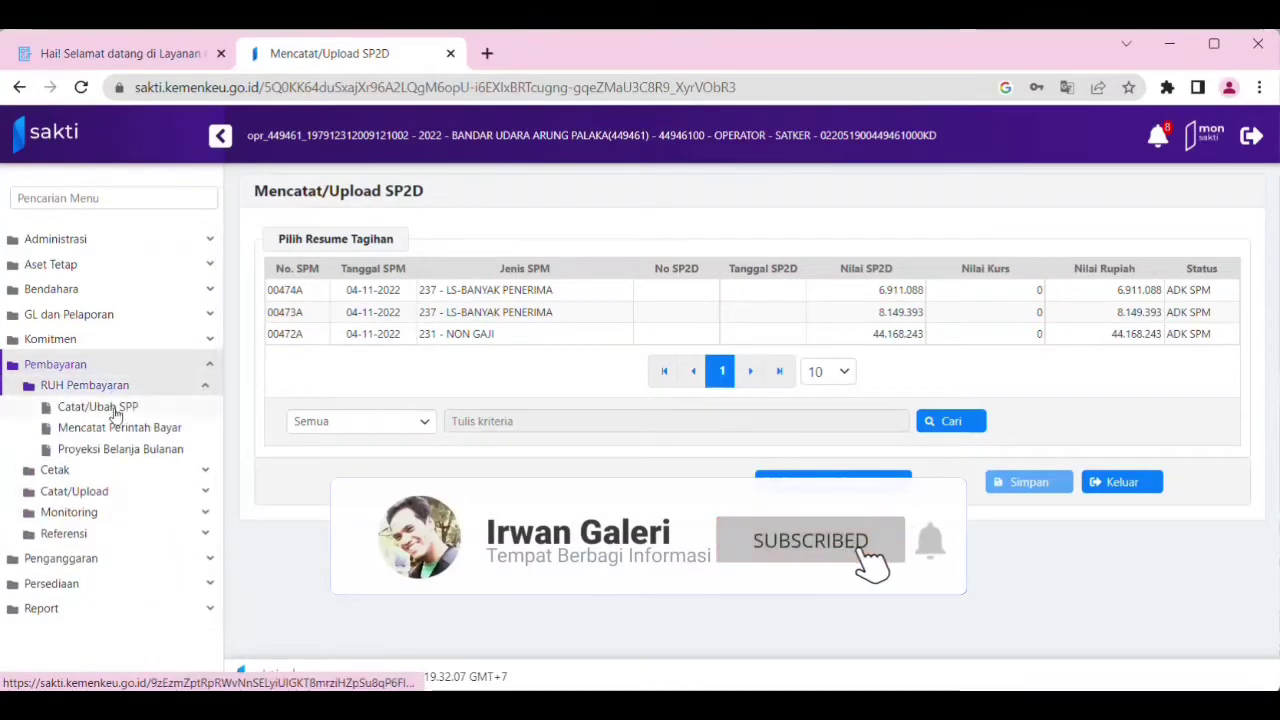
click(128, 456)
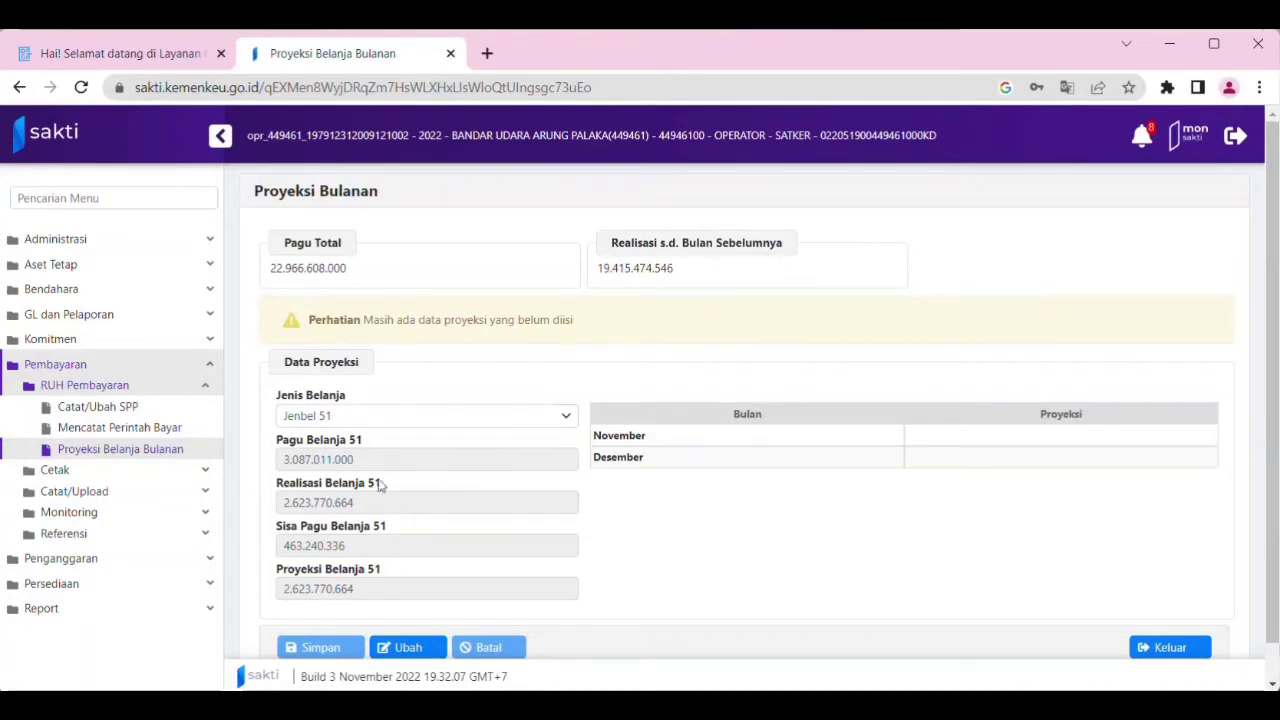
click(373, 421)
click(347, 471)
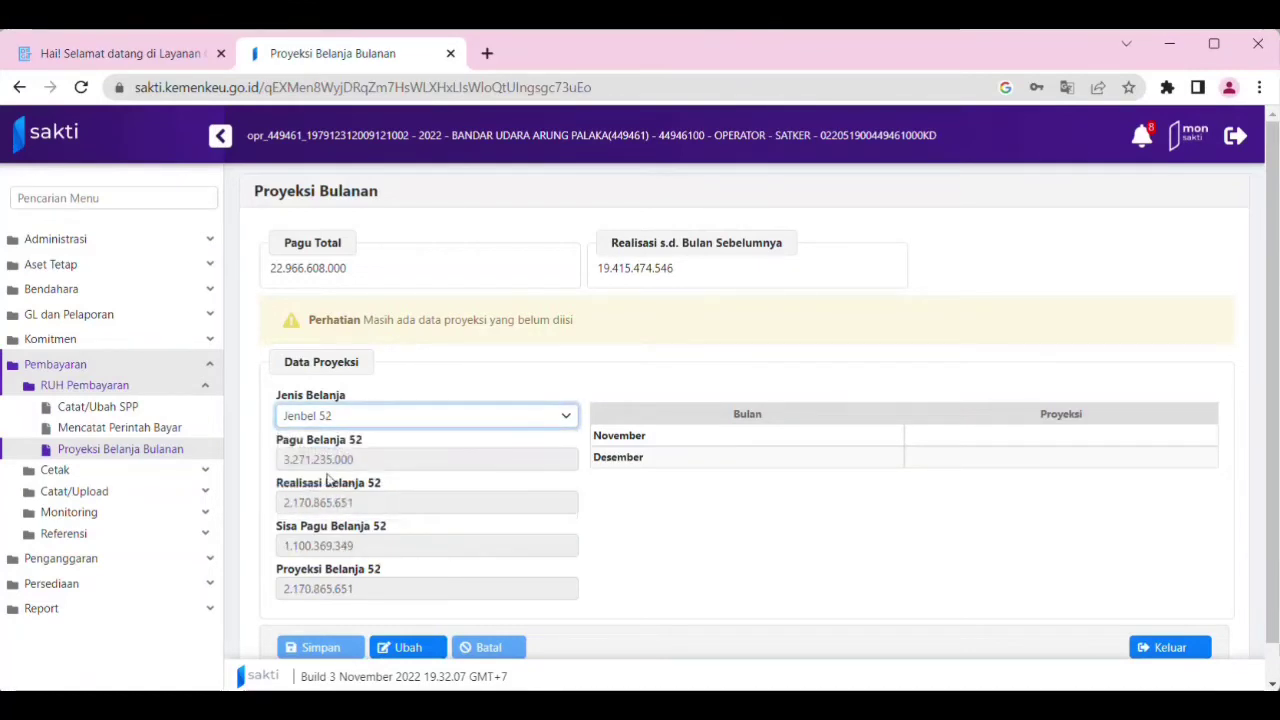
click(366, 425)
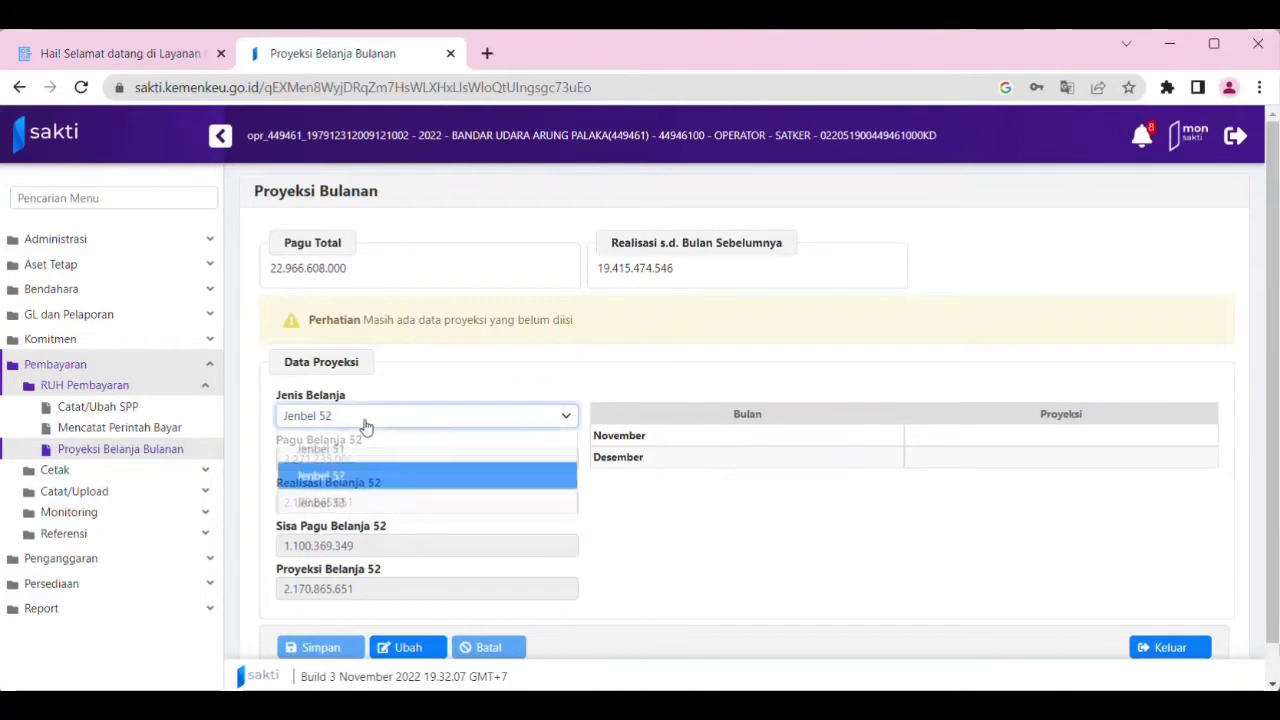
click(363, 500)
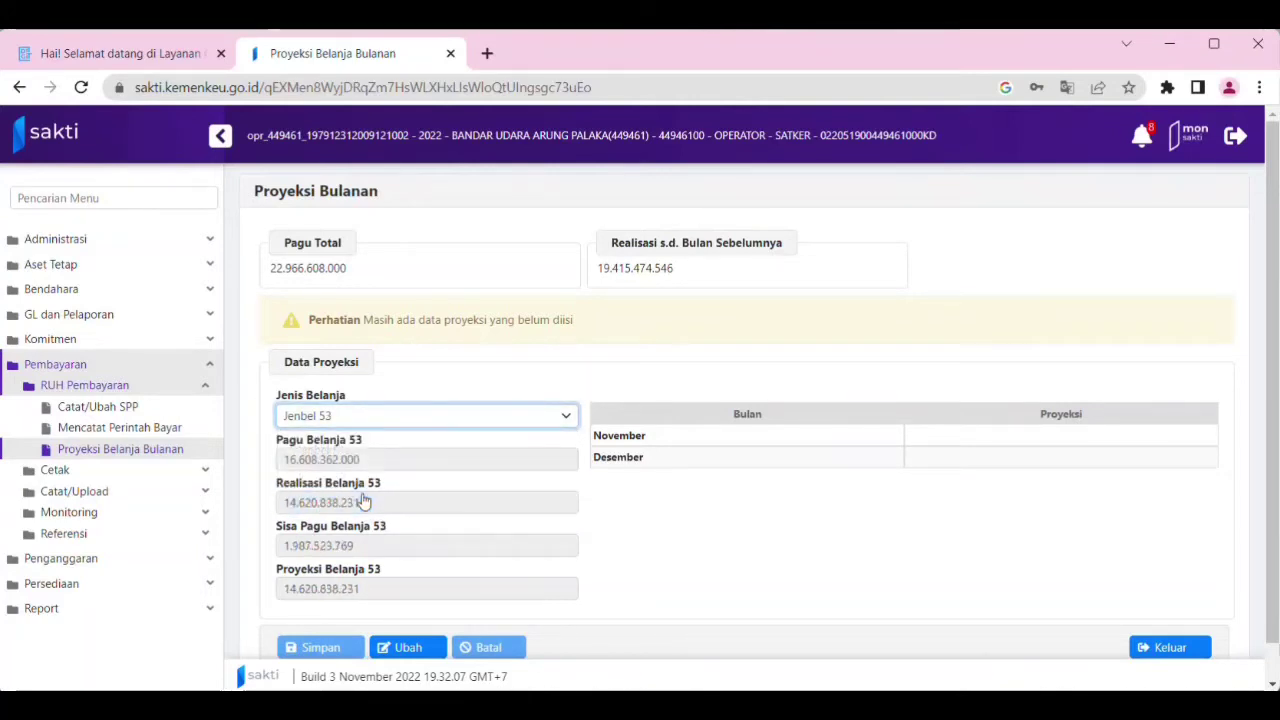
click(366, 423)
click(366, 448)
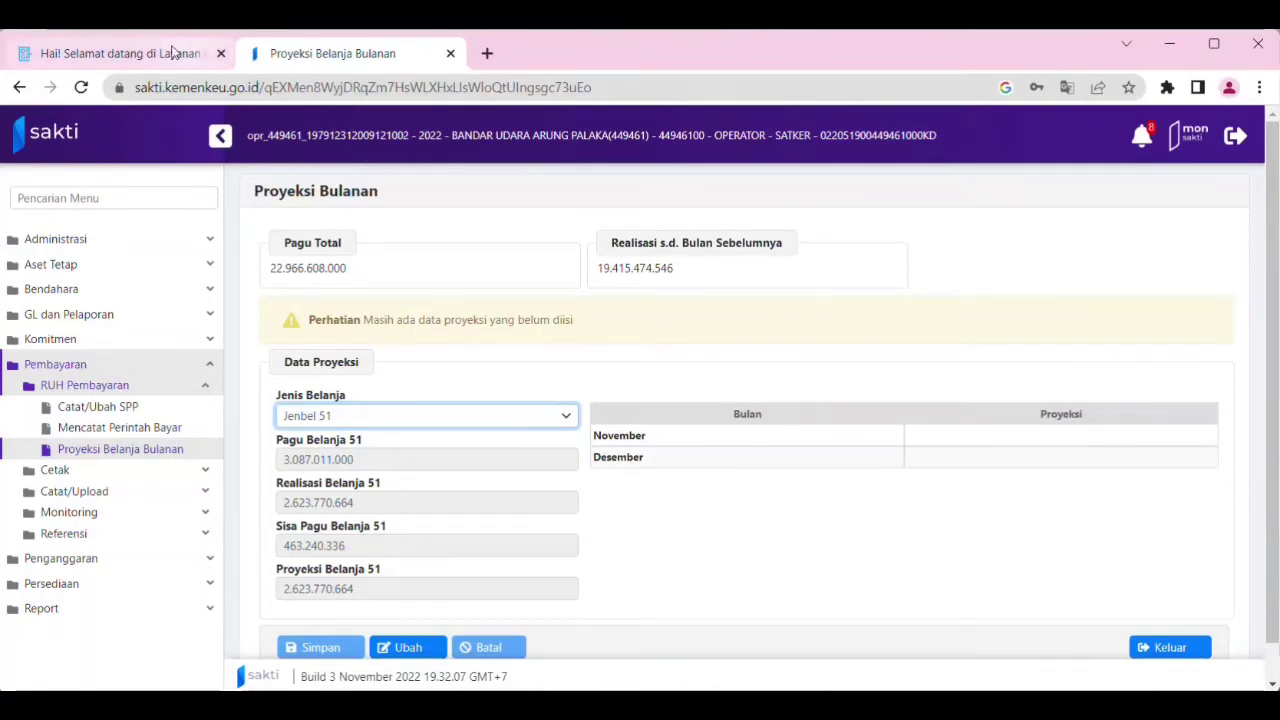
- Switch to OM-SPAN and open the Satker per Jenis Belanja report of the realization data
click(120, 53)
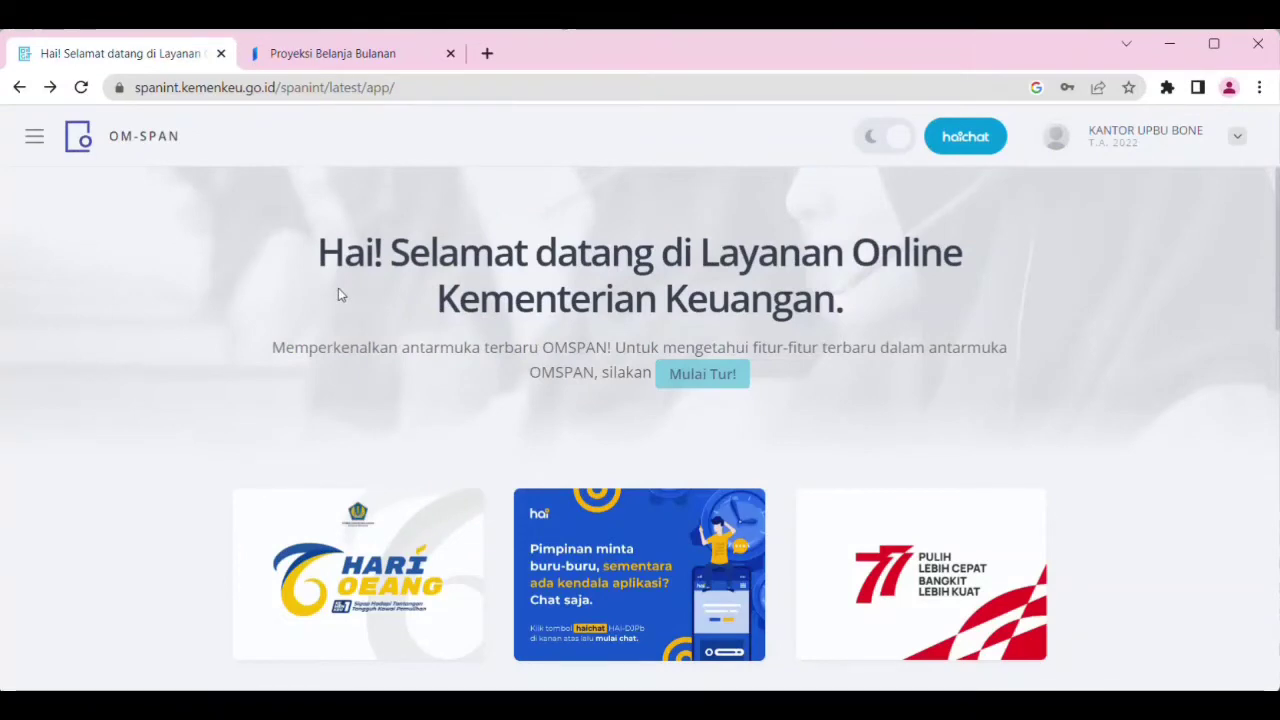
click(34, 137)
mouse_move(171, 437)
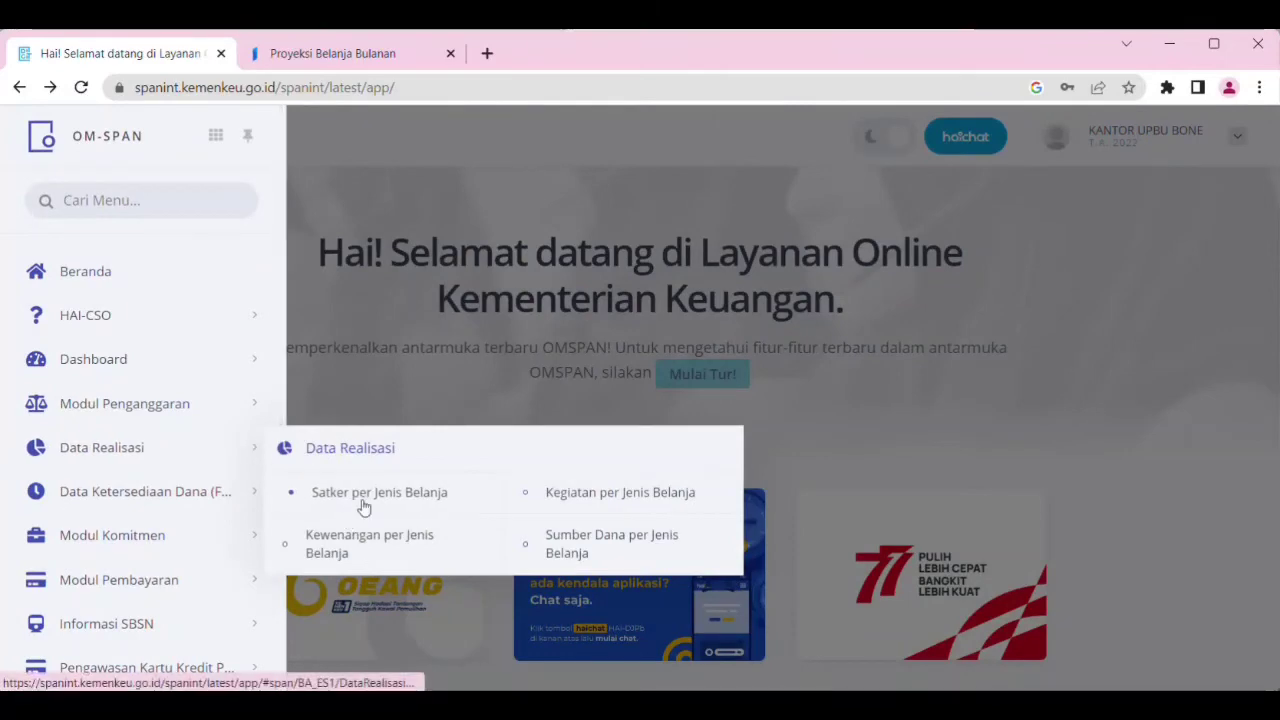
click(395, 495)
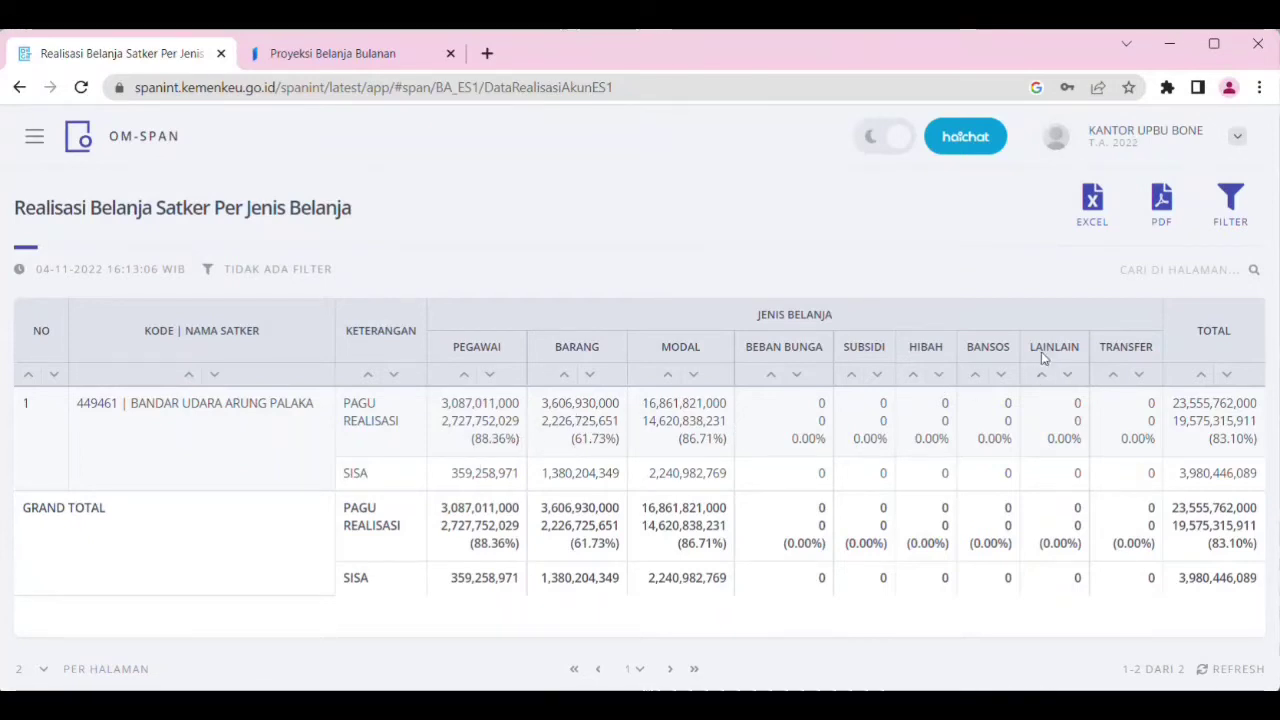
- Filter the Realisasi Belanja Satker Per Jenis Belanja report to the period Januari to Oktober
click(1229, 204)
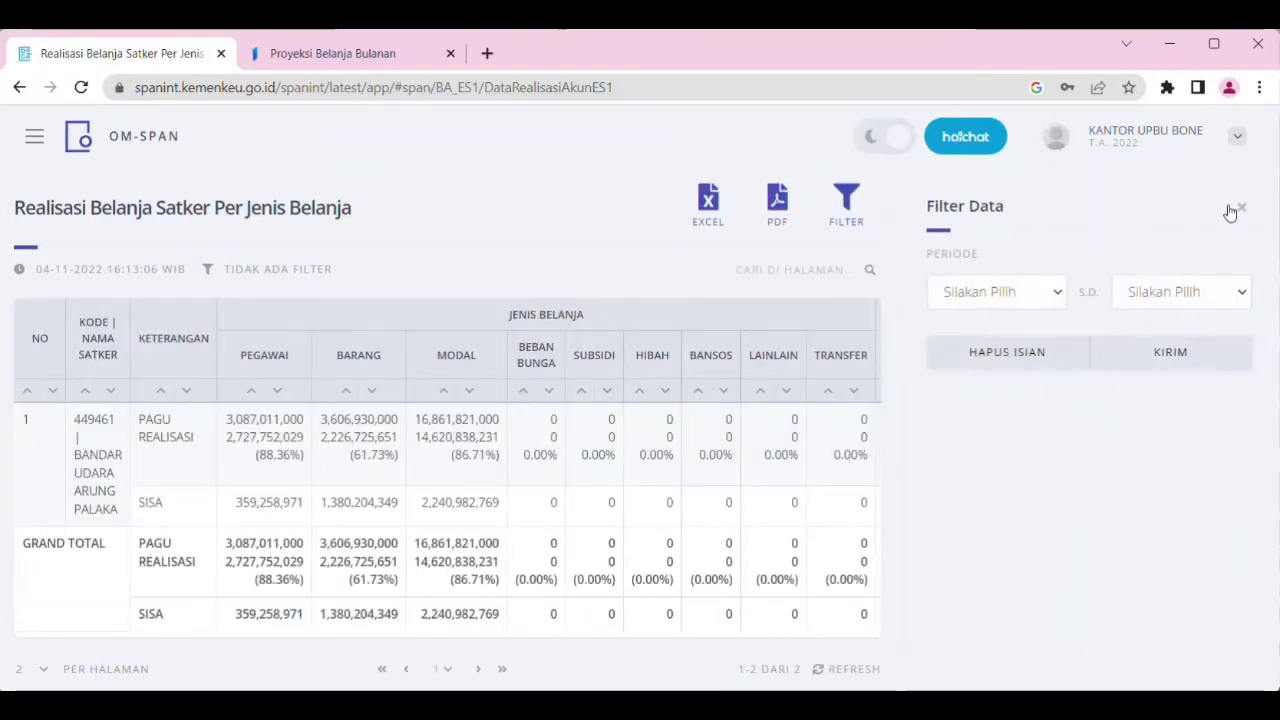
click(1033, 290)
click(1027, 338)
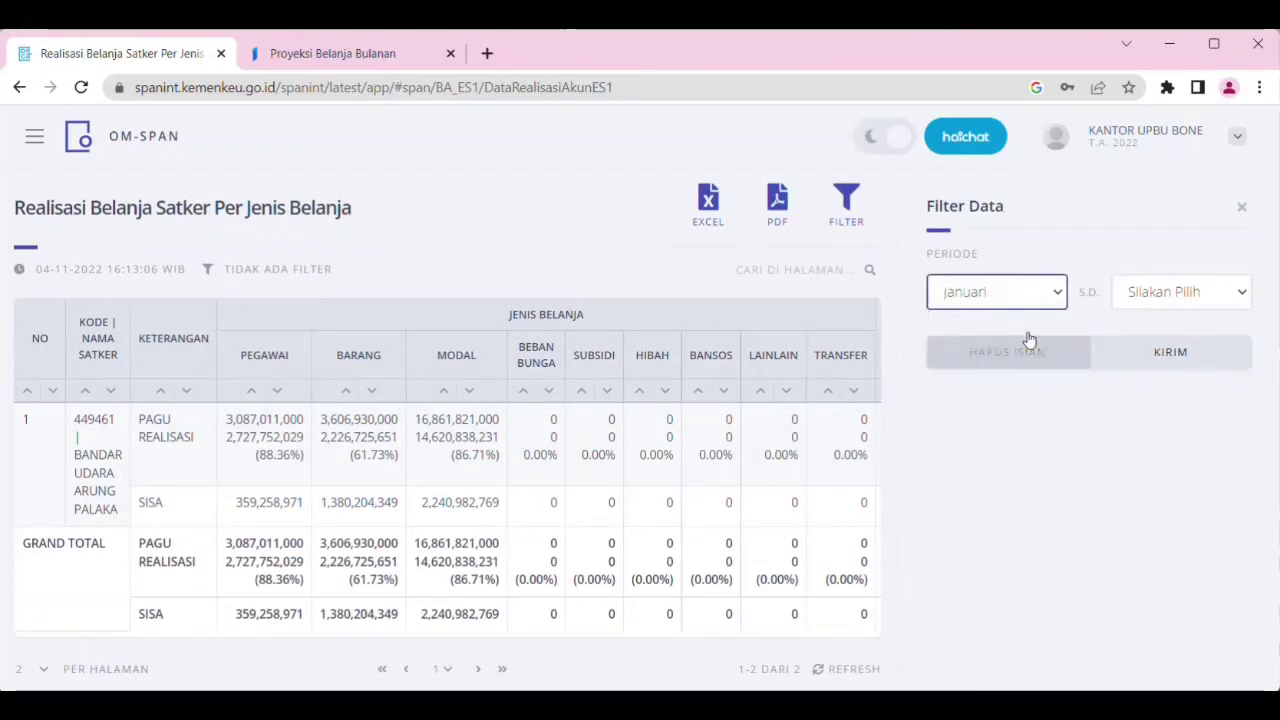
click(1160, 296)
click(1180, 513)
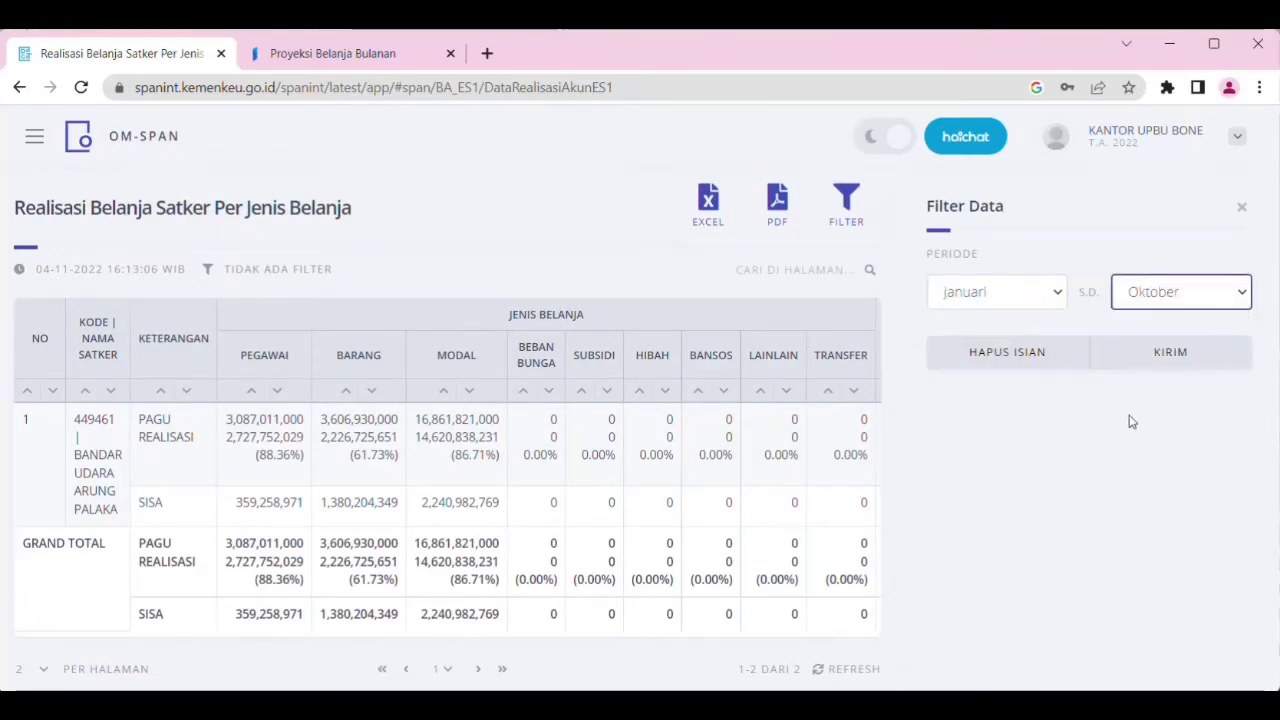
click(1146, 358)
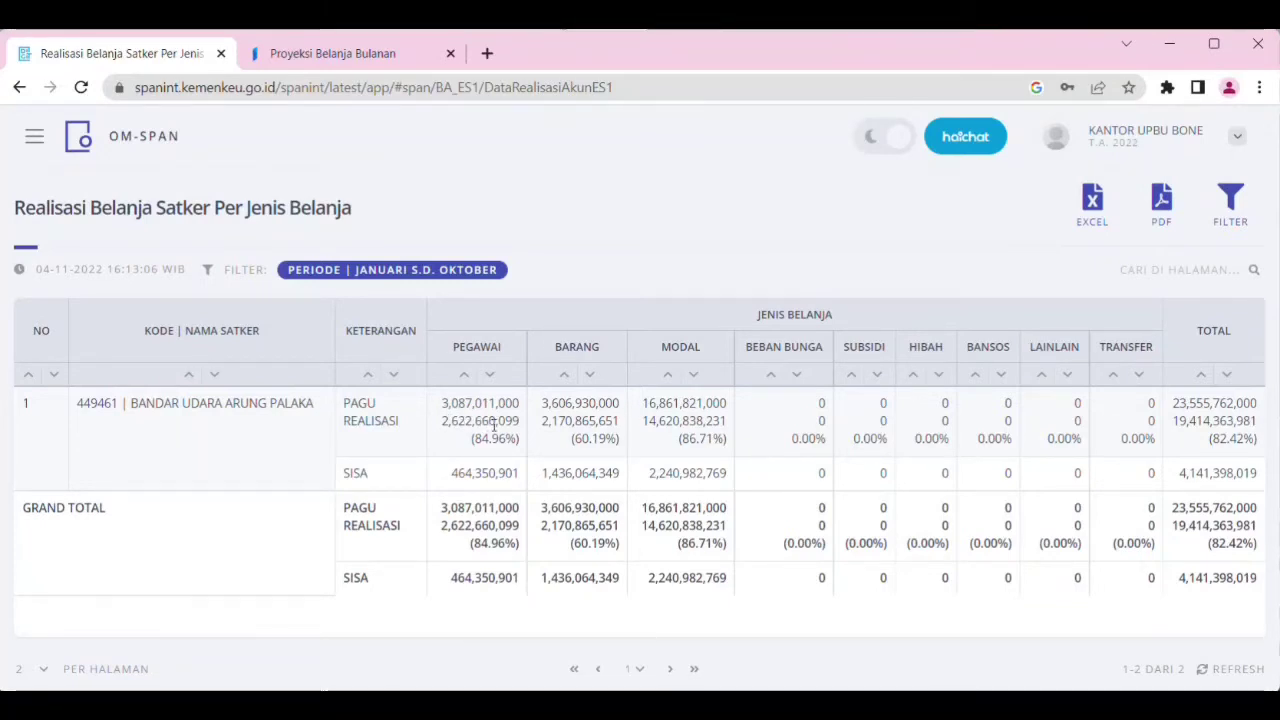
- Compare the Realisasi Belanja 51 value in SAKTI with the Pegawai realization in the OM-SPAN report
click(333, 53)
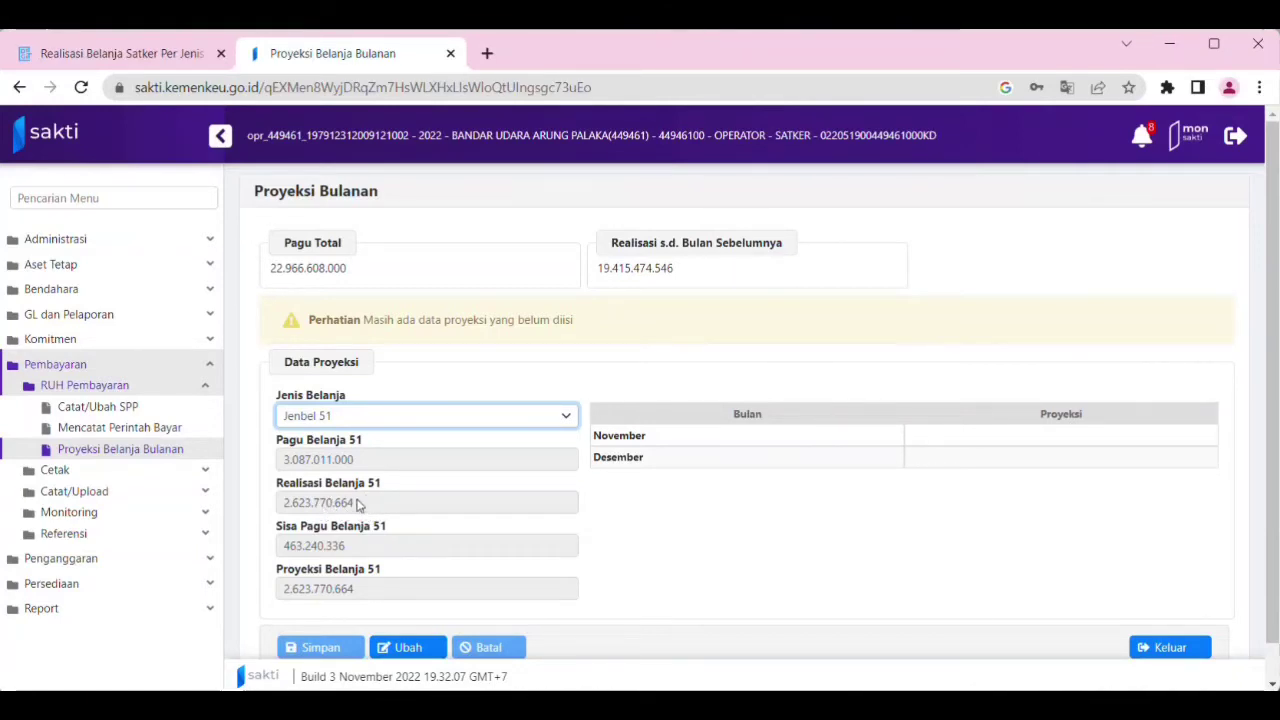
drag(358, 505, 280, 518)
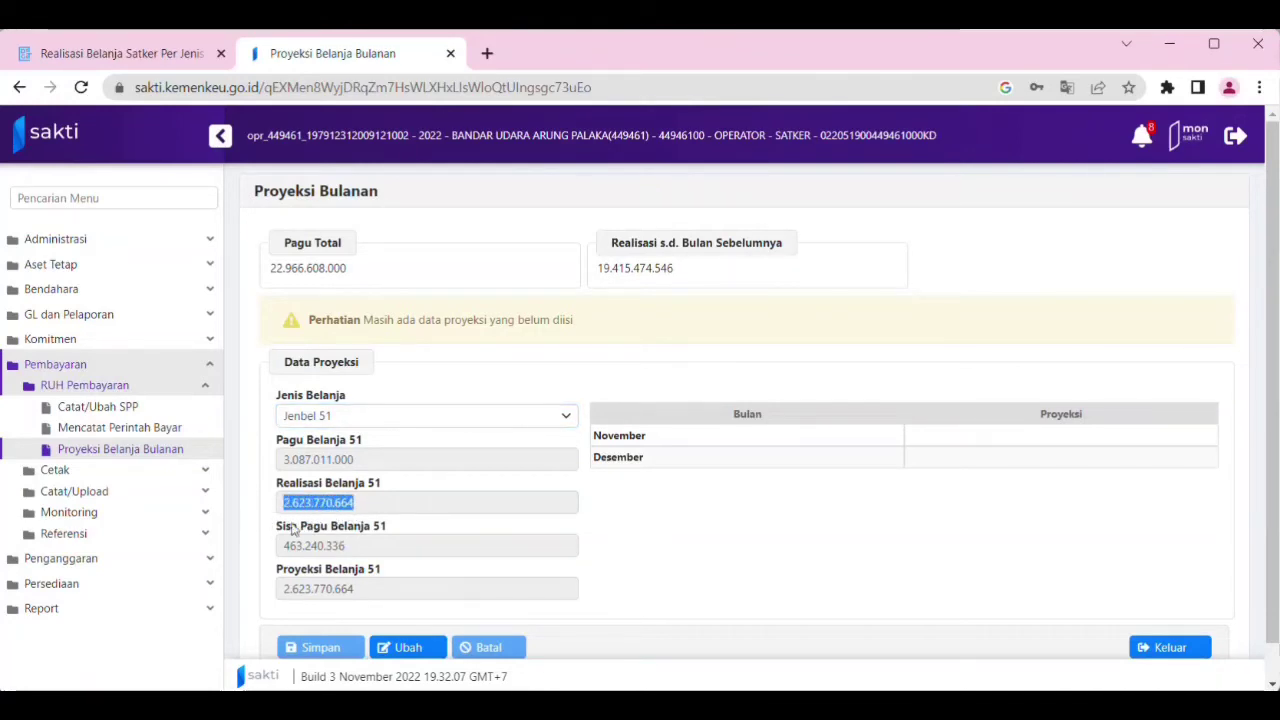
click(386, 510)
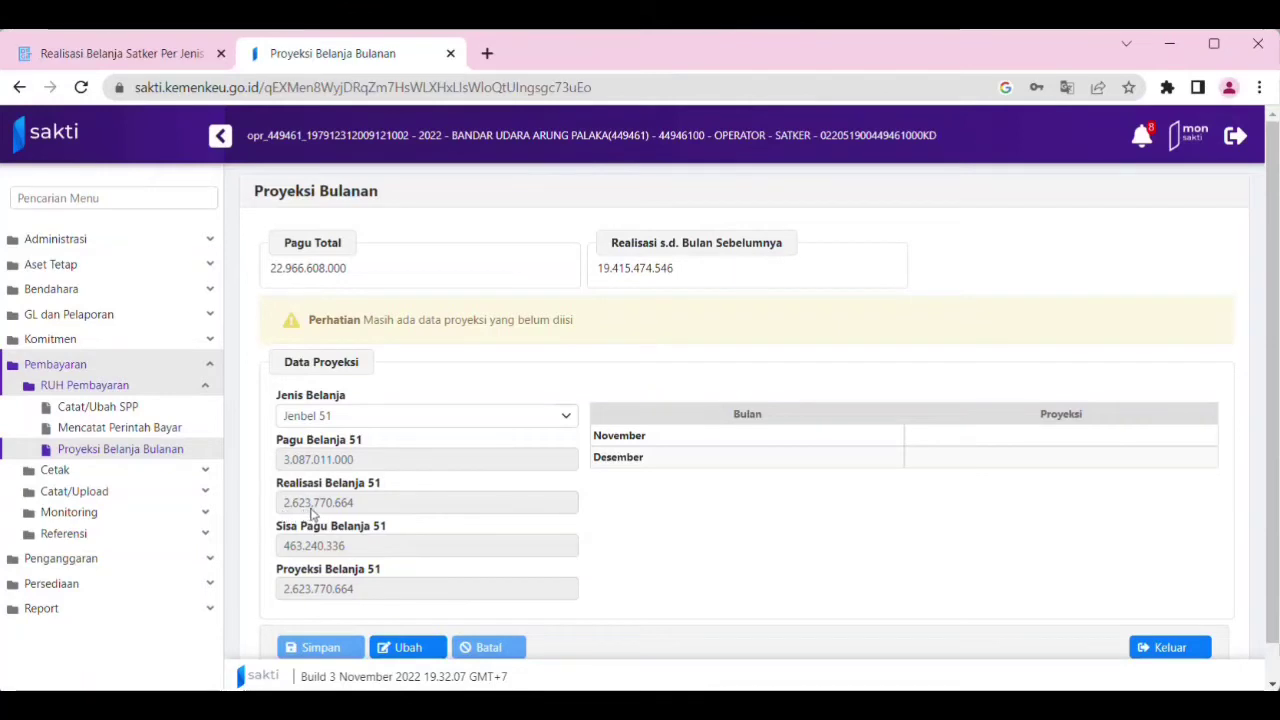
click(122, 55)
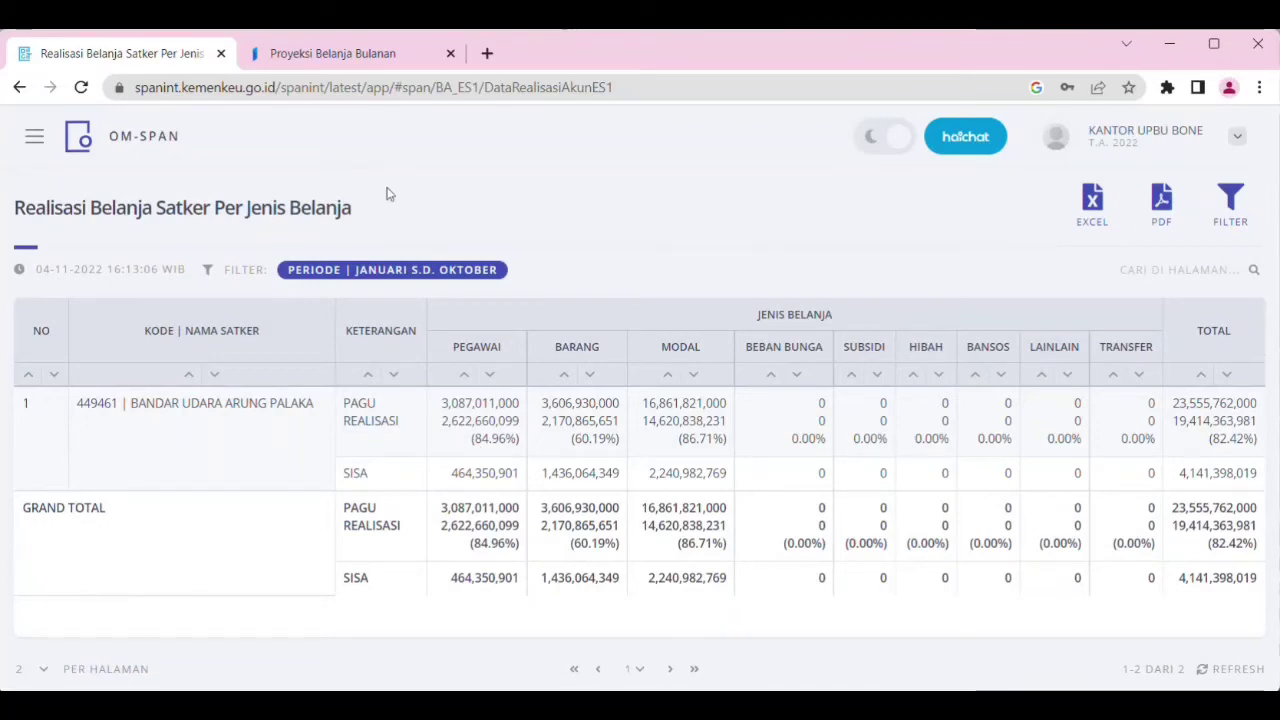
click(345, 55)
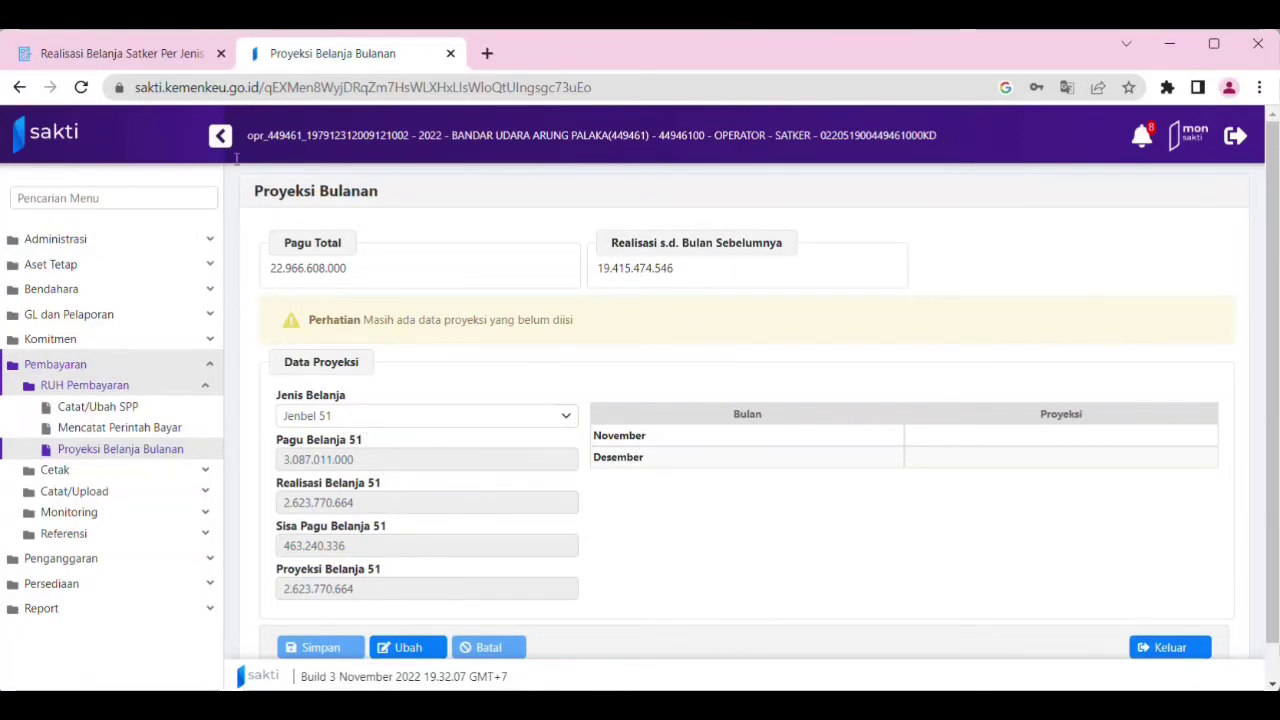
click(129, 58)
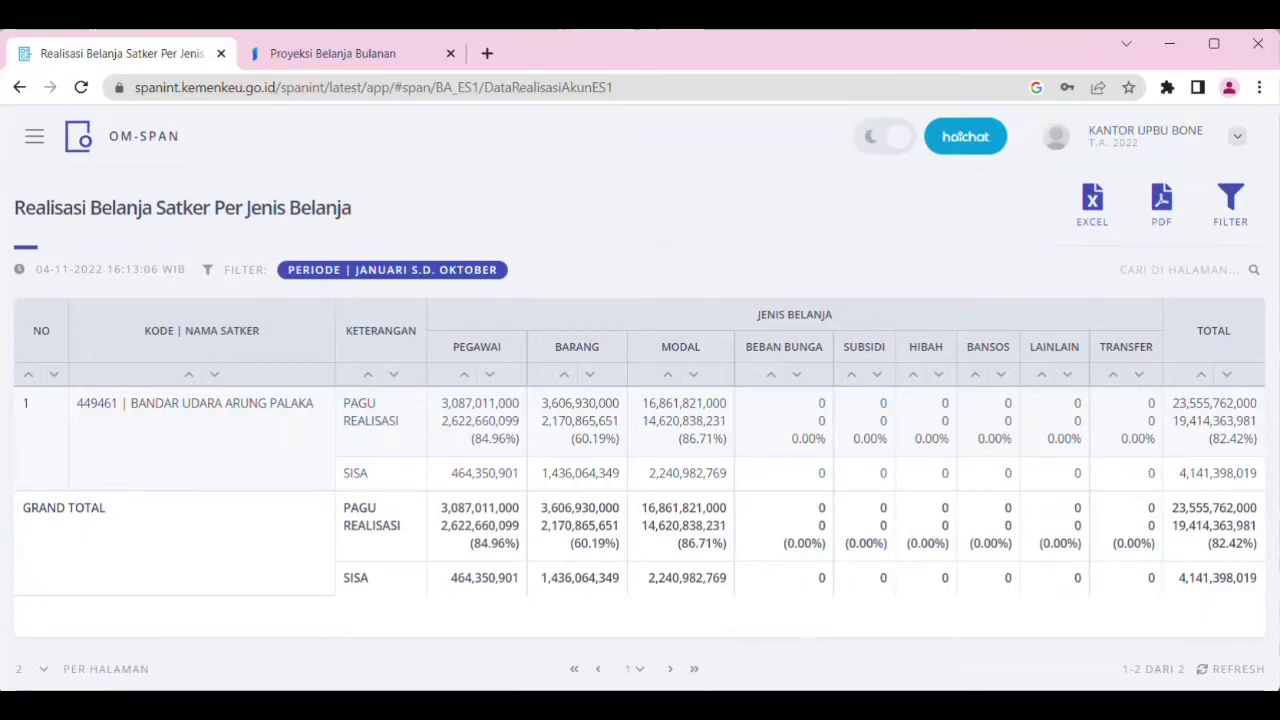
- Switch to the PROGNOSA 2022 workbook in Excel and change the heading in F6 to PROGNOSA/PROYEKSI
click(712, 706)
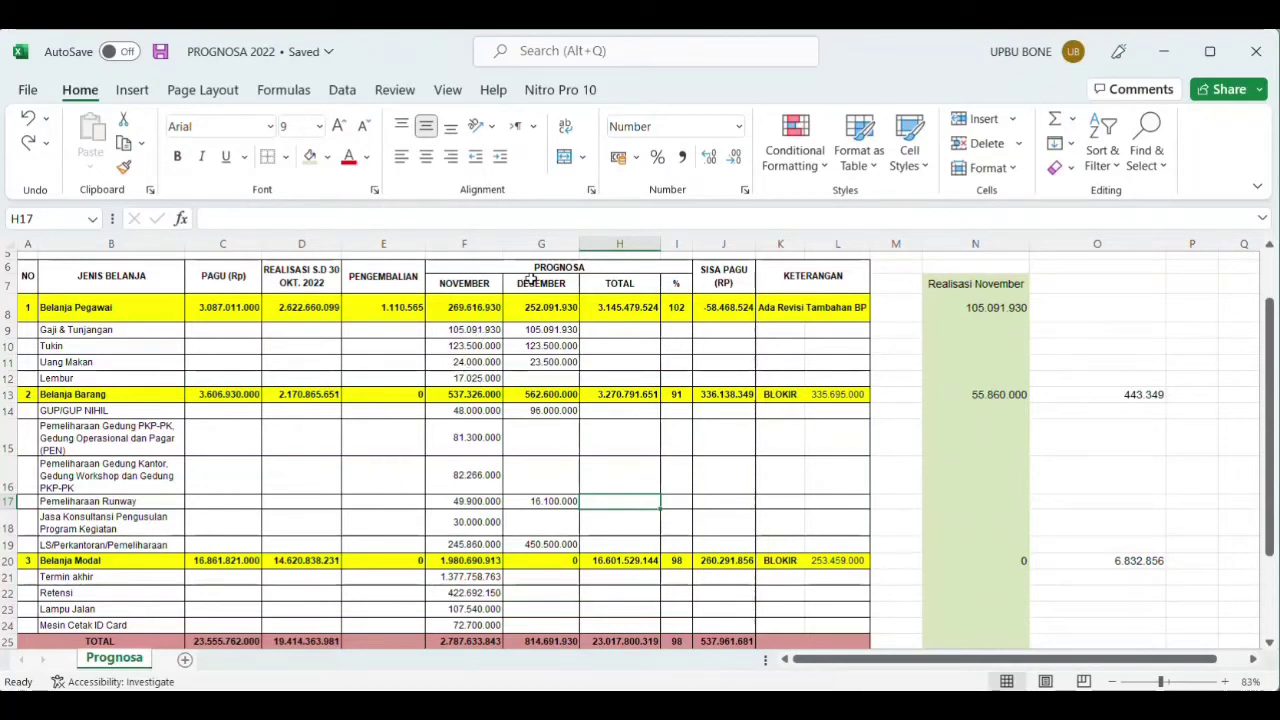
click(591, 269)
double_click(591, 269)
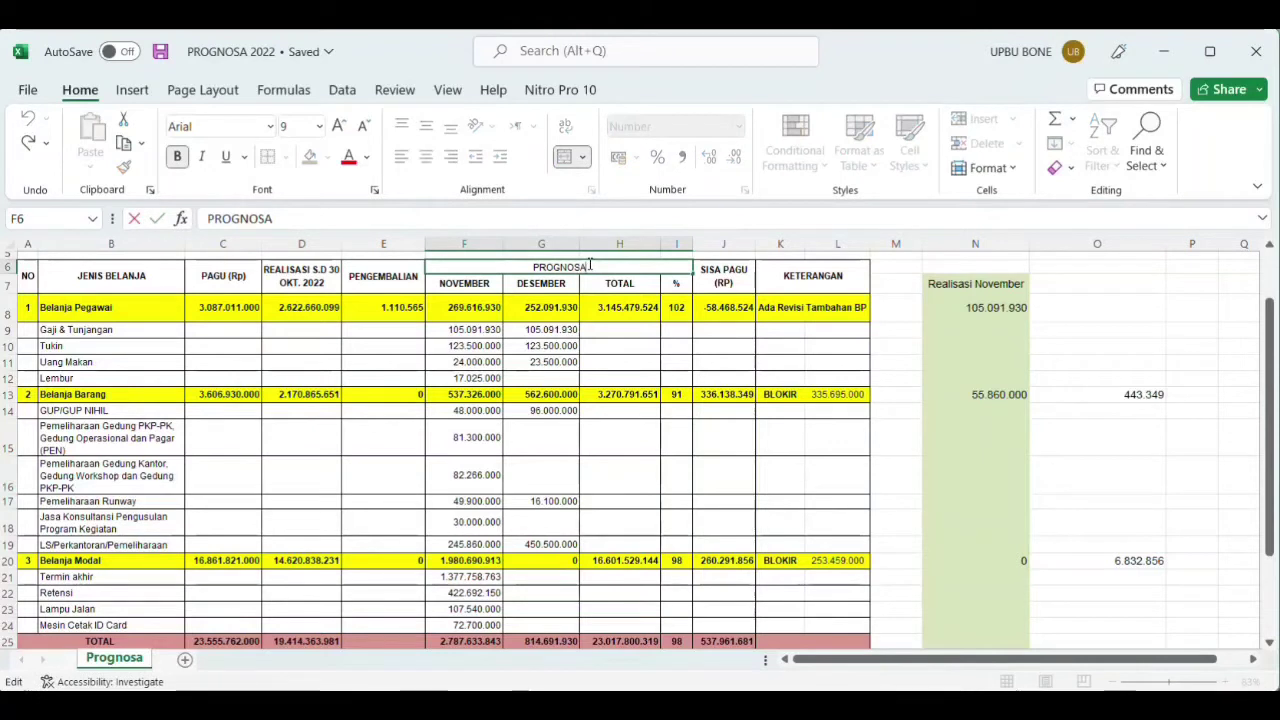
text(/PRO)
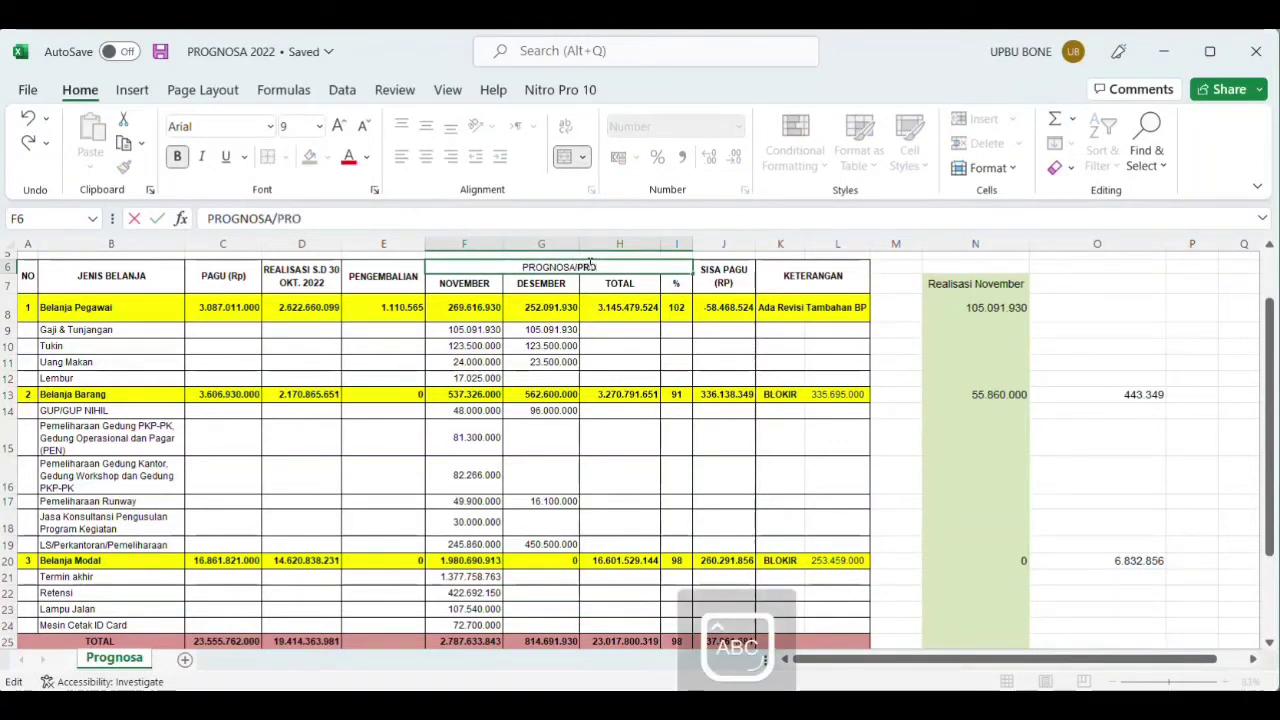
text(YEKSI)
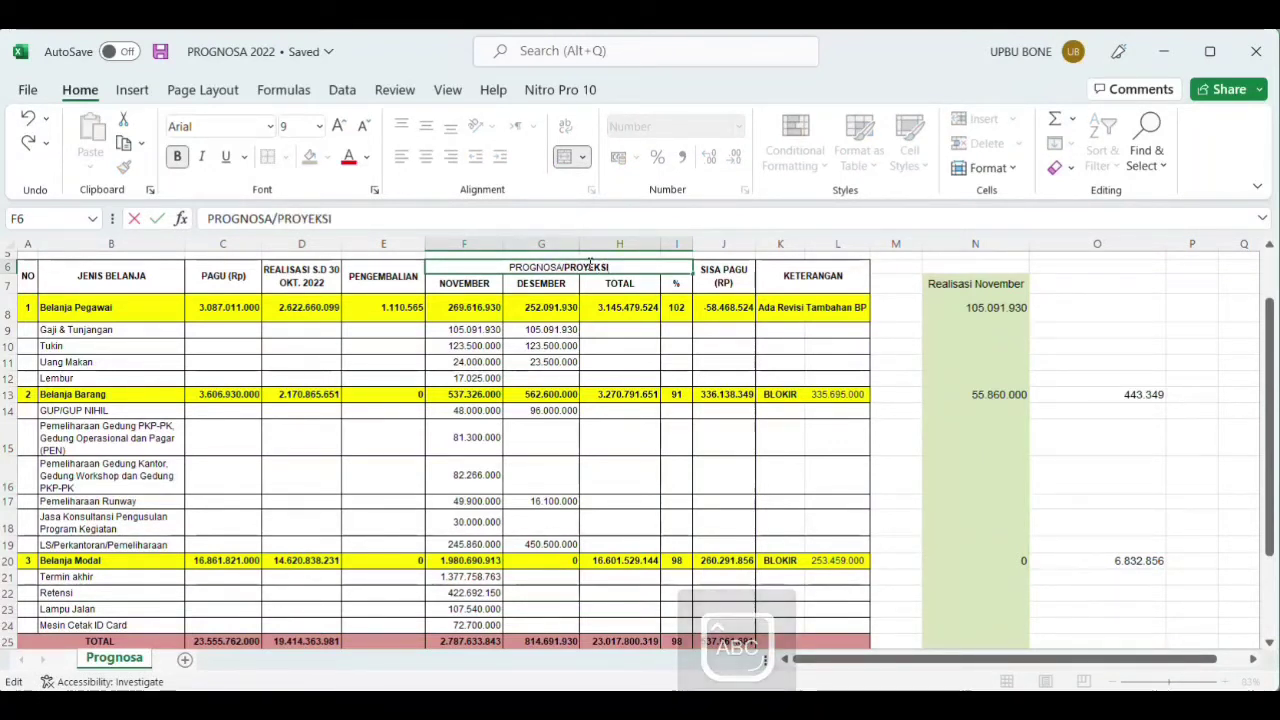
key(Return)
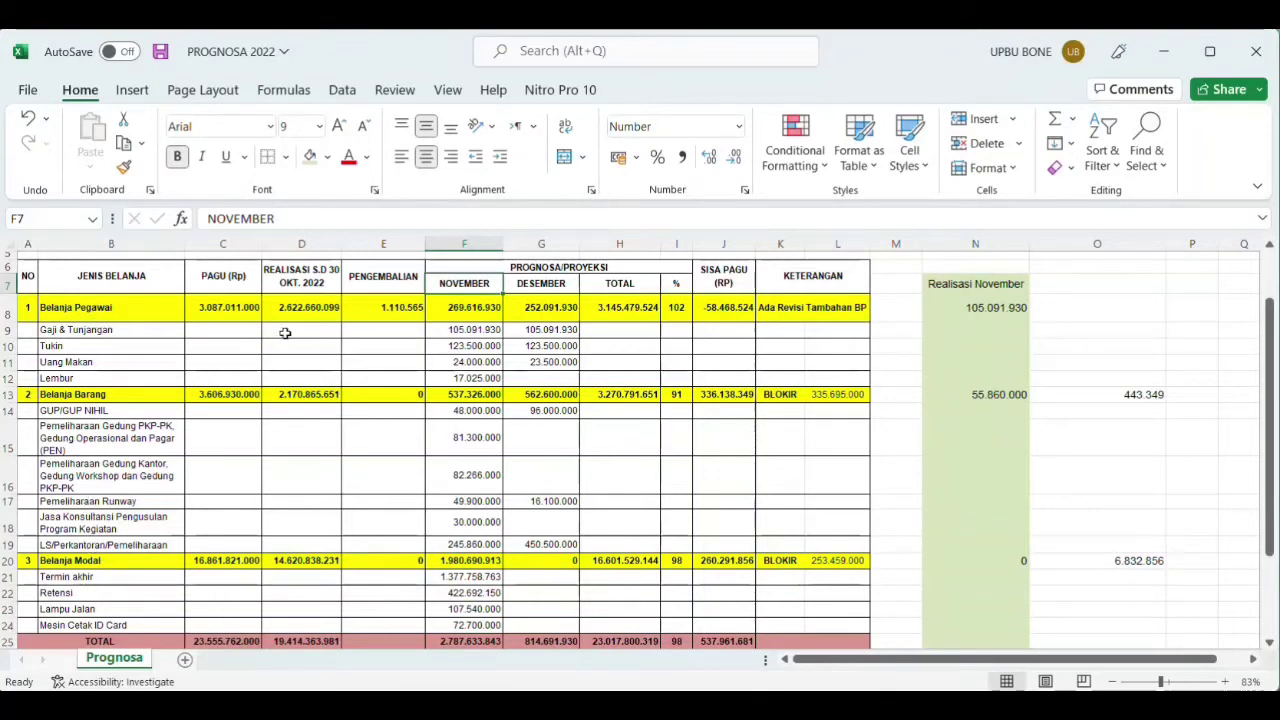
- Examine the November and Desember projections for Belanja Pegawai, Barang and Modal, and the Realisasi November value for Belanja Pegawai
click(432, 310)
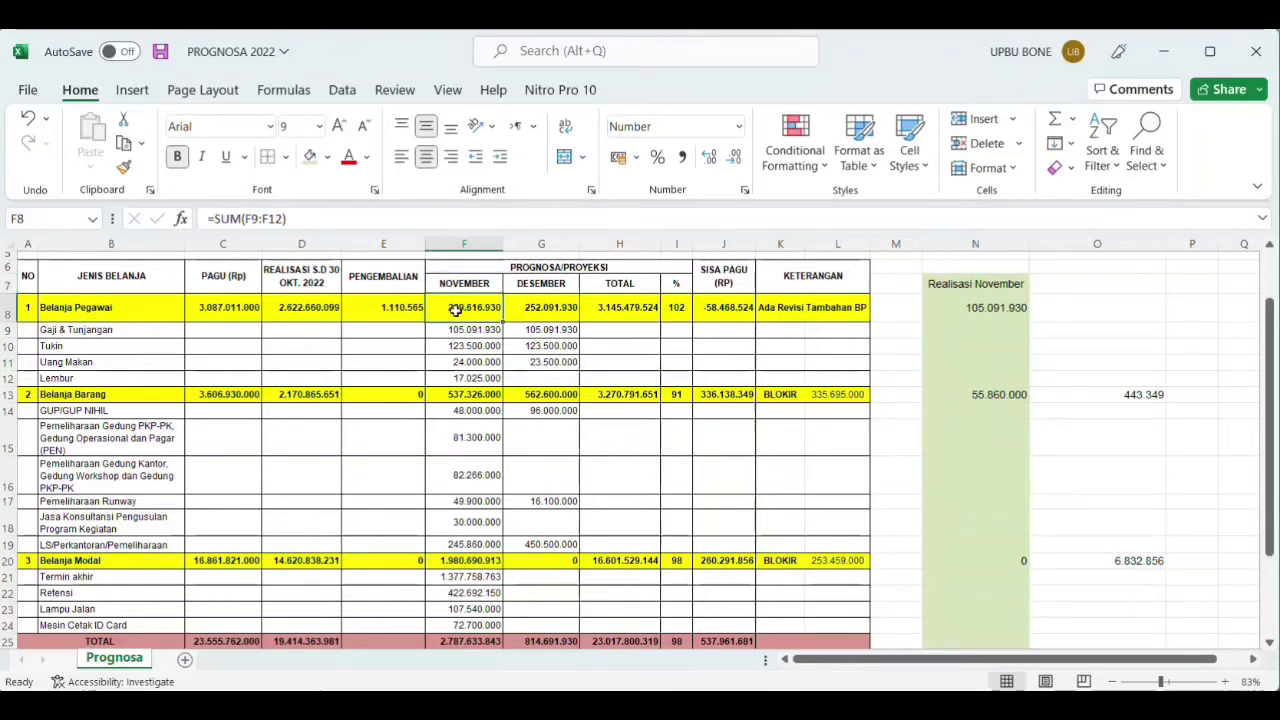
click(550, 304)
click(477, 397)
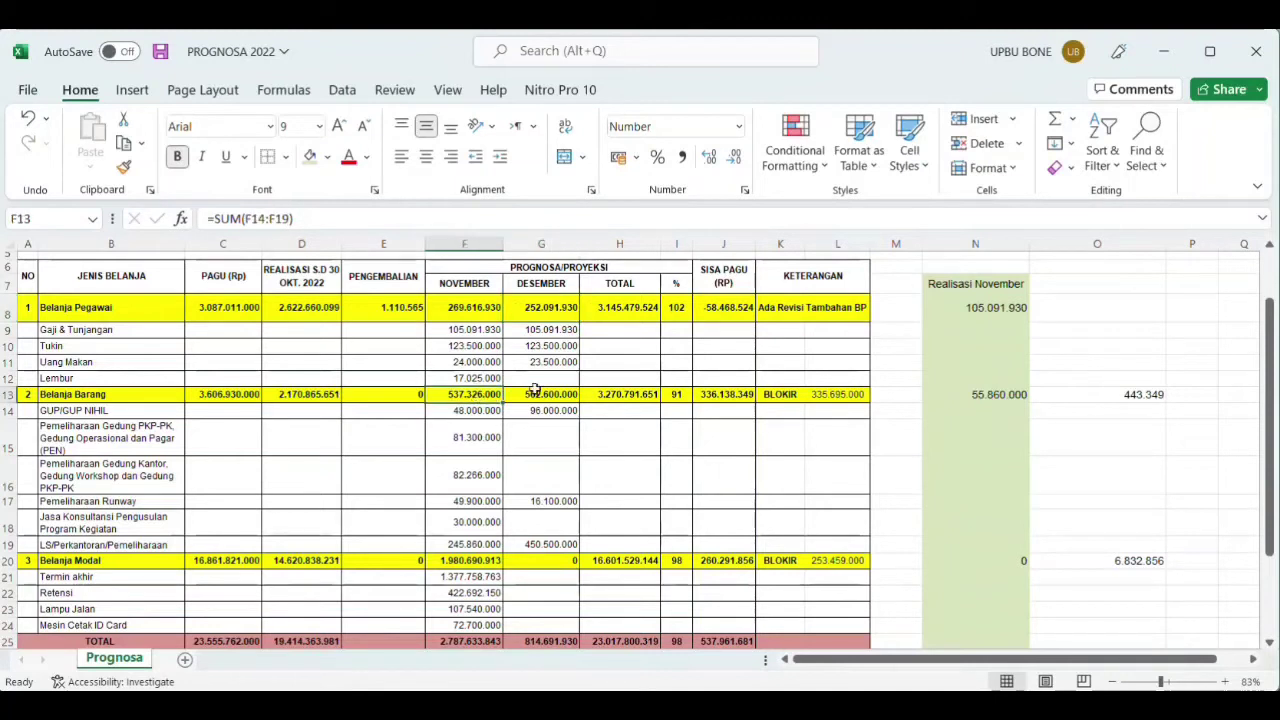
click(538, 396)
click(470, 562)
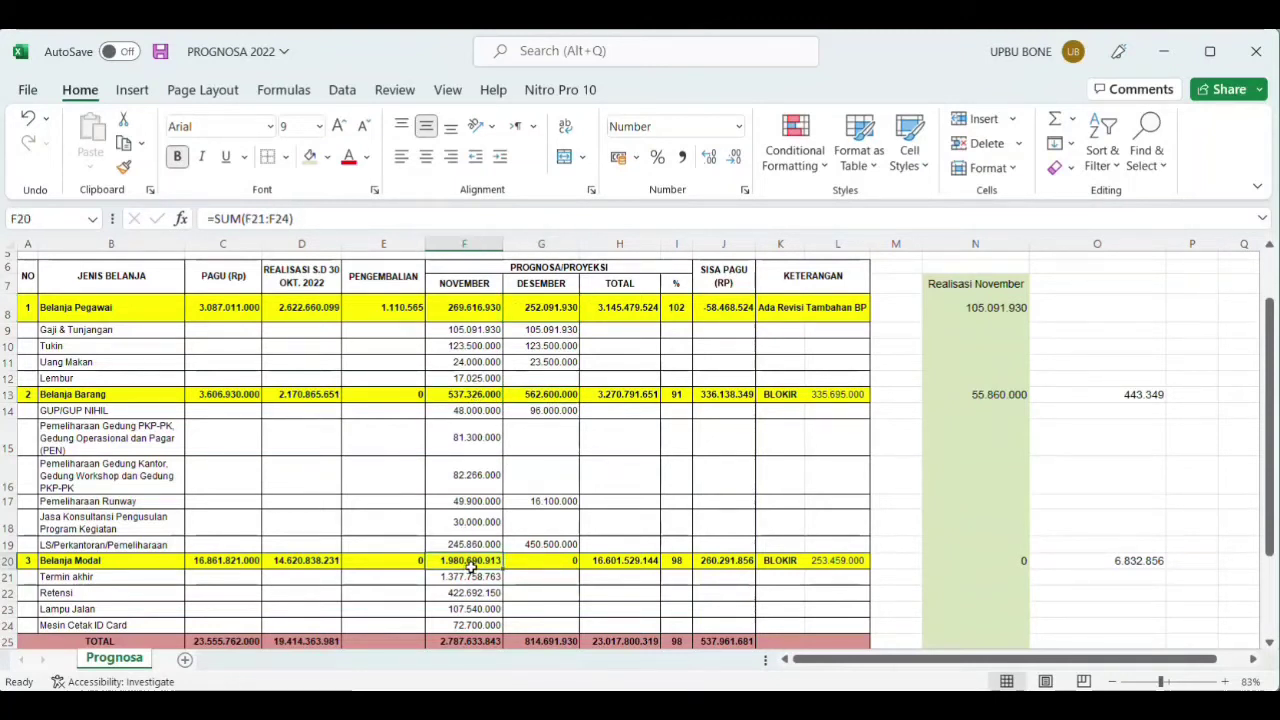
click(545, 562)
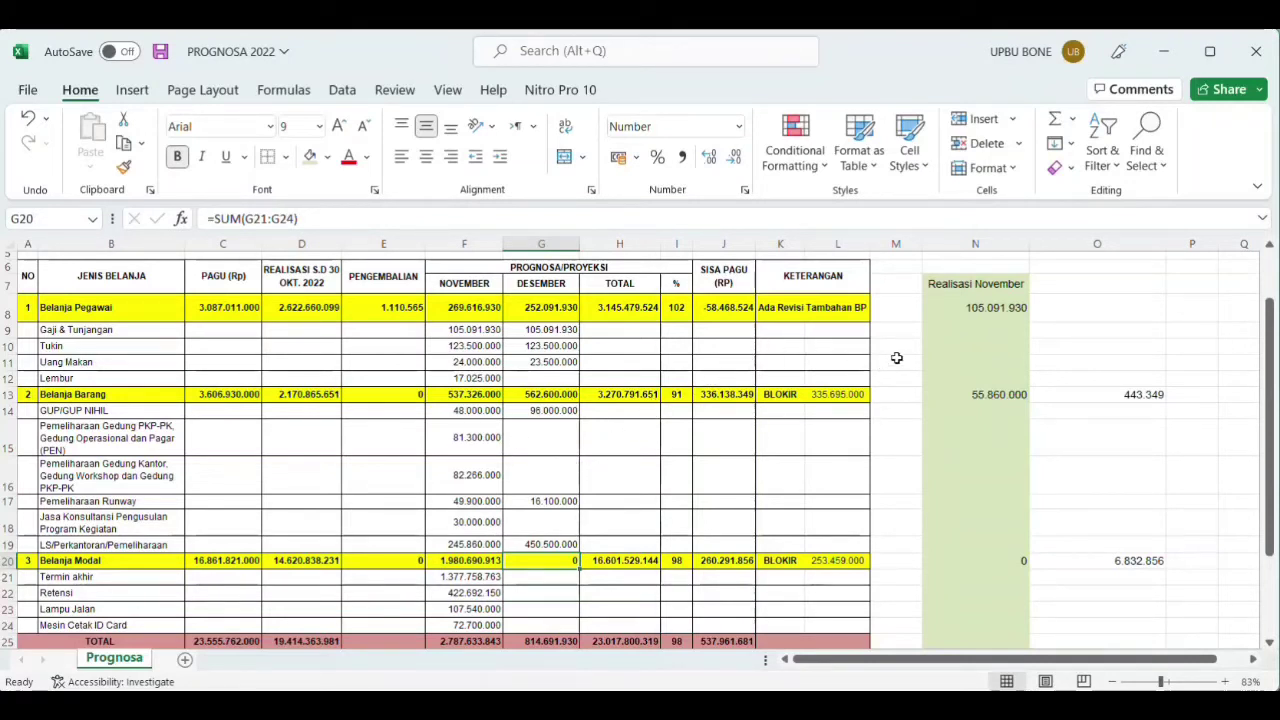
click(952, 286)
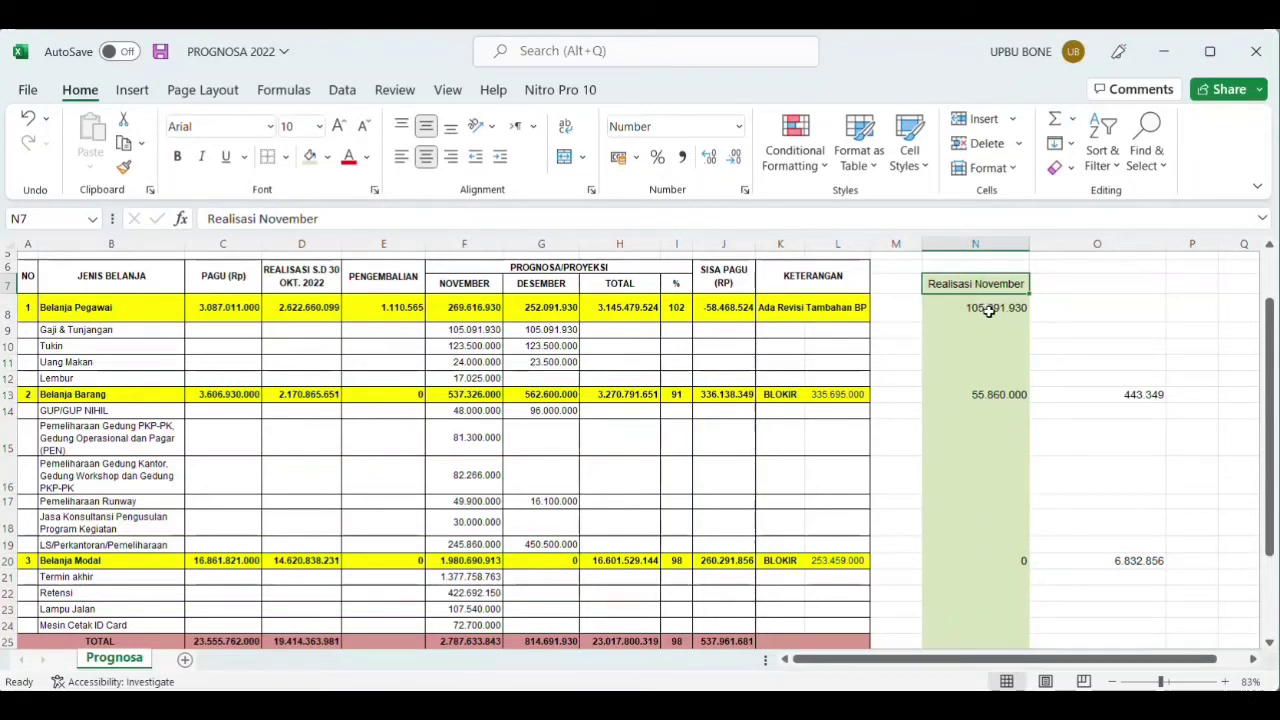
click(988, 311)
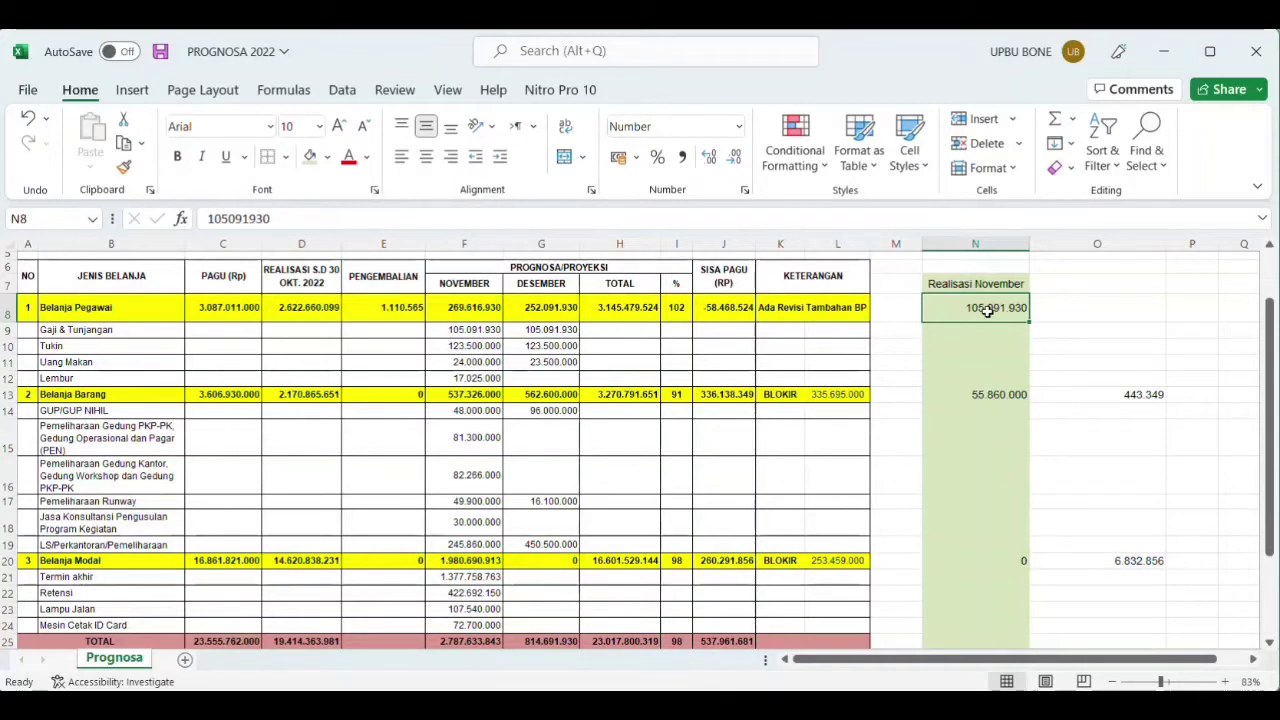
- Compare the Realisasi November values for Belanja Pegawai and Barang with the Gaji & Tunjangan and LS/Perkantoran/Pemeliharaan projections
click(980, 398)
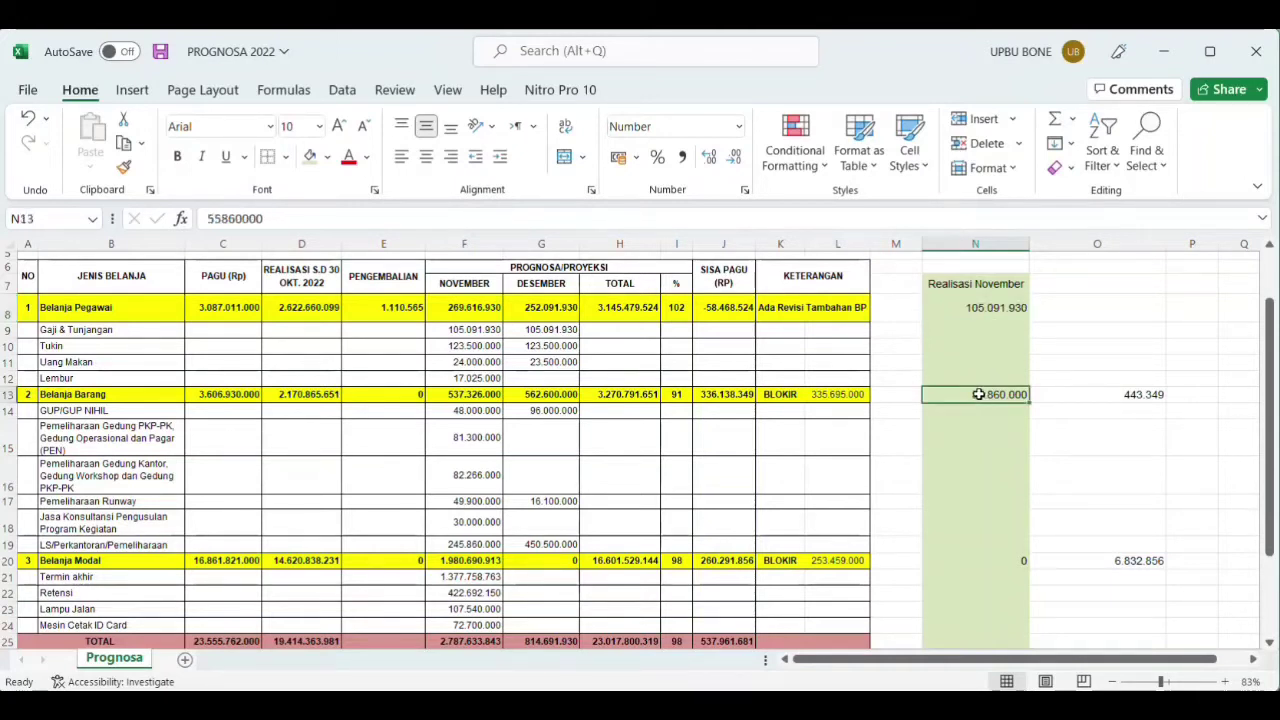
click(979, 310)
click(1007, 394)
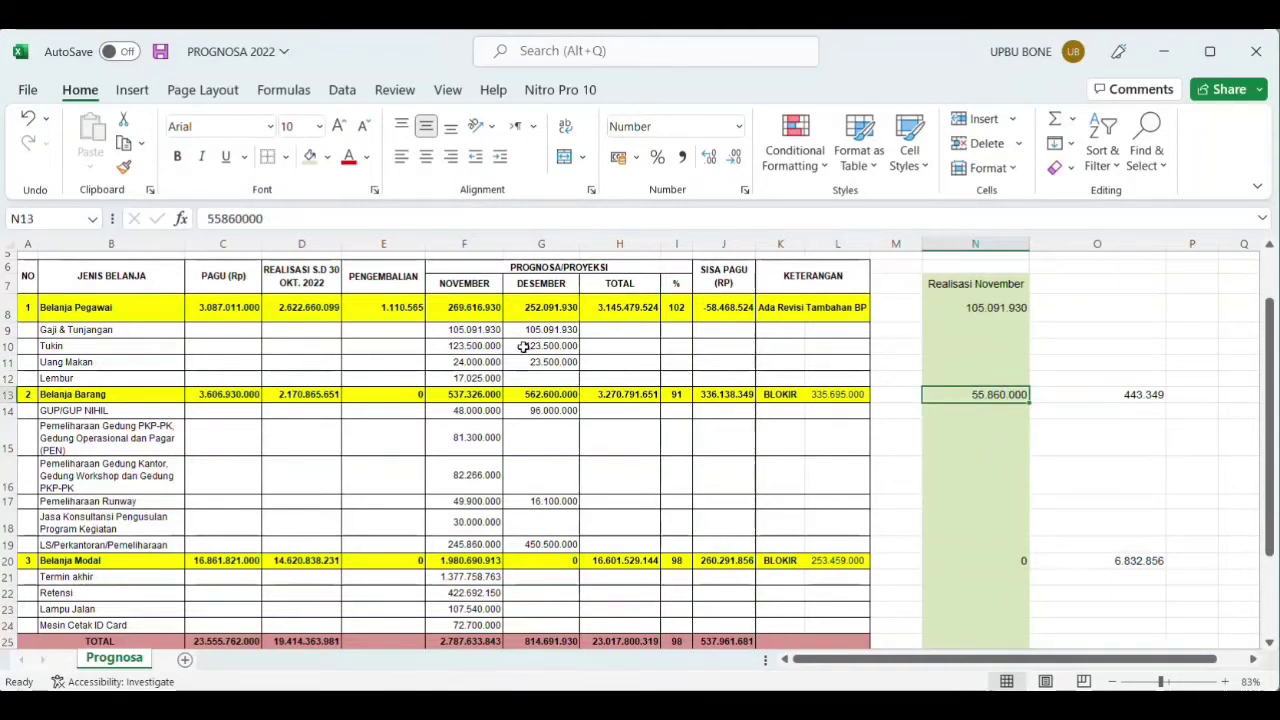
click(487, 332)
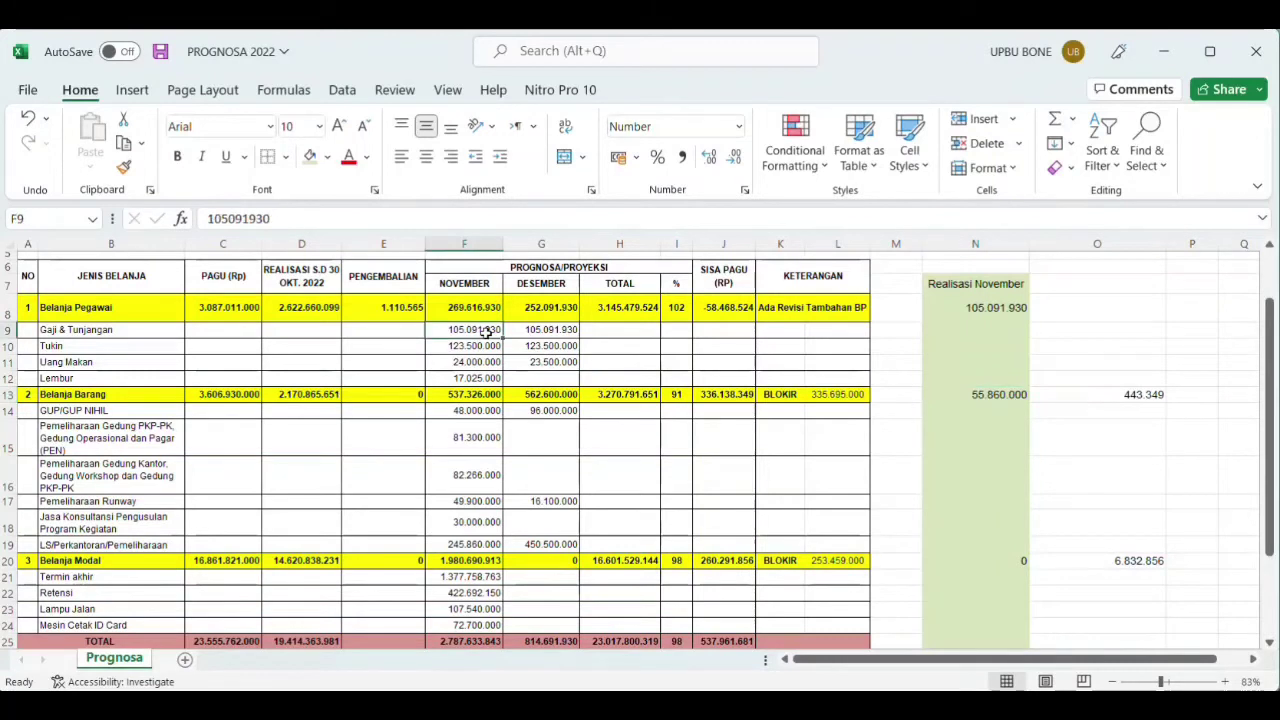
click(543, 333)
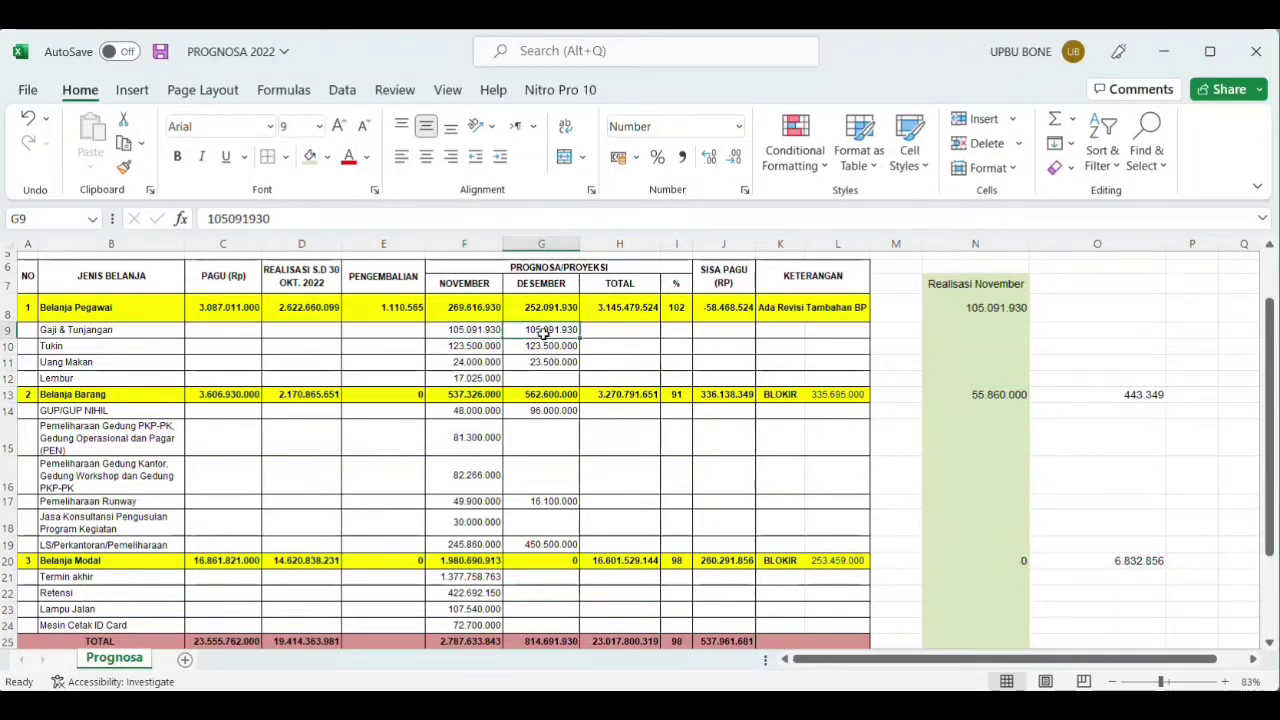
click(995, 395)
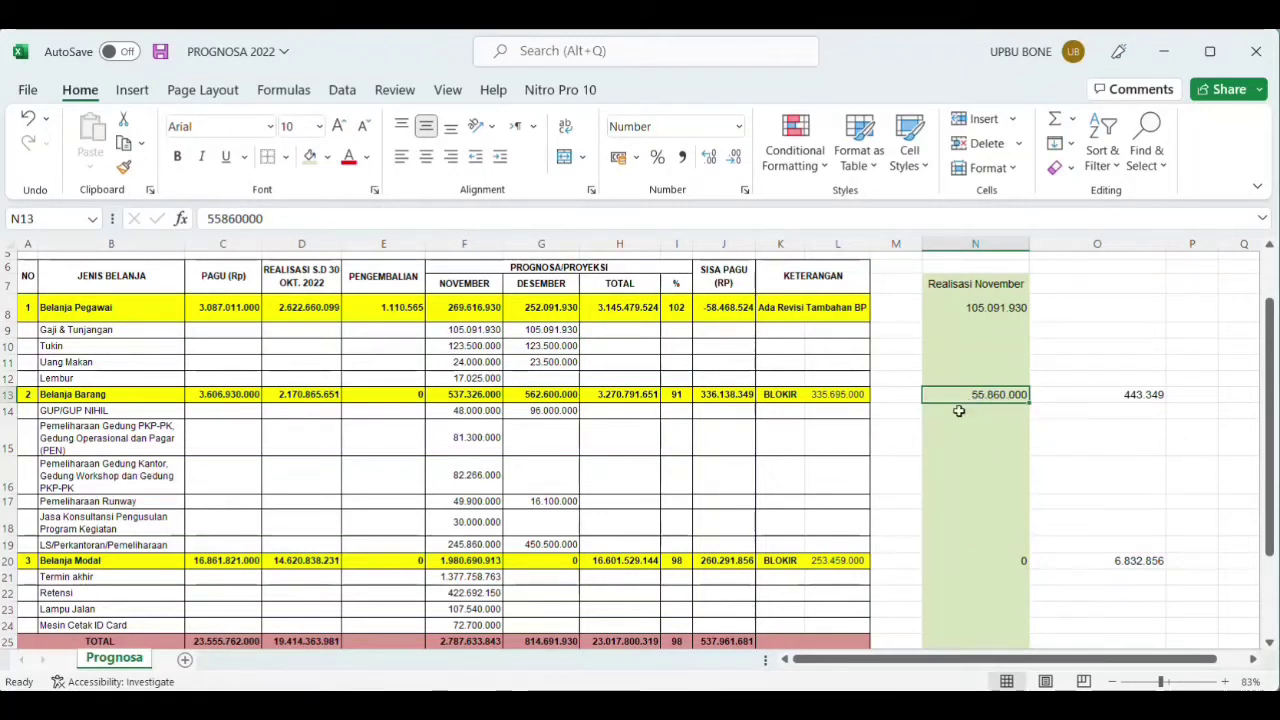
click(475, 544)
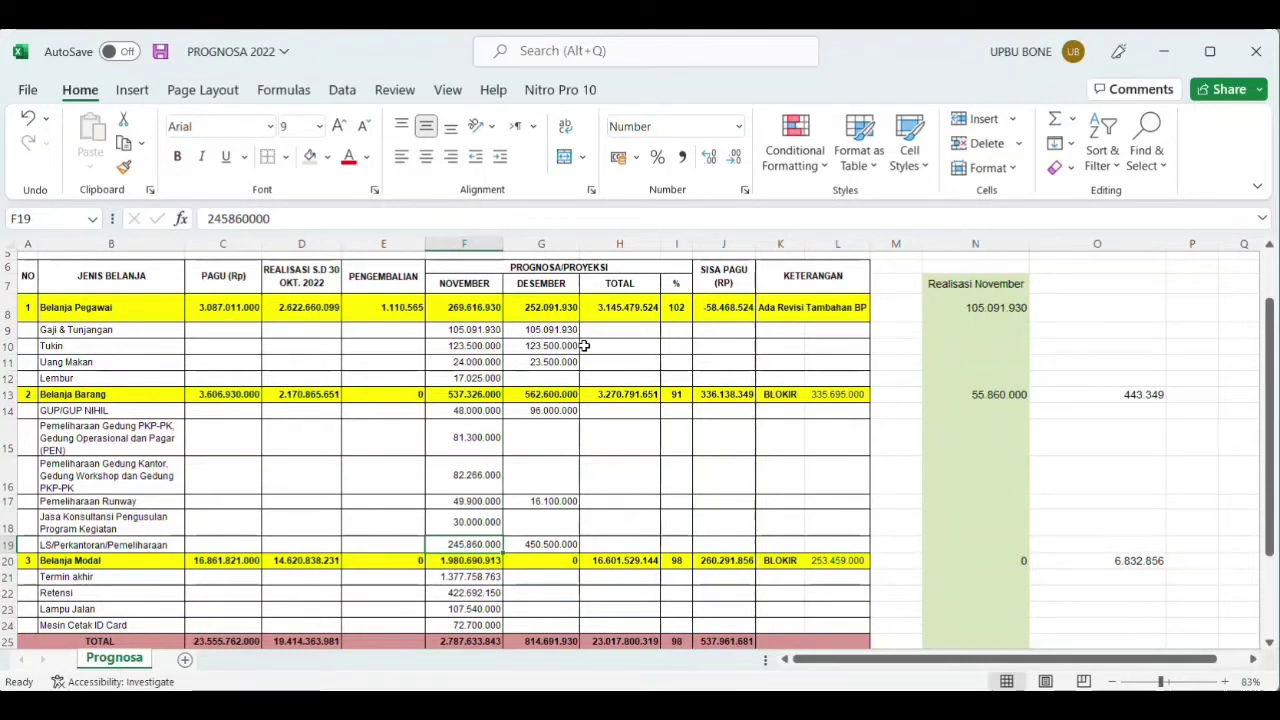
- Review the November and Desember projection totals for Belanja Pegawai, Belanja Barang and Belanja Modal
click(470, 307)
click(552, 307)
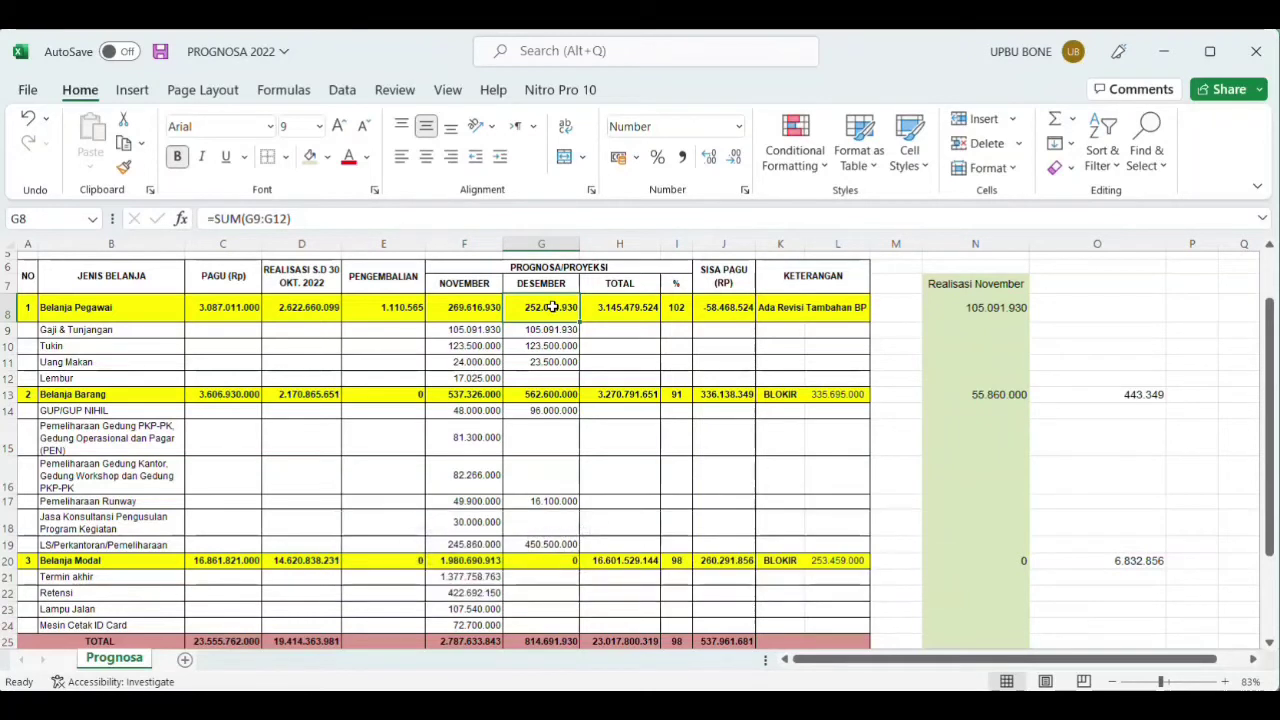
click(468, 312)
click(535, 310)
click(474, 310)
click(518, 312)
click(490, 394)
key(Right)
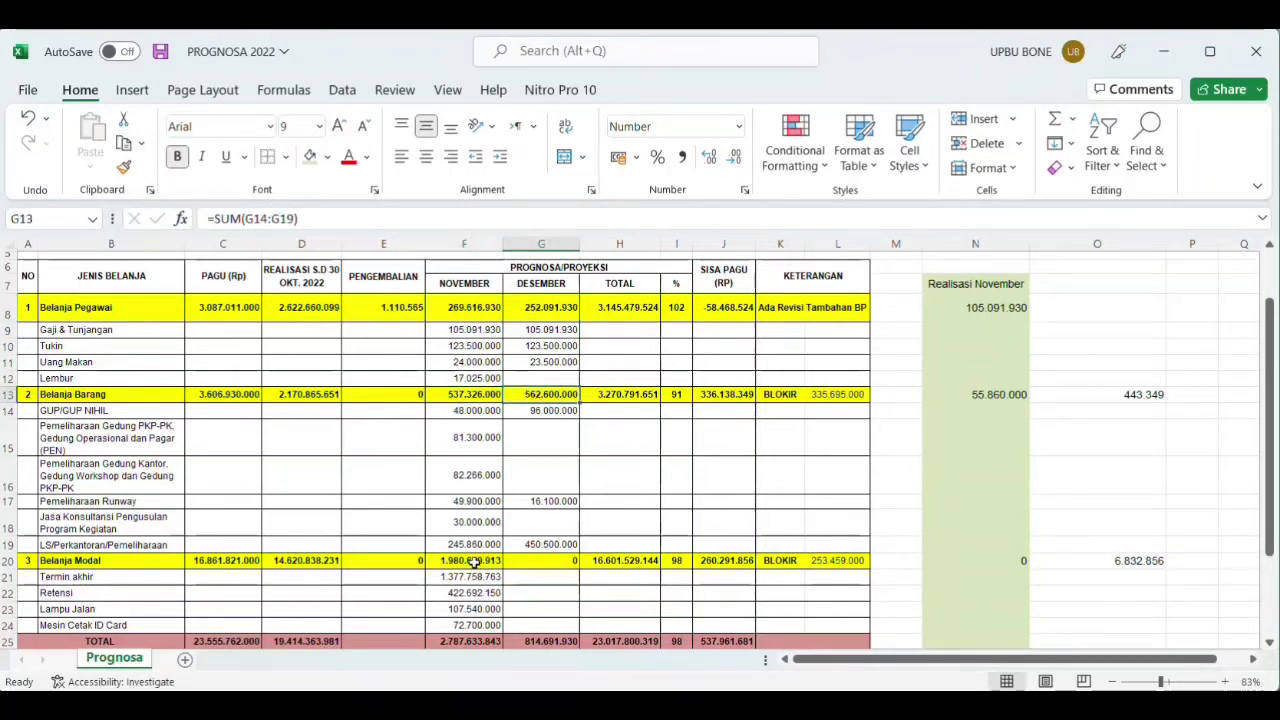
click(478, 562)
click(539, 563)
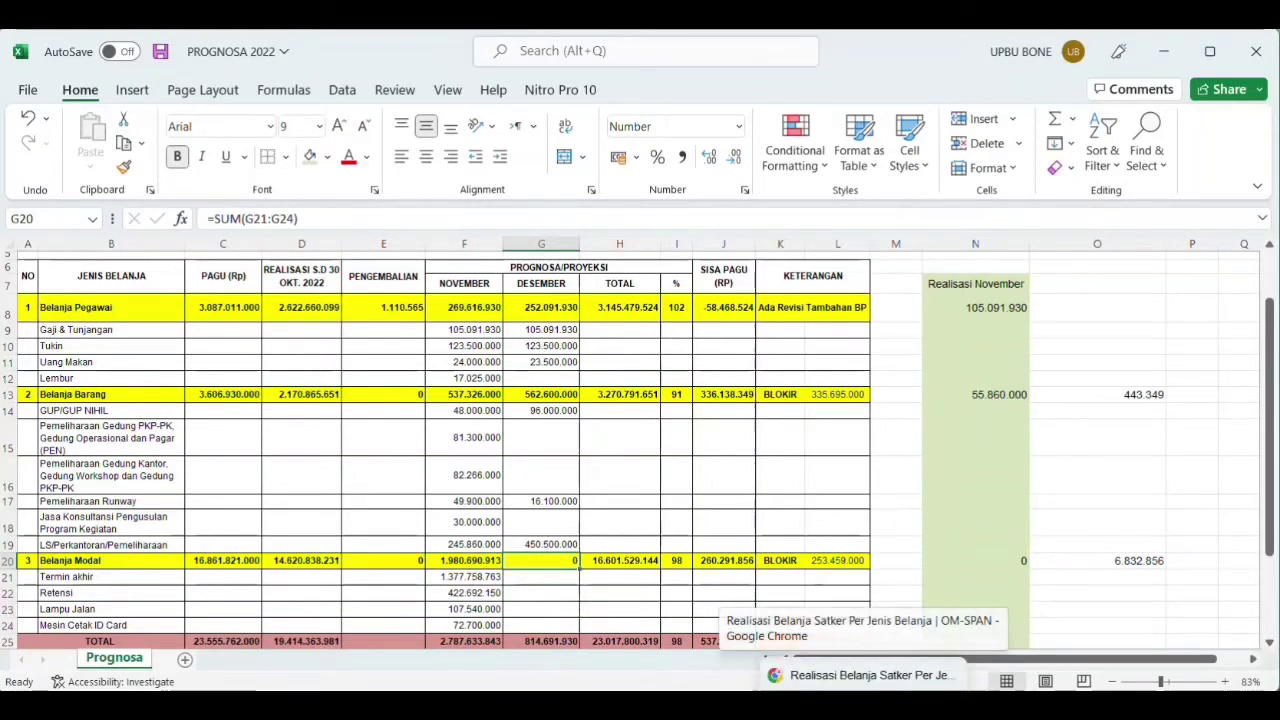
- Switch to the SAKTI Proyeksi Belanja Bulanan page in Chrome, select Jenbel 51 and open its monthly projections for editing
click(860, 663)
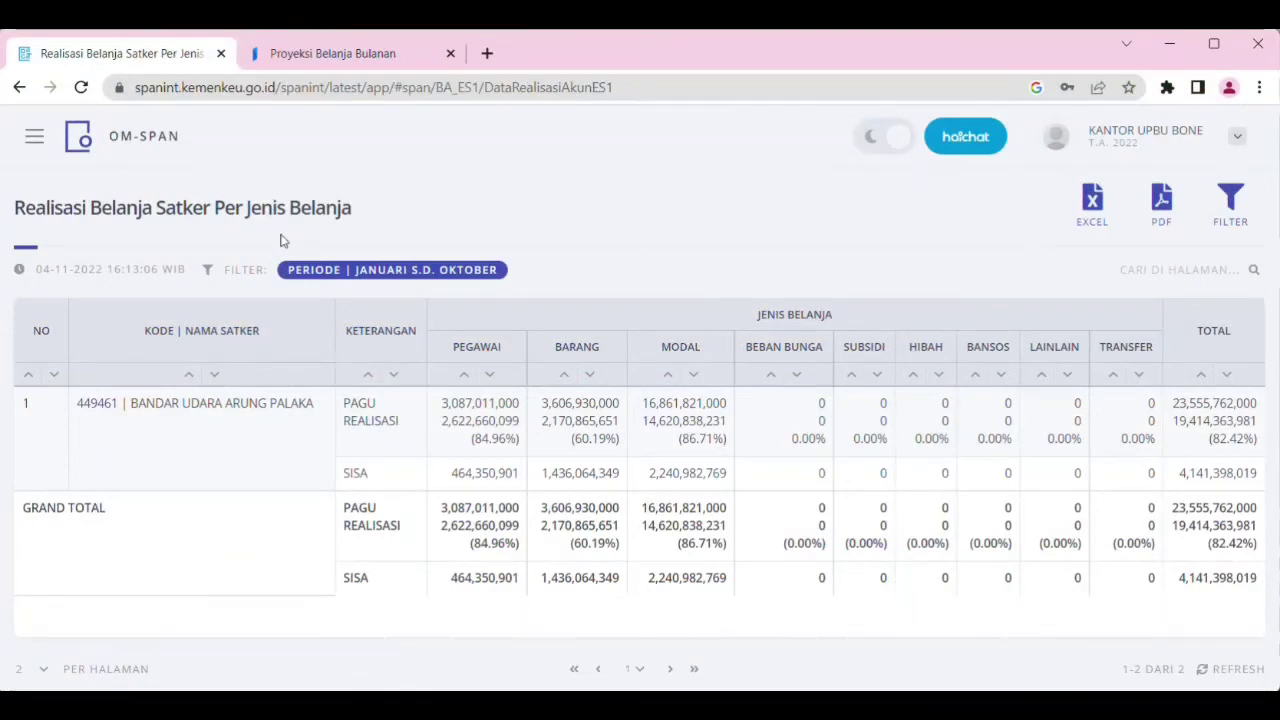
click(329, 54)
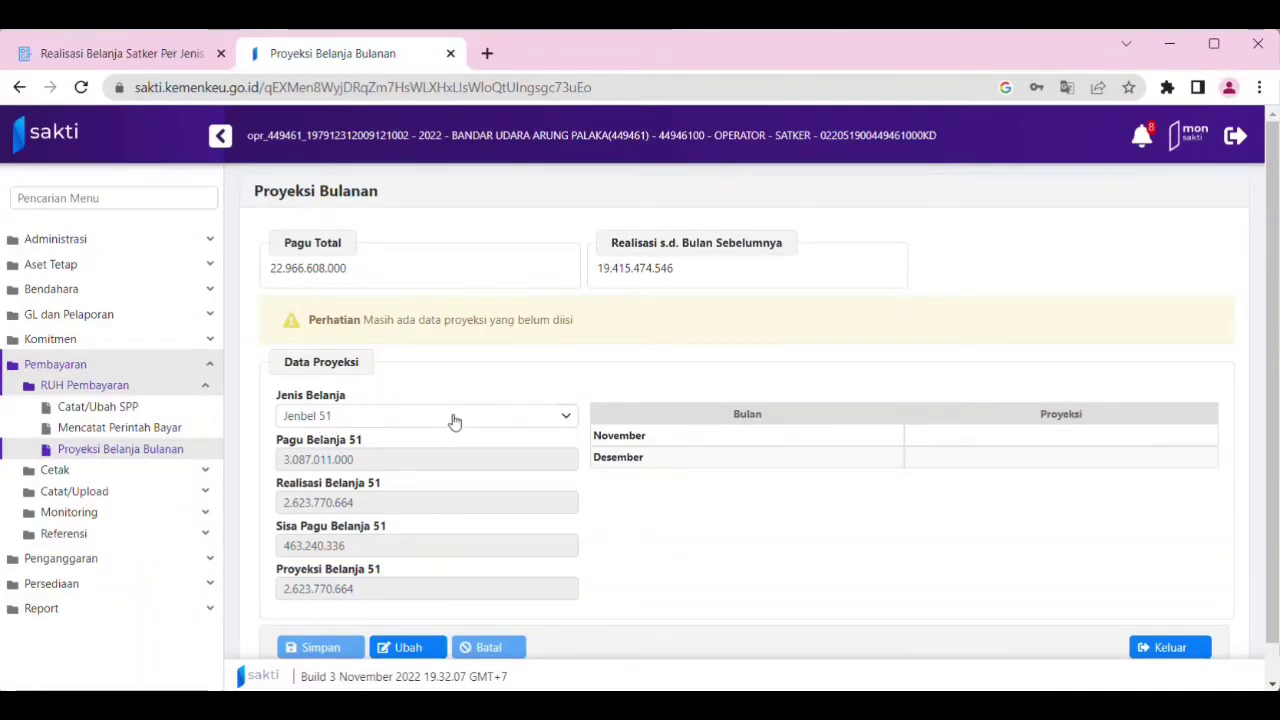
click(429, 420)
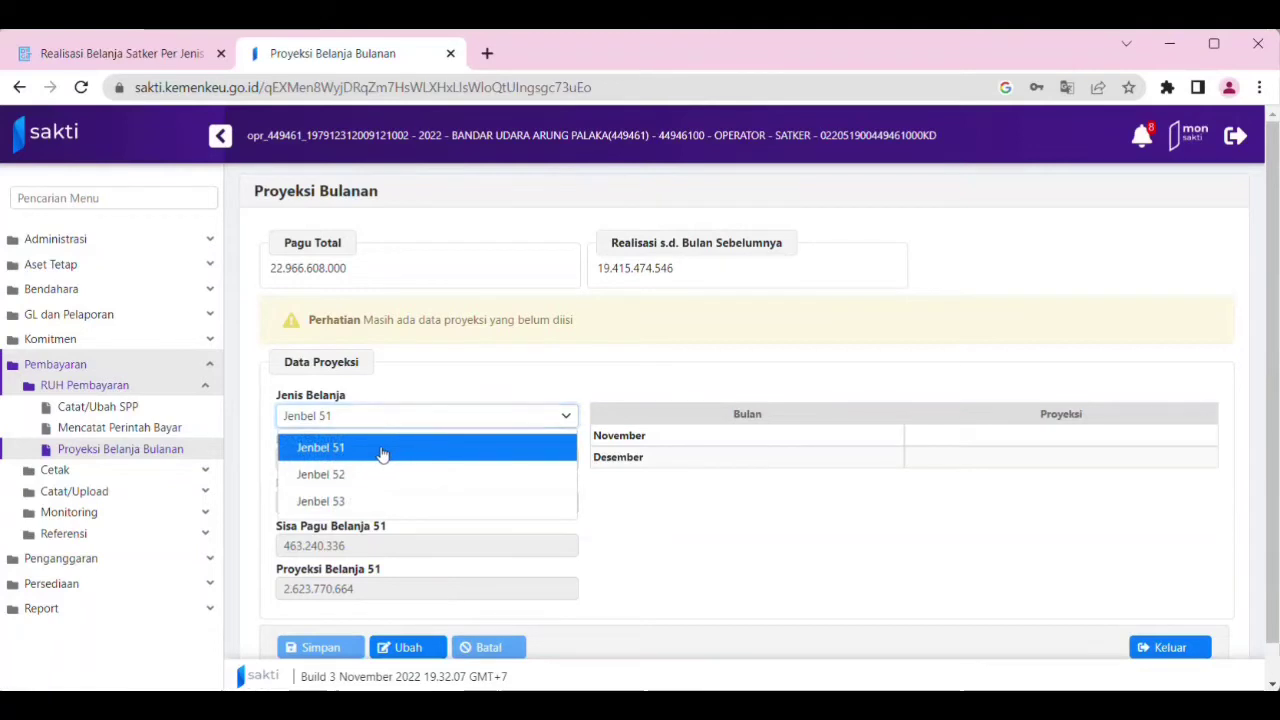
click(385, 452)
click(406, 648)
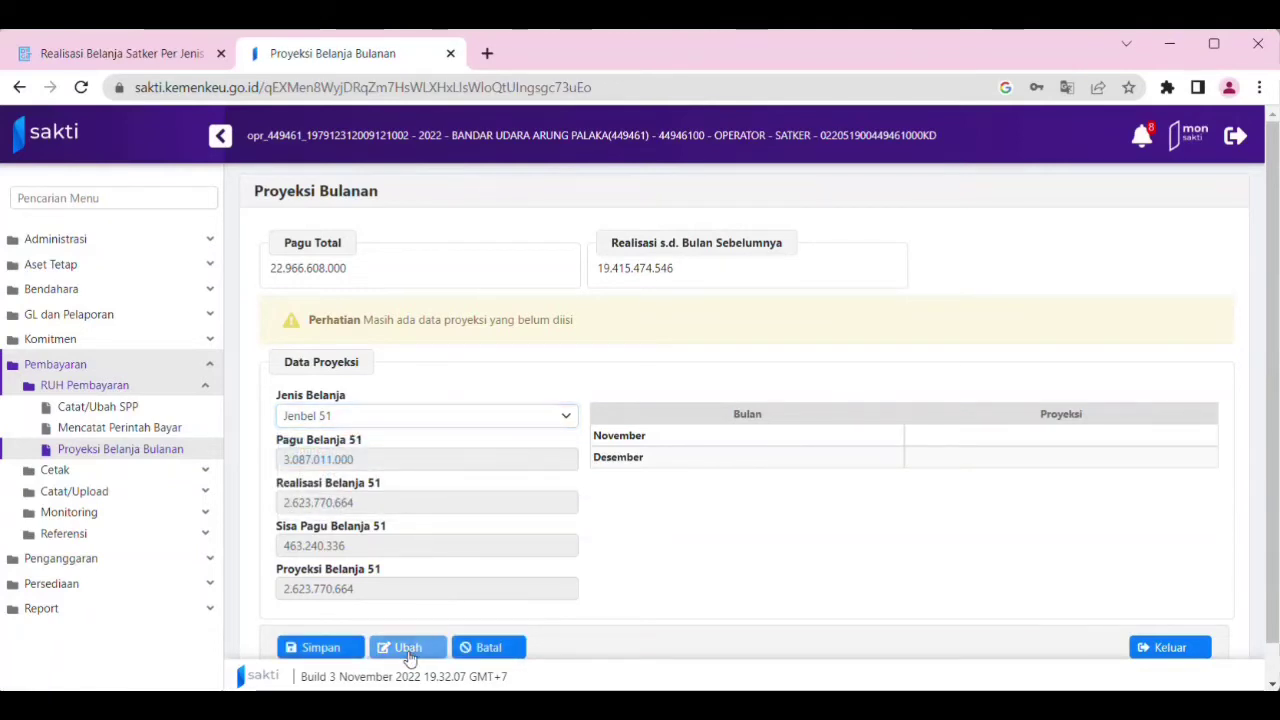
click(1007, 435)
click(983, 461)
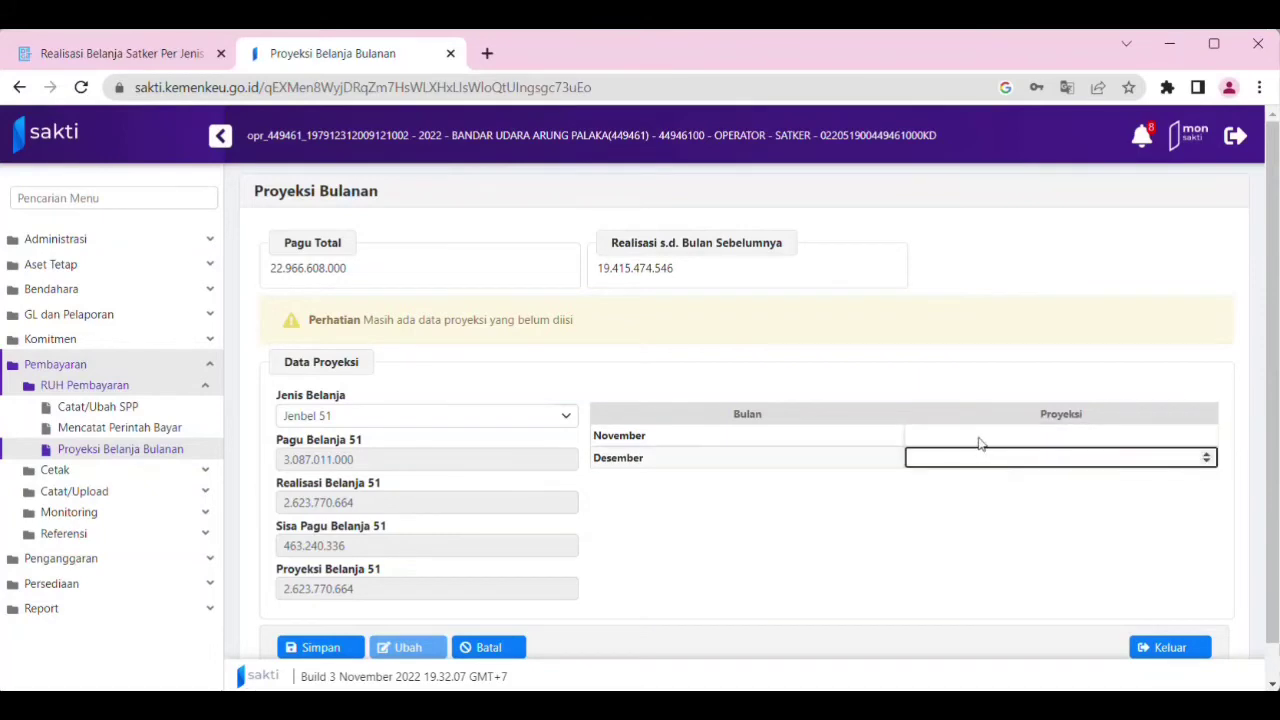
click(980, 443)
click(971, 457)
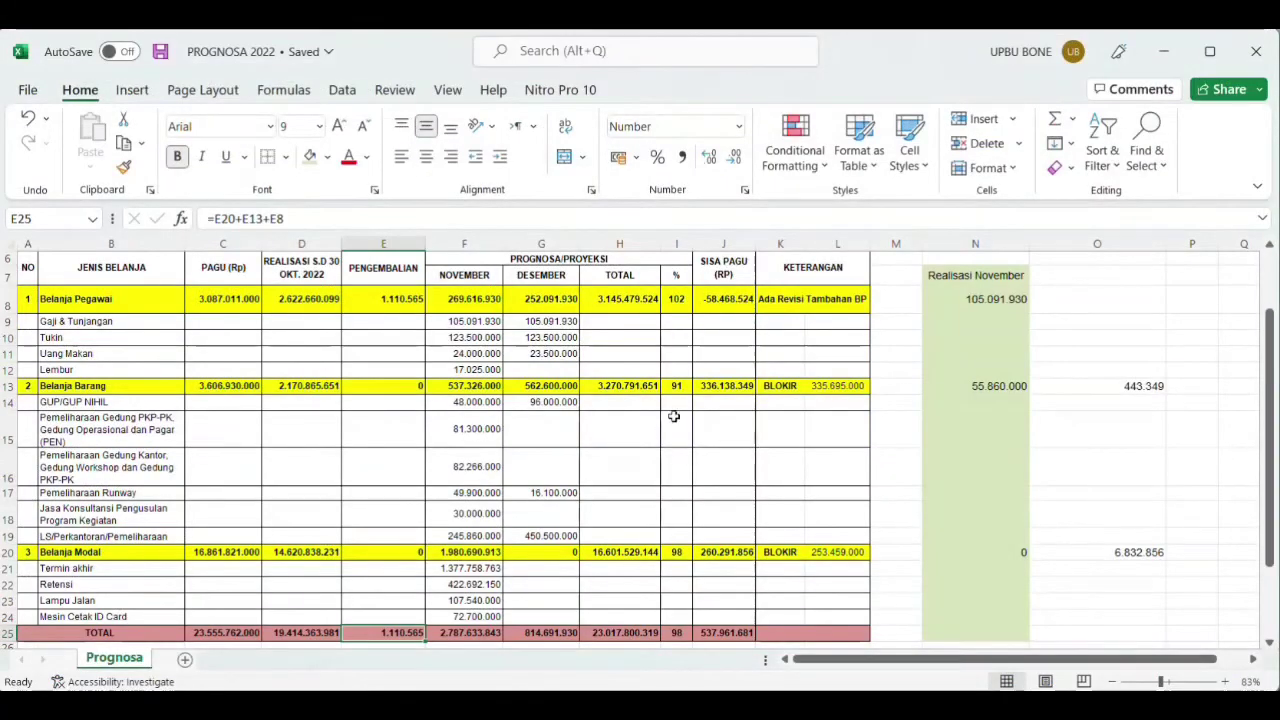
- Copy the November Belanja Pegawai projection from F8 in Excel into SAKTI's November row for Jenbel 51, correcting it to 269616930
click(474, 296)
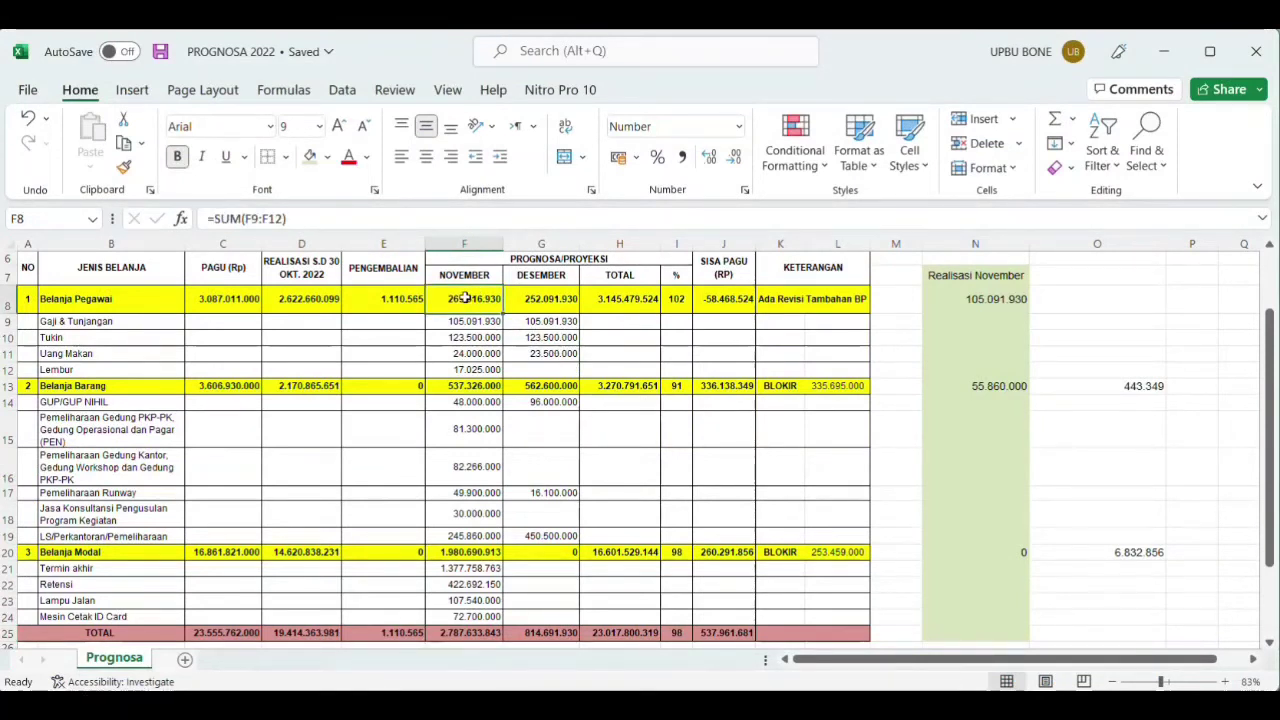
key(ctrl+c)
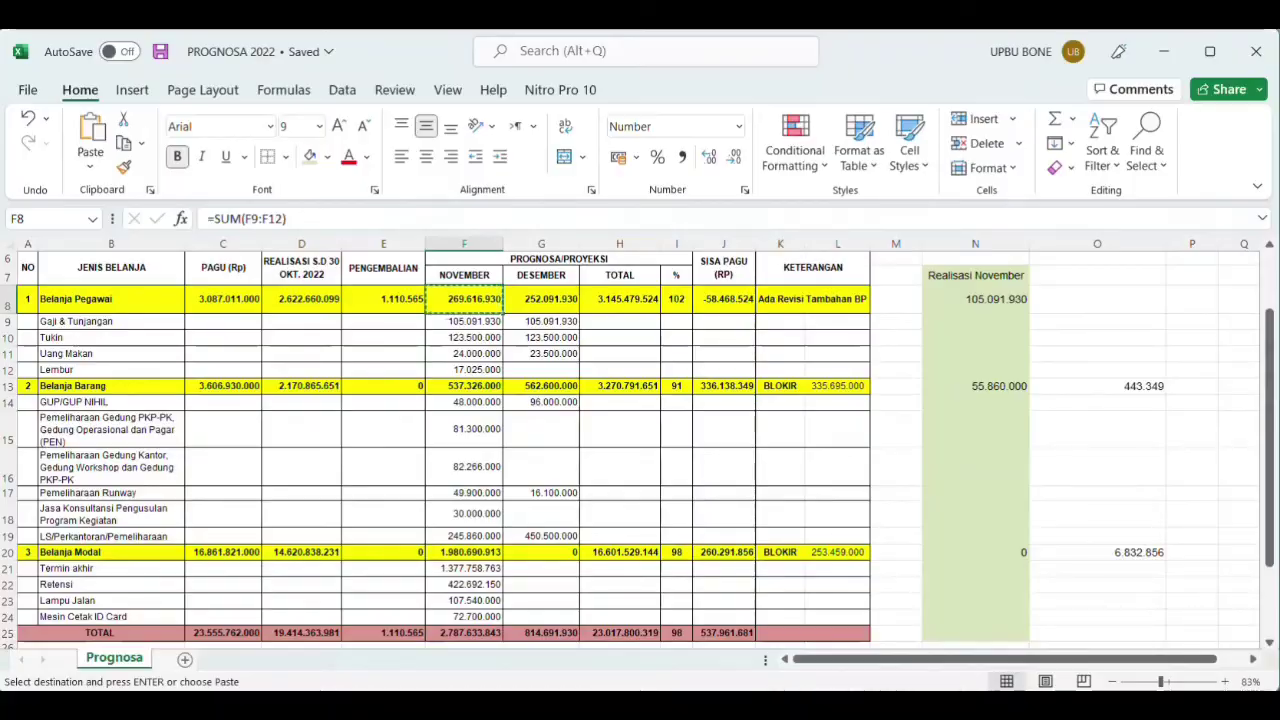
key(alt+Tab)
click(938, 438)
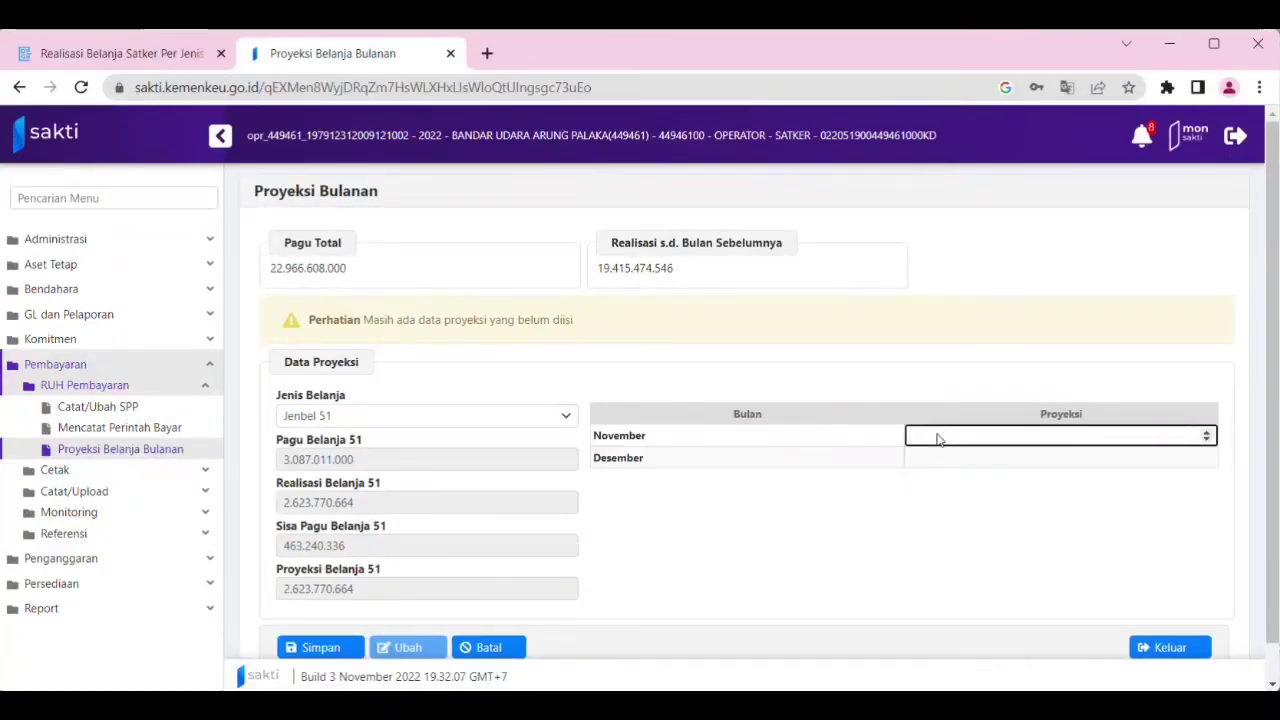
key(ctrl+v)
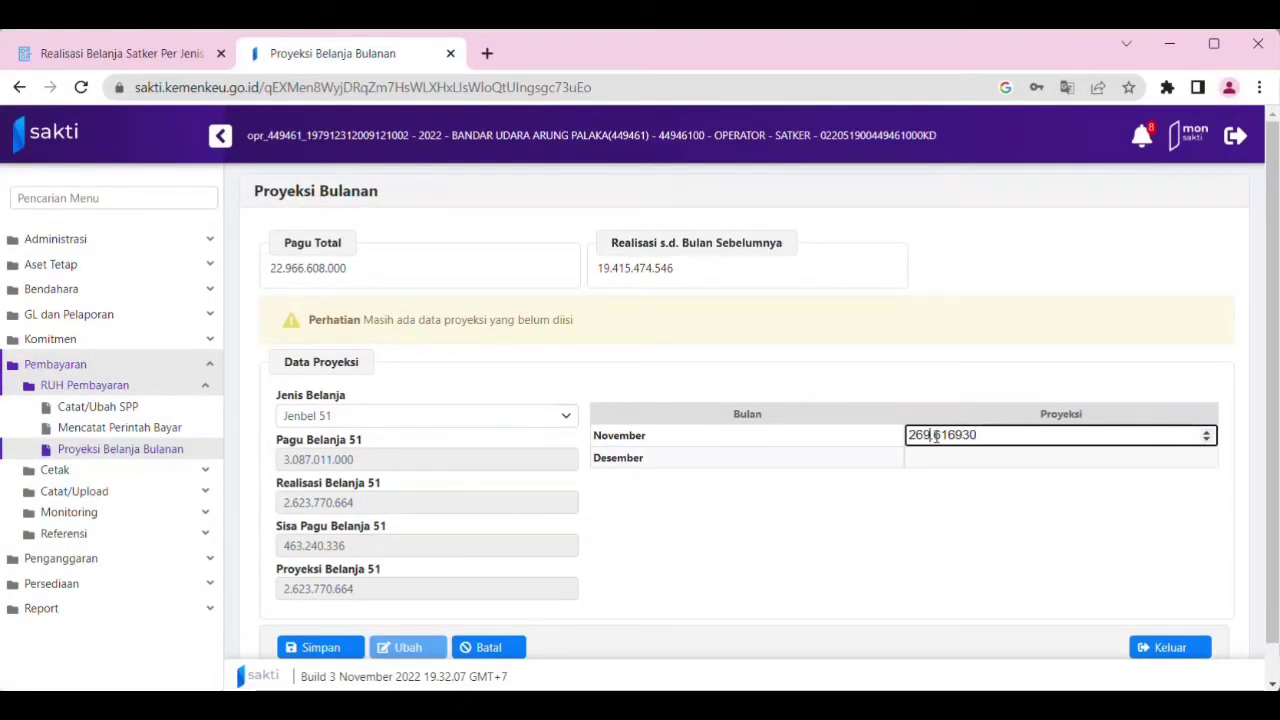
key(Delete)
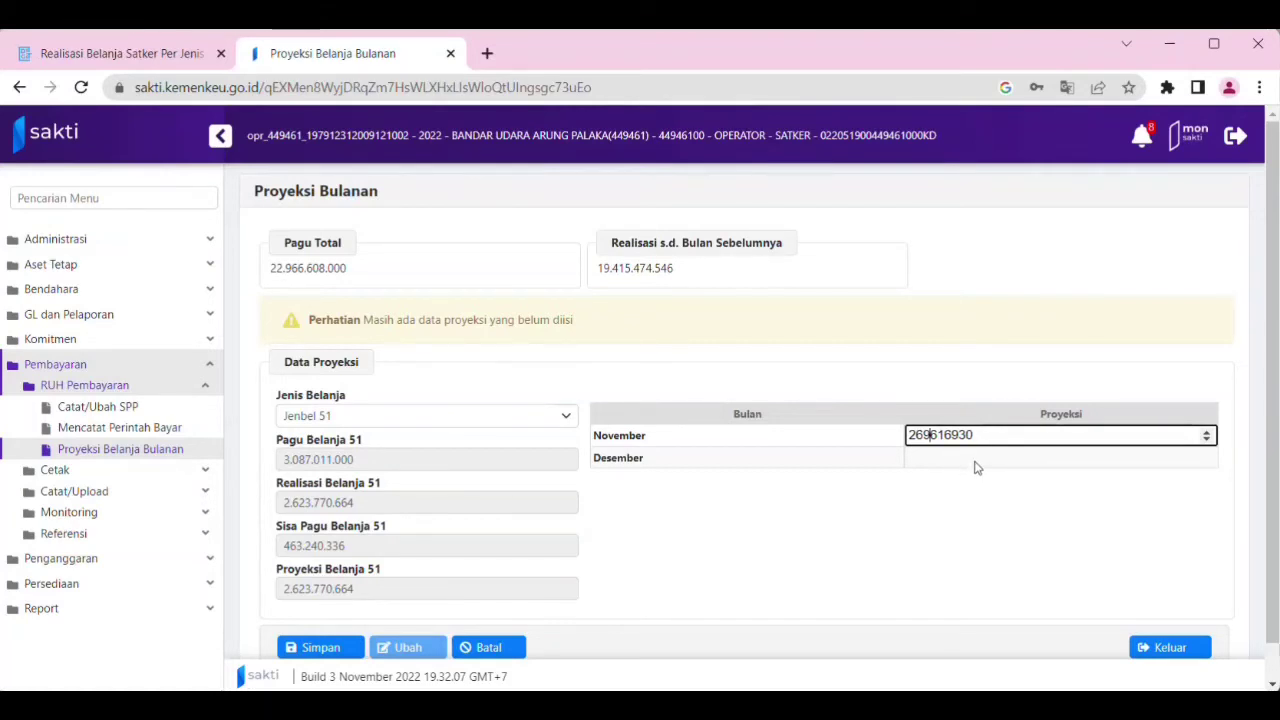
click(975, 464)
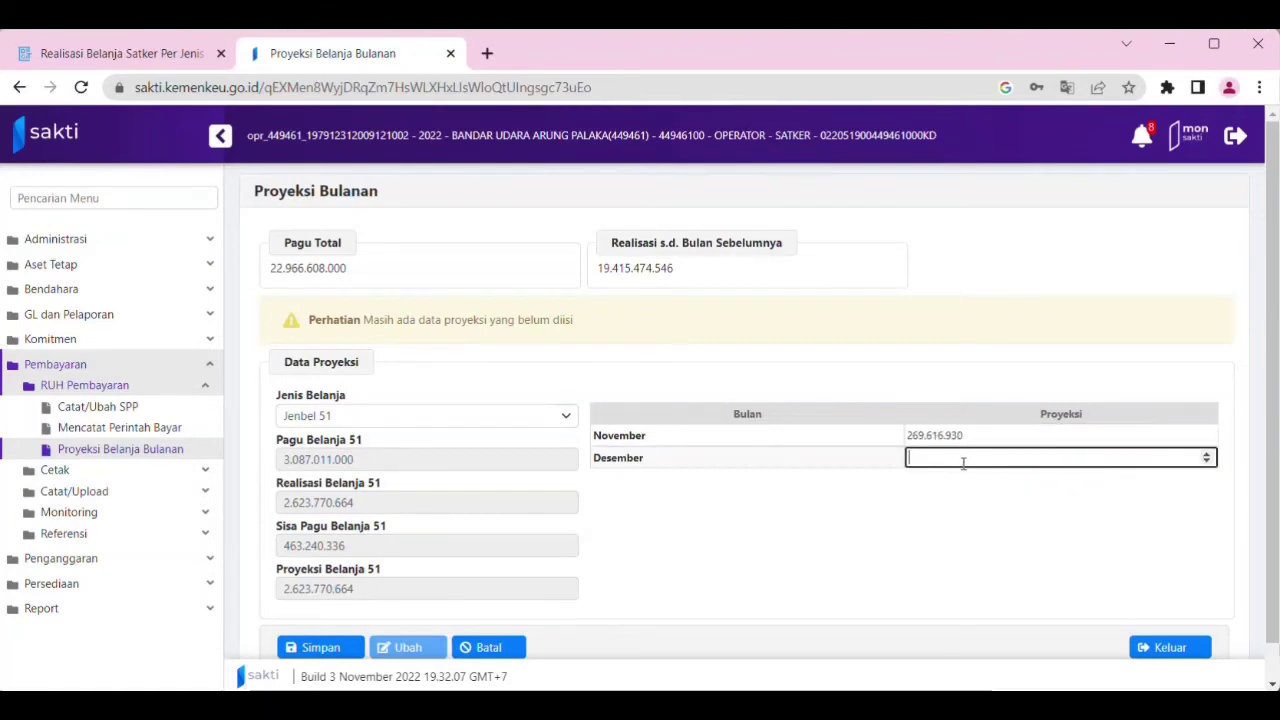
- Copy the Desember Belanja Pegawai projection from G8 in Excel into SAKTI's Desember row for Jenbel 51, correcting it to 252091930
click(963, 460)
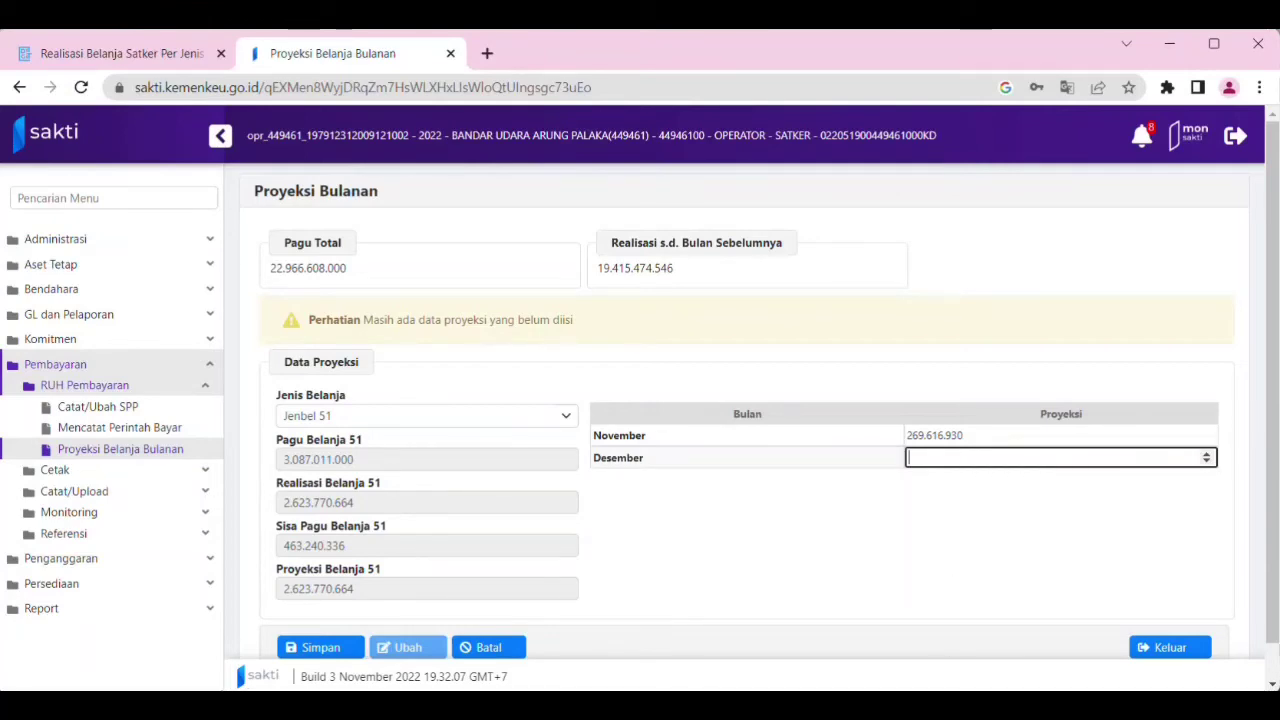
key(alt+Tab)
click(533, 299)
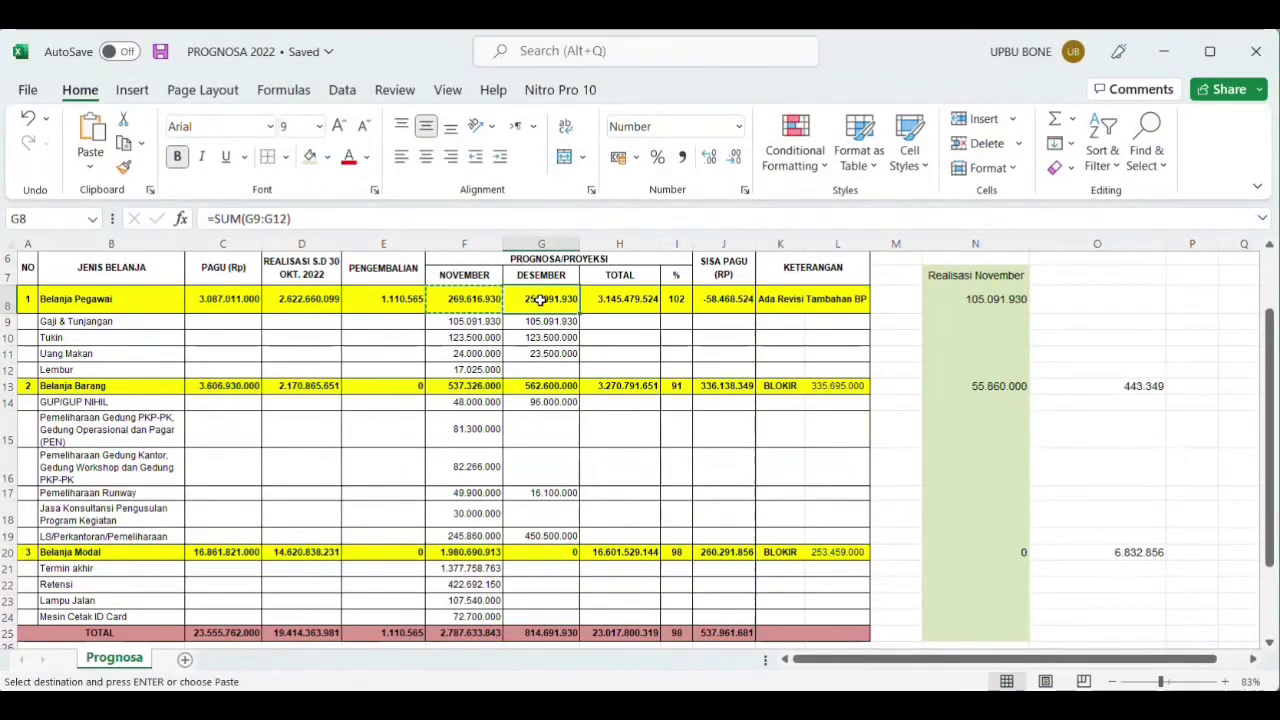
key(Escape)
key(ctrl+c)
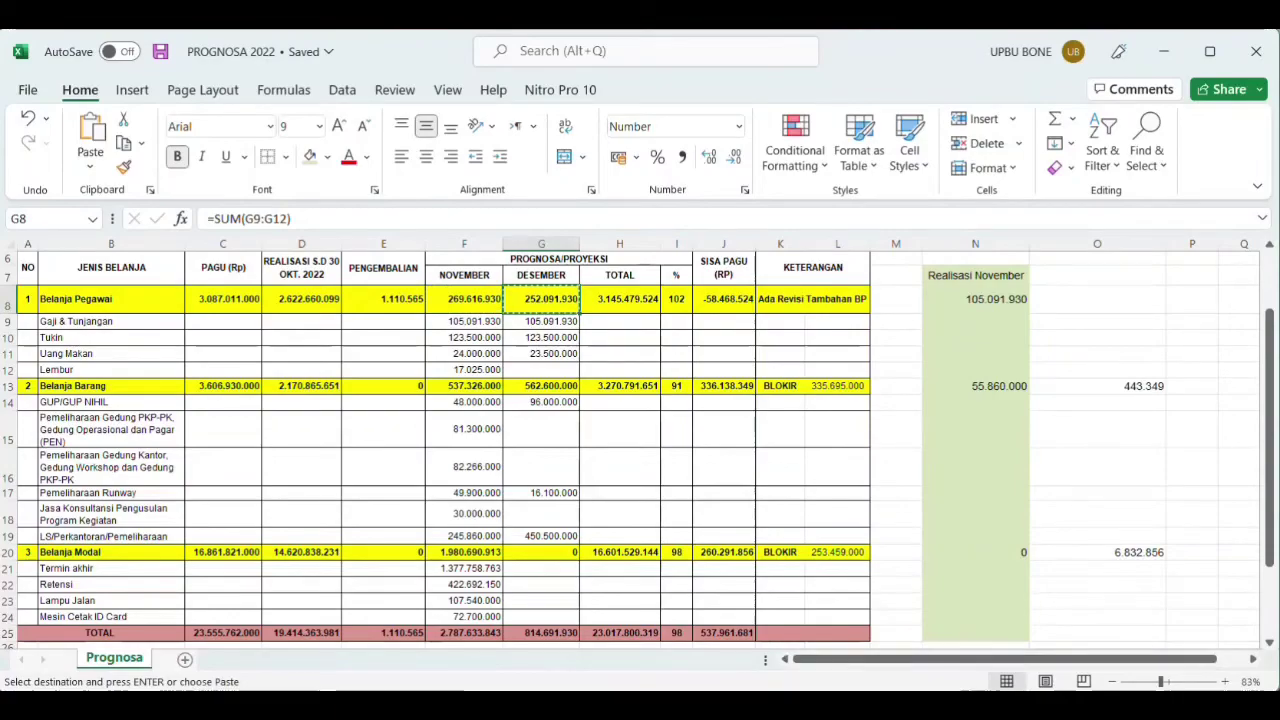
key(alt+Tab)
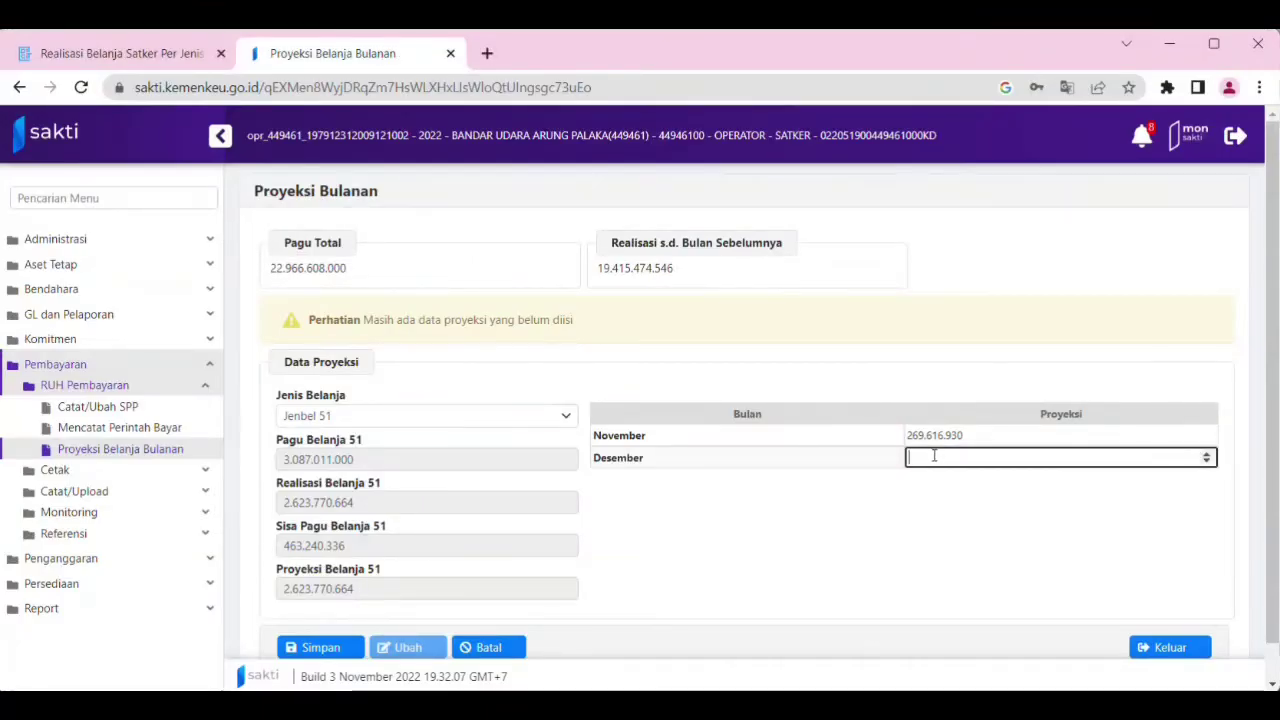
key(ctrl+v)
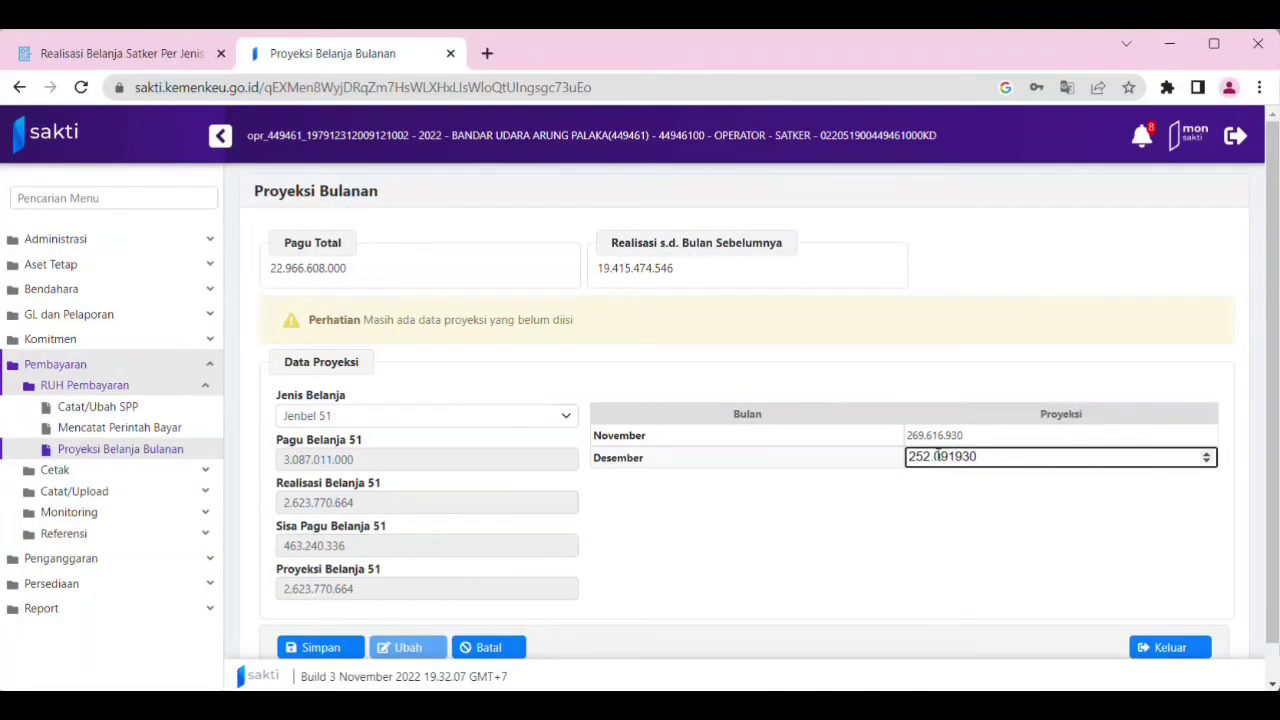
click(937, 457)
key(BackSpace)
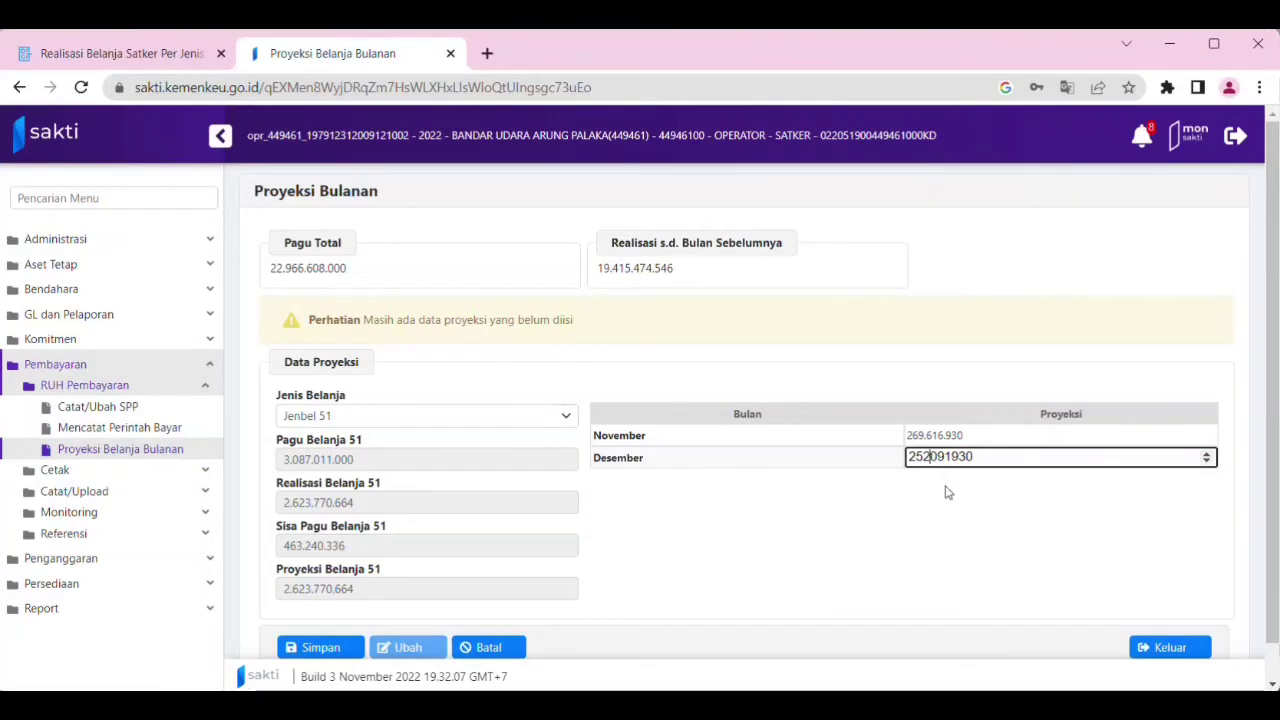
click(947, 487)
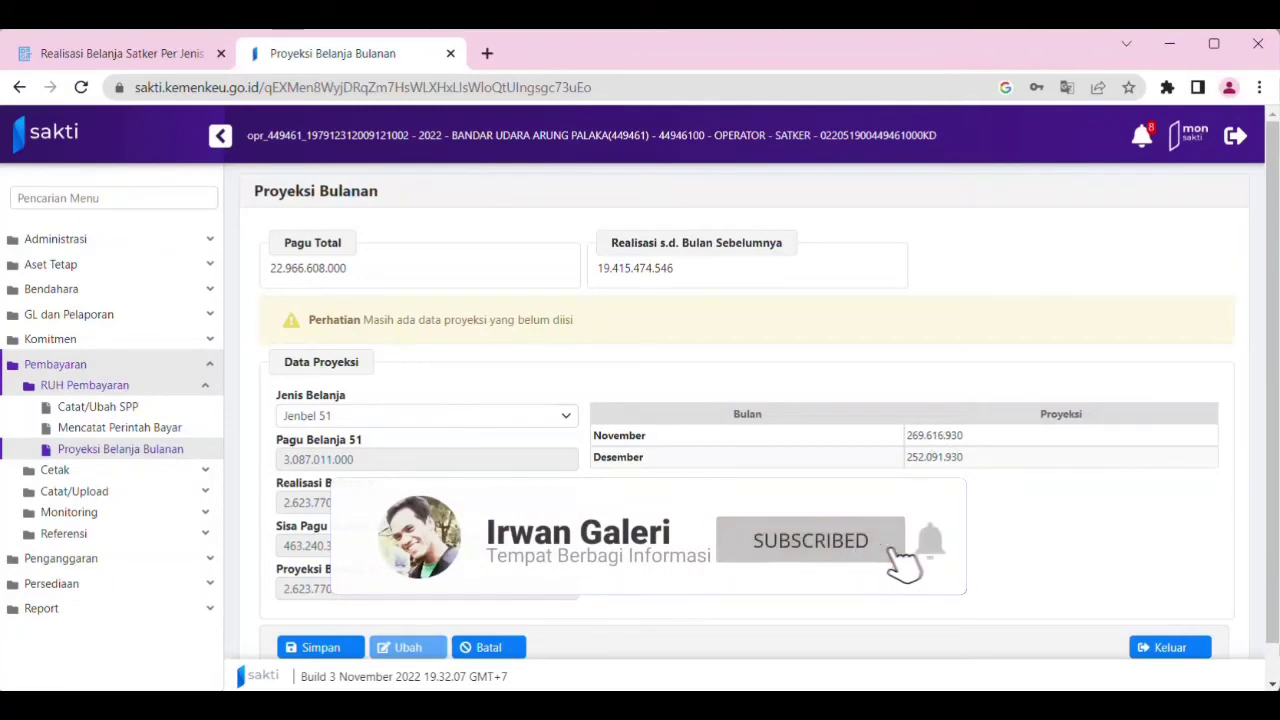
- Switch to the PROGNOSA 2022 workbook in Excel and copy the November Belanja Barang projection in F13
key(alt+Tab)
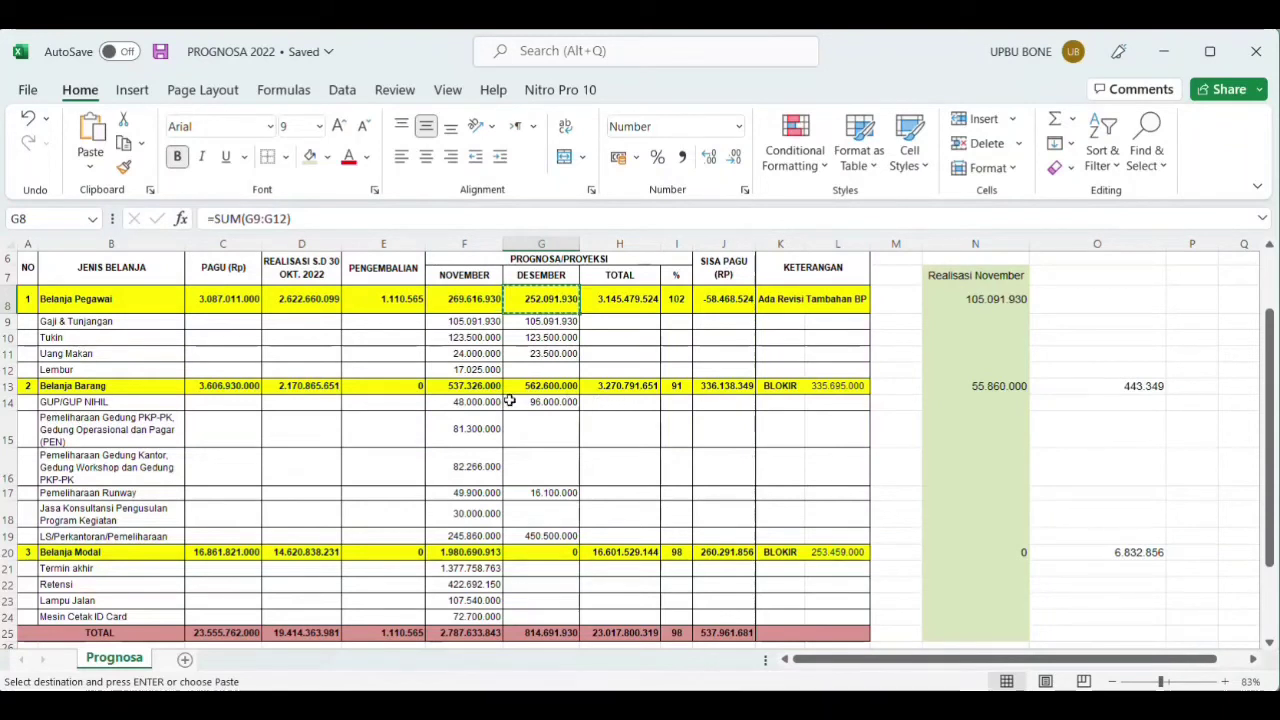
click(480, 386)
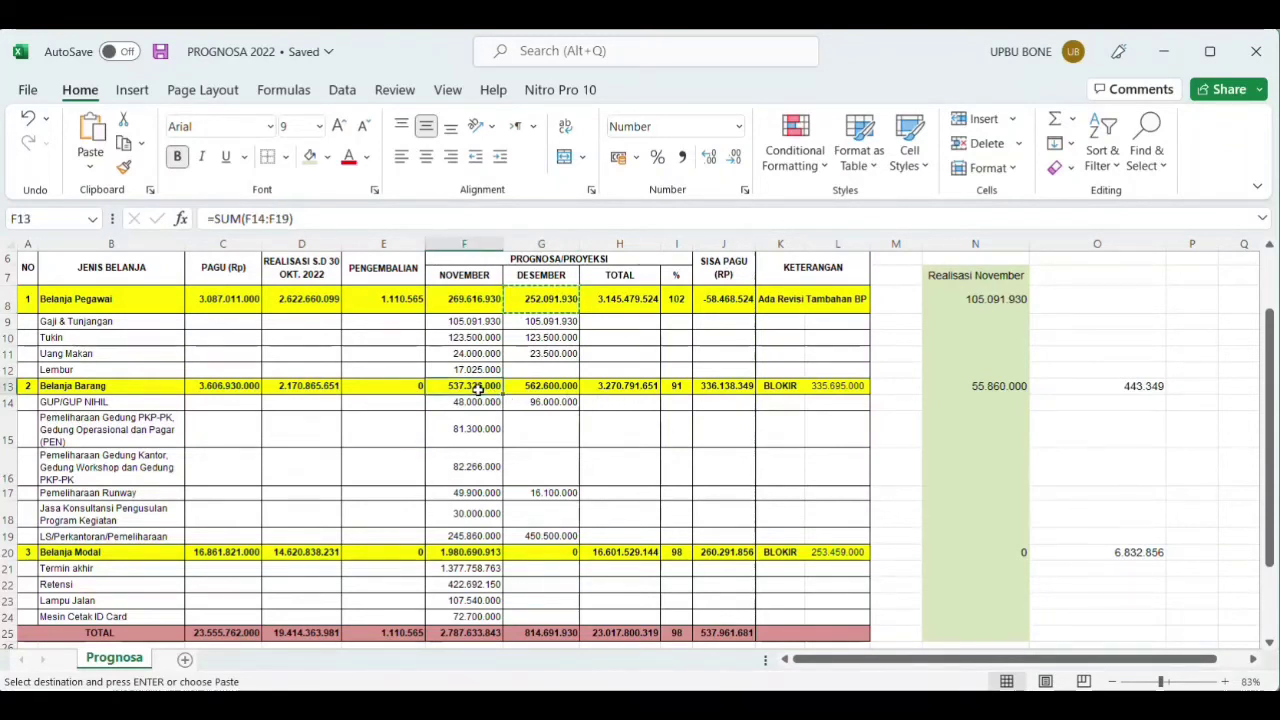
drag(476, 413, 475, 407)
click(472, 386)
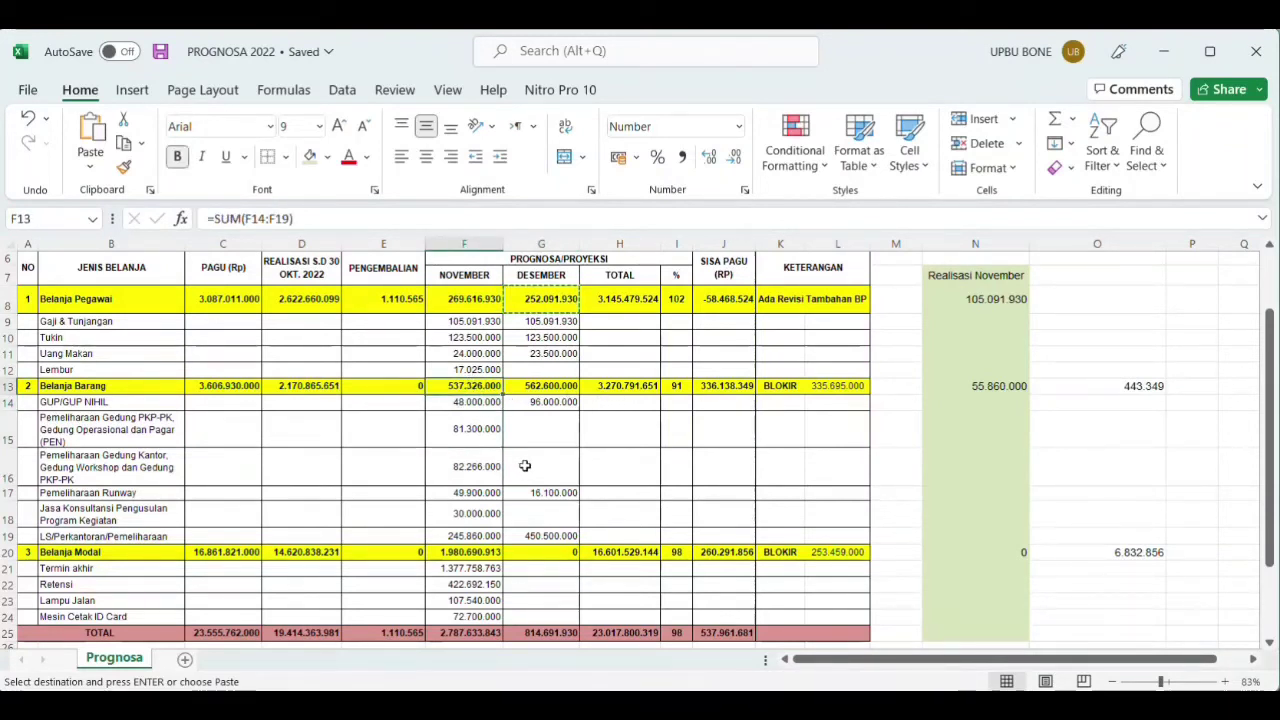
key(ctrl+c)
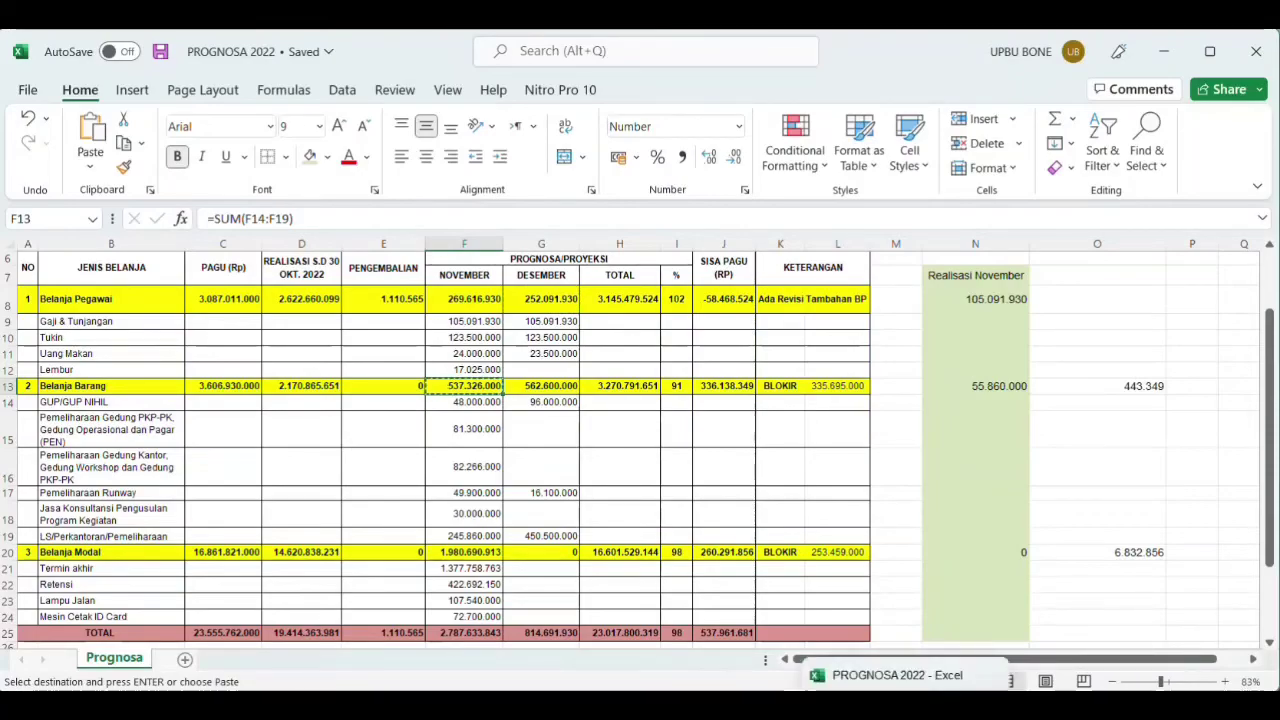
- Switch back to SAKTI in Chrome and set the Jenis Belanja to Jenbel 52
click(858, 706)
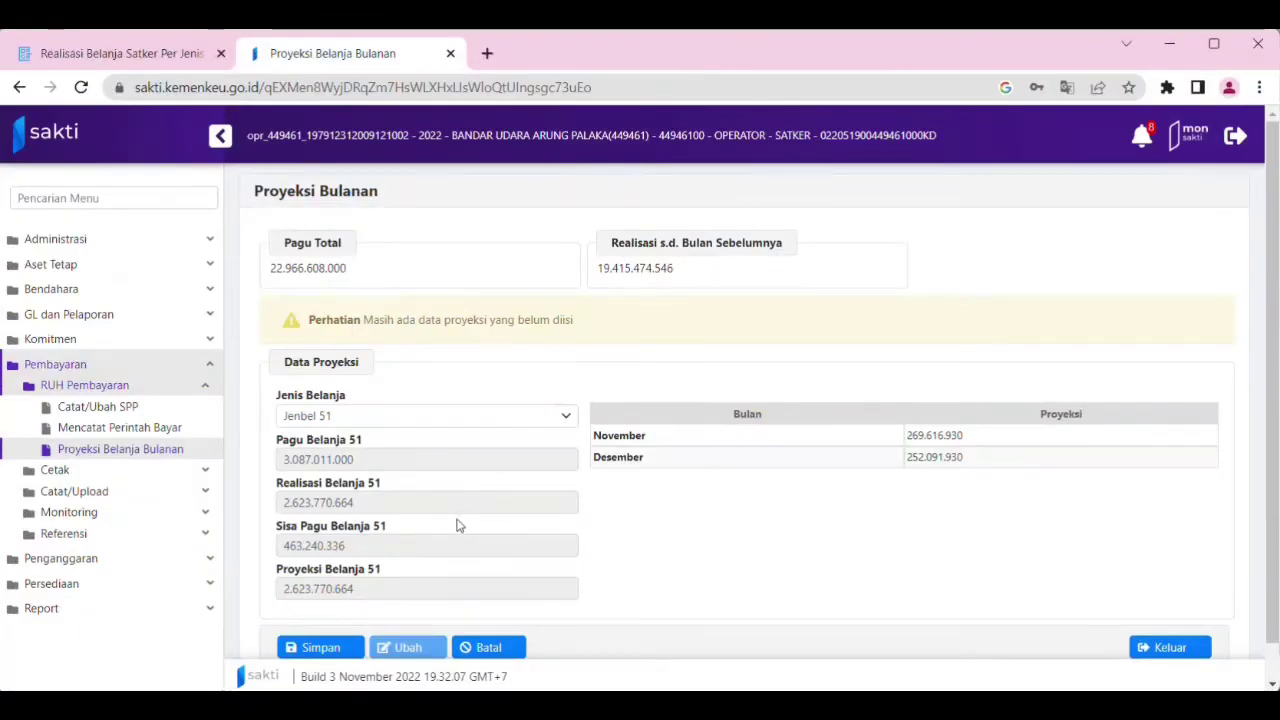
click(390, 422)
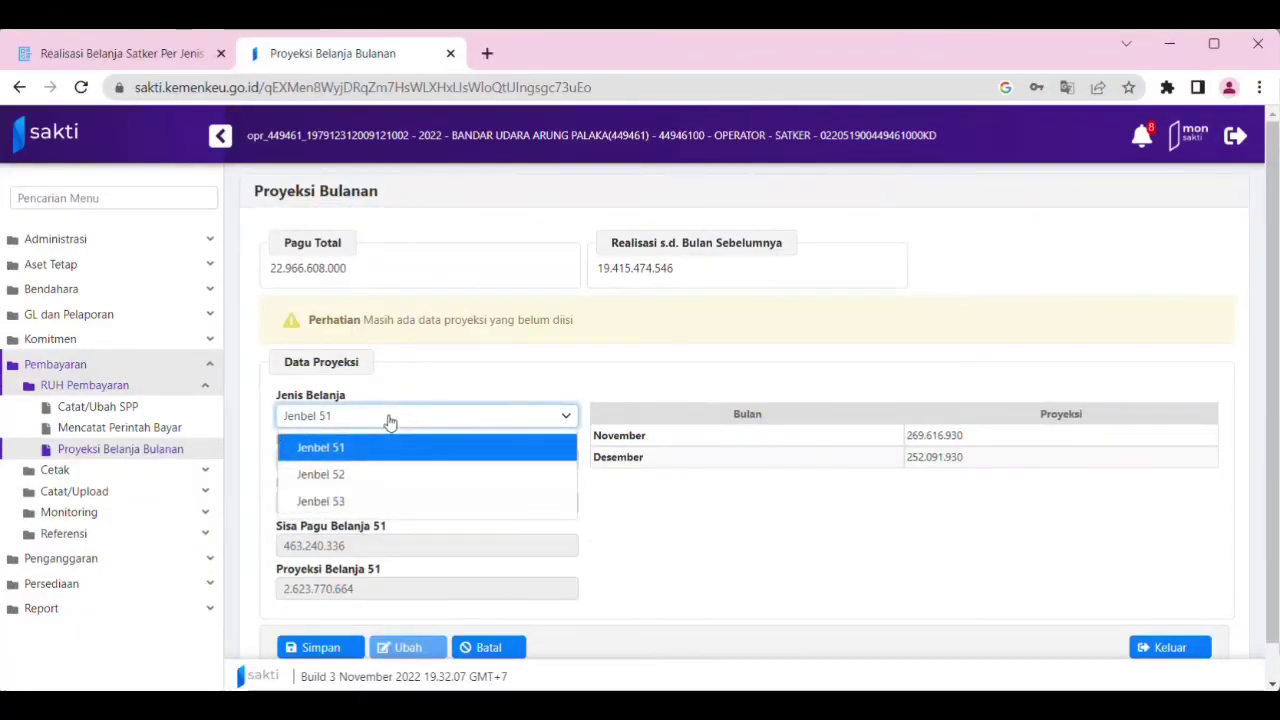
click(363, 478)
click(363, 478)
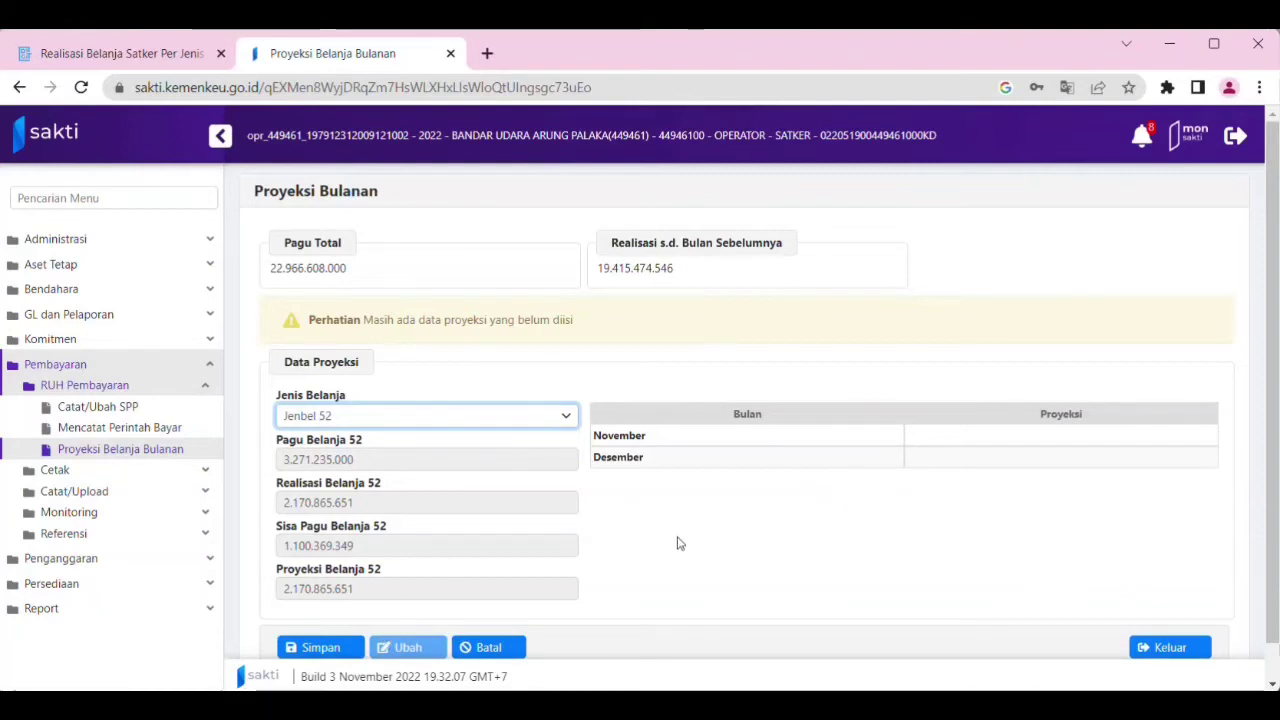
- Check the November and Desember projections entered for Jenbel 51, and return the Jenis Belanja to Jenbel 52
click(550, 419)
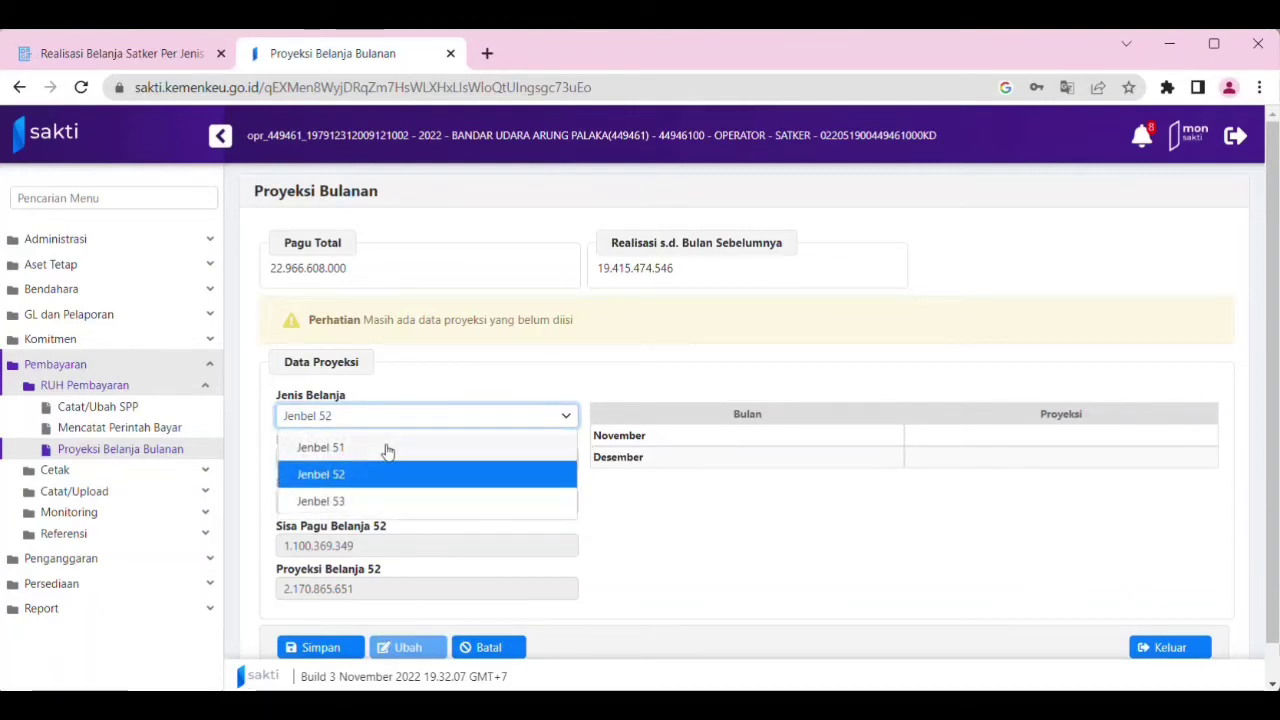
click(386, 446)
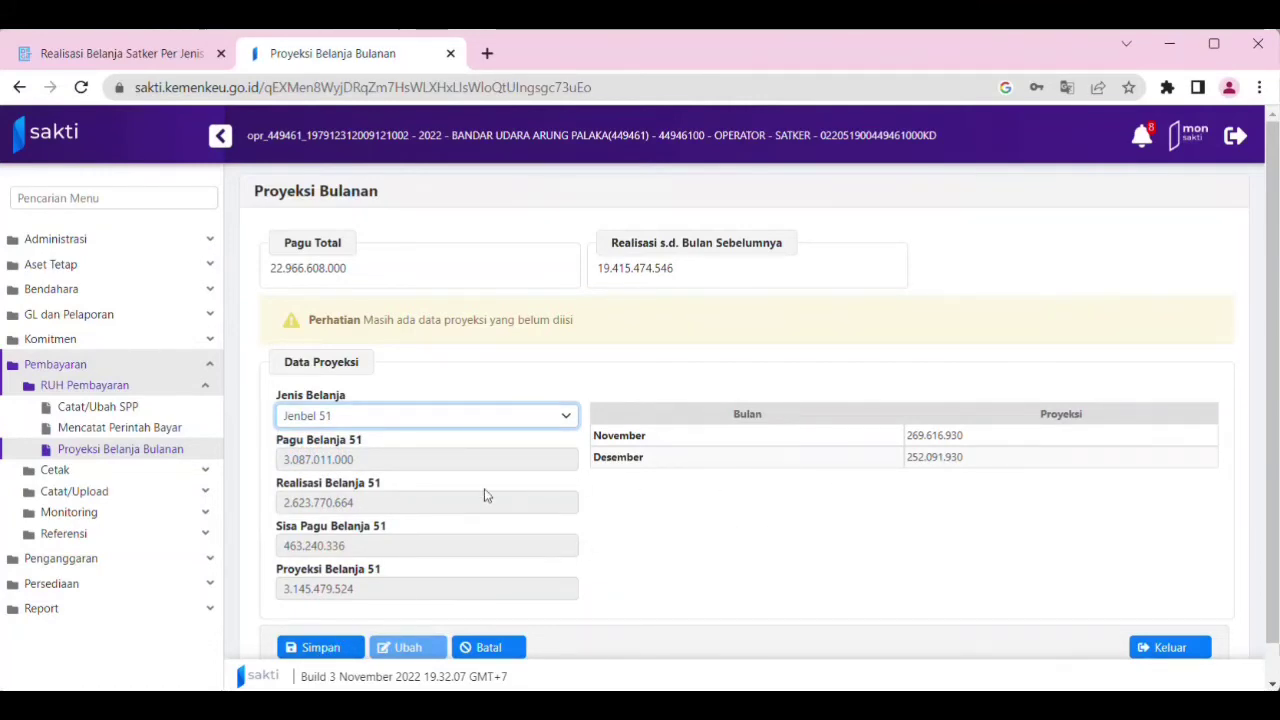
click(493, 421)
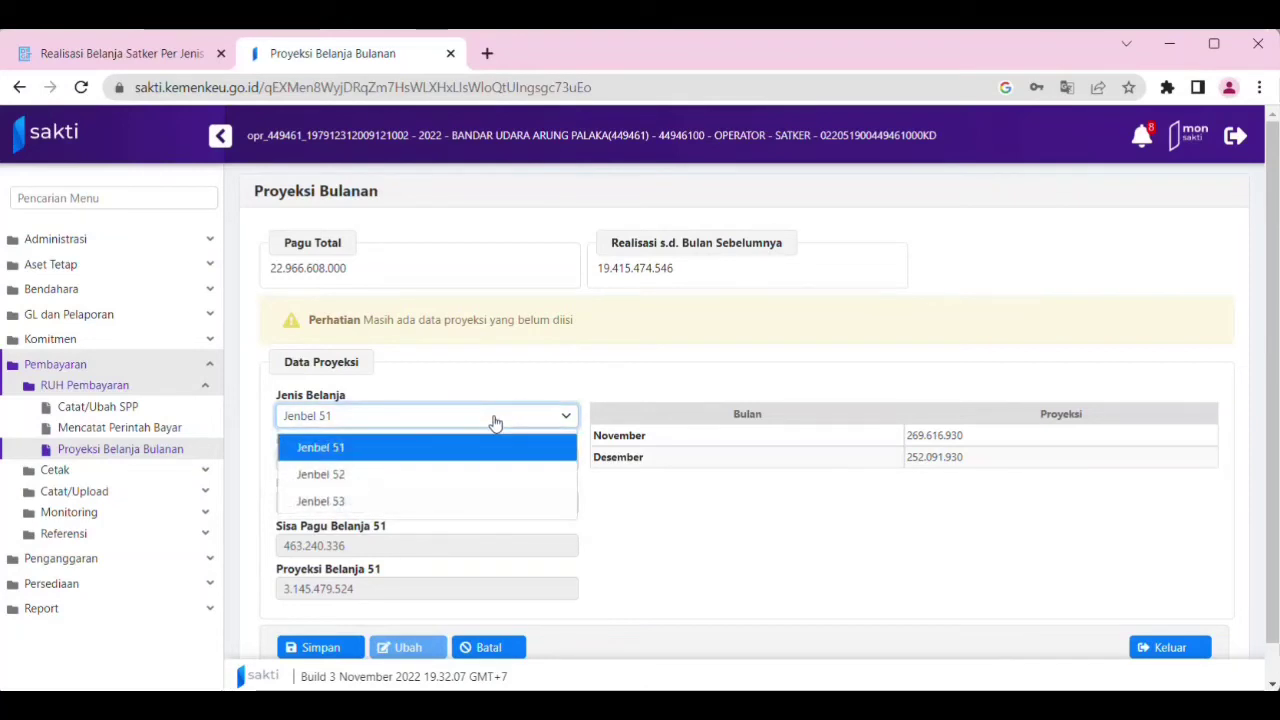
click(404, 477)
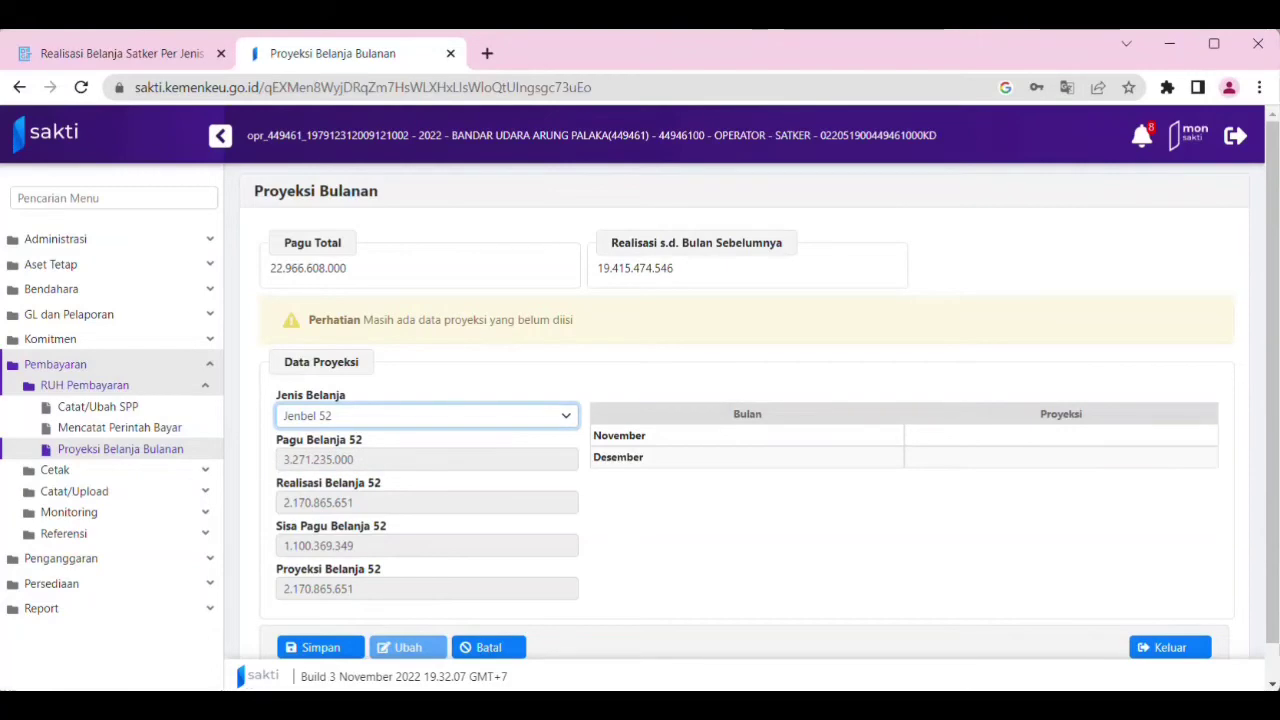
- Check the copied November Belanja Barang total in Excel and paste it into SAKTI's November row for Jenbel 52 as 537326000
key(alt+Tab)
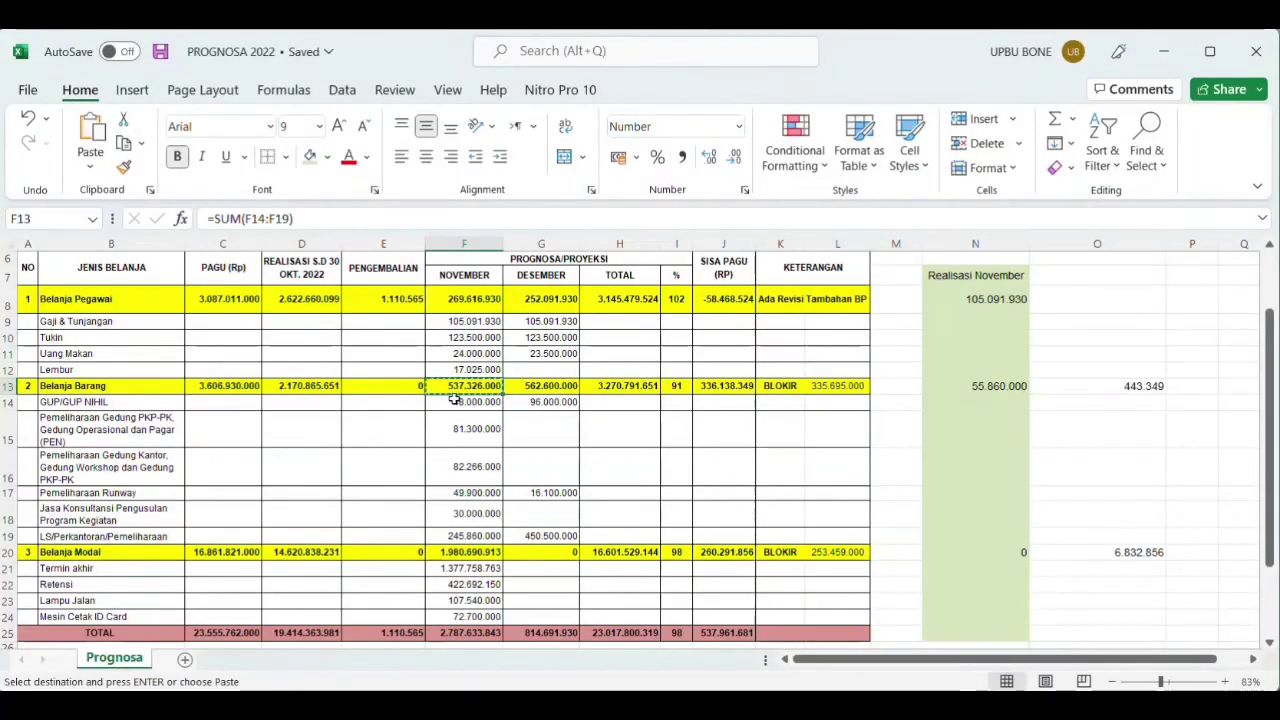
key(alt+Tab)
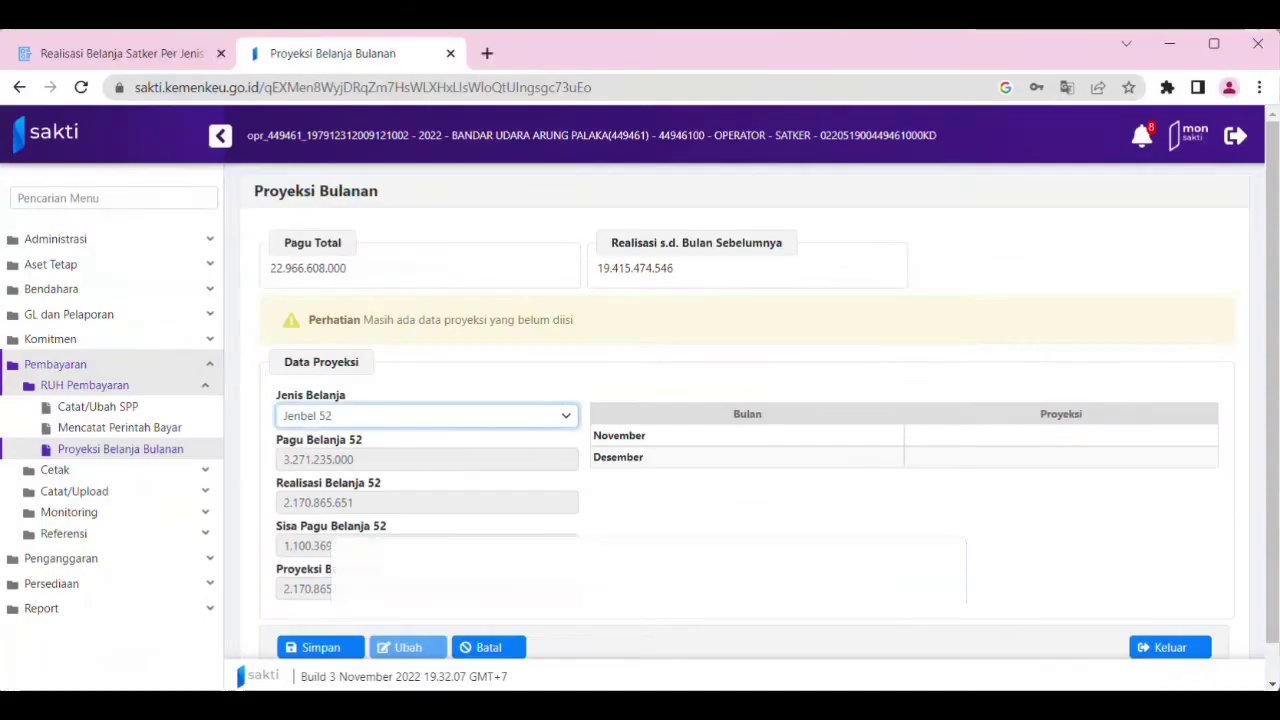
click(979, 439)
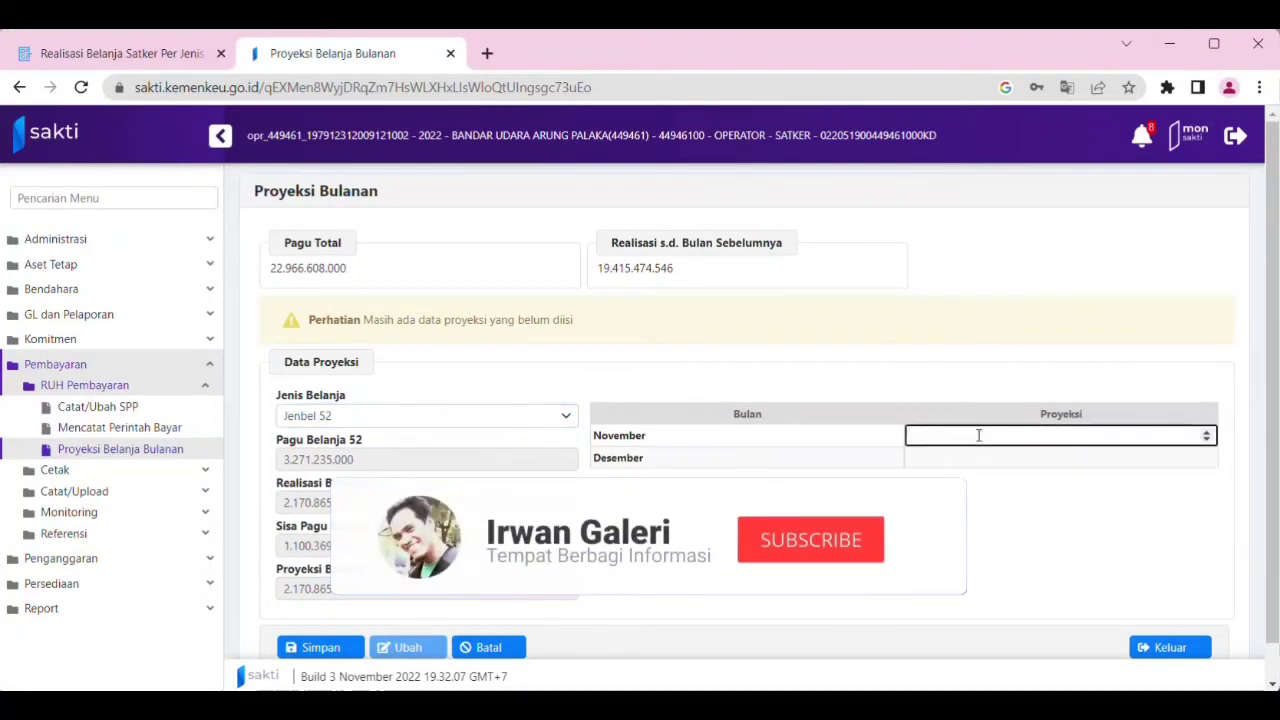
key(ctrl+v)
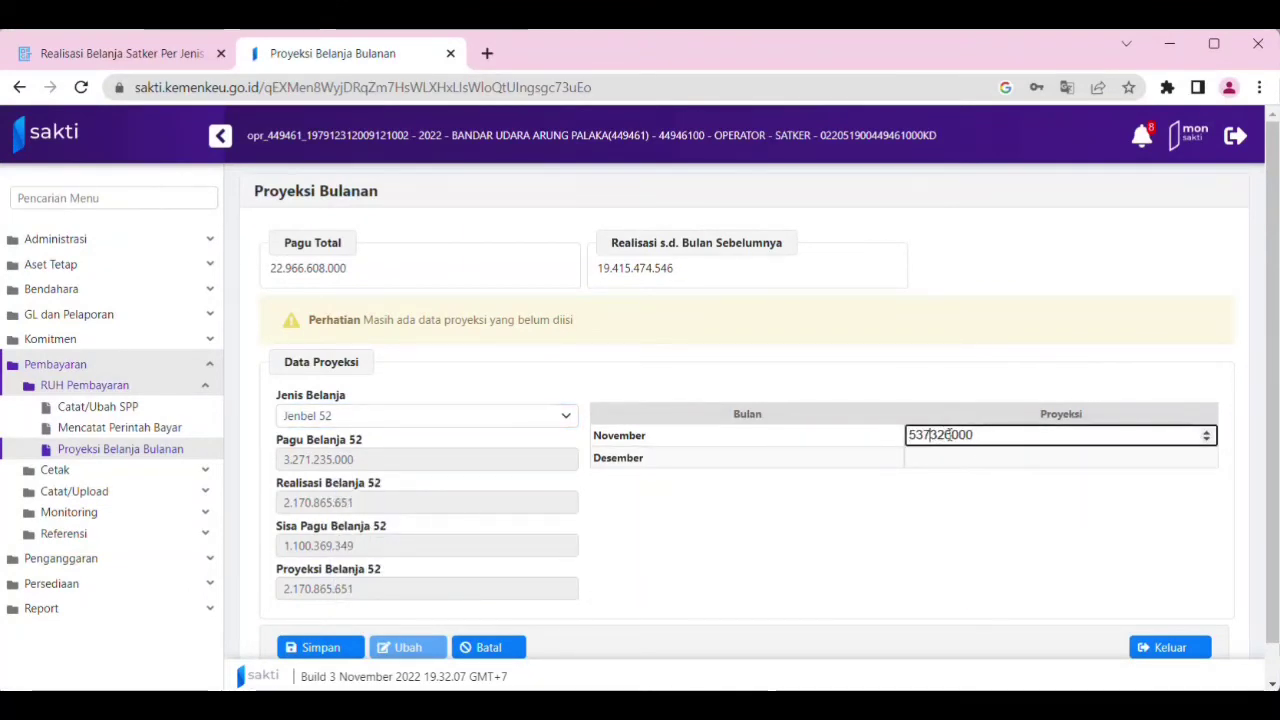
- Copy the Desember Belanja Barang projection from G13 in Excel into SAKTI's Desember row for Jenbel 52, correcting it to 562600000
click(951, 457)
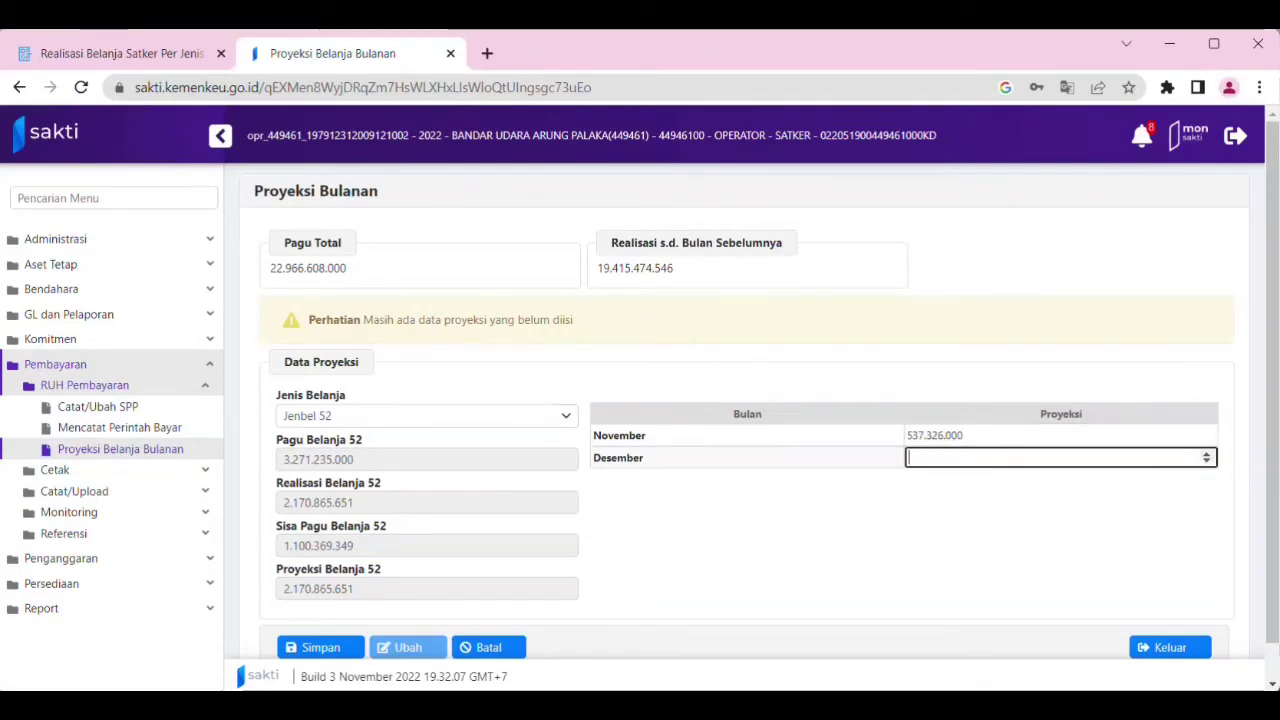
key(alt+Tab)
click(545, 385)
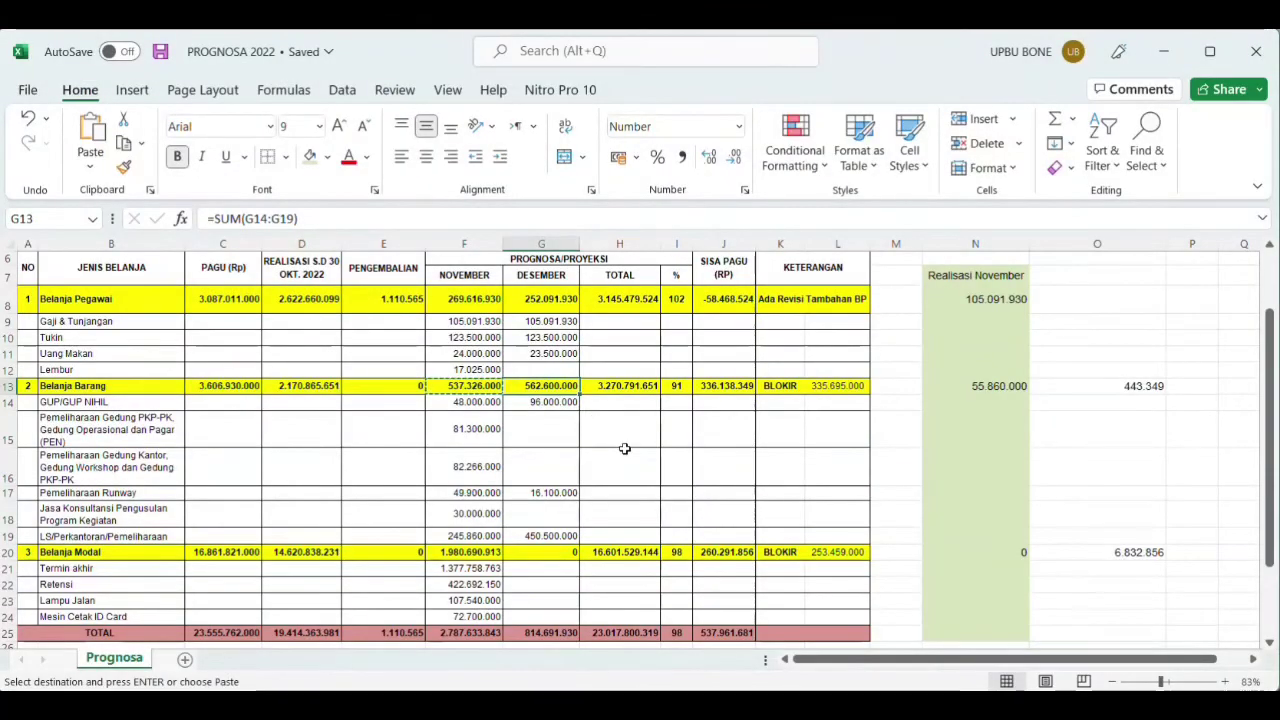
key(ctrl+c)
key(alt+Tab)
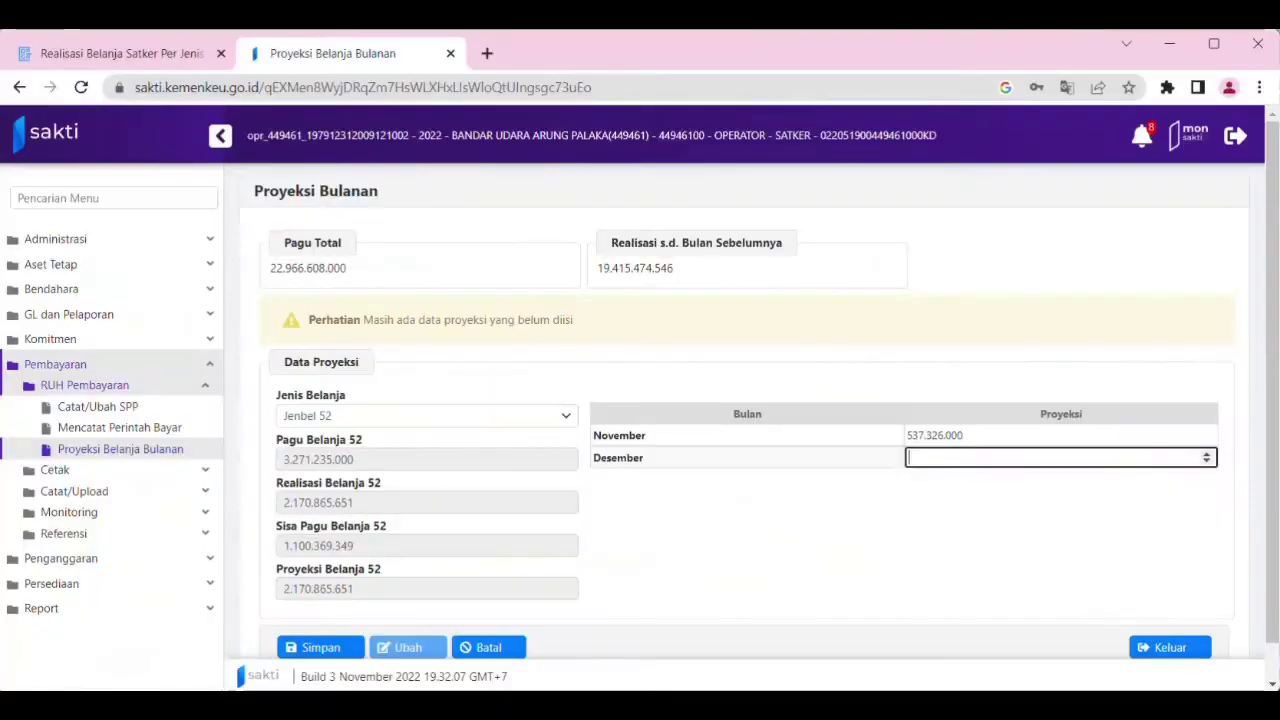
key(ctrl+v)
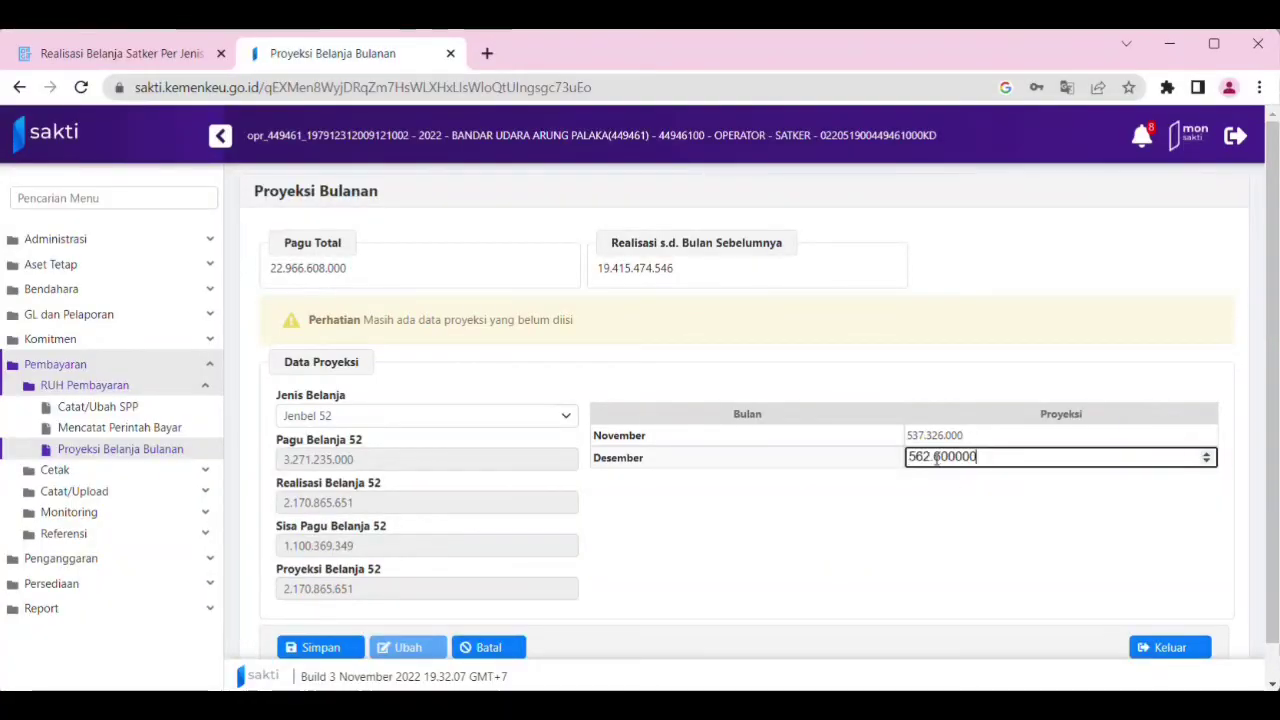
click(933, 458)
key(BackSpace)
click(940, 488)
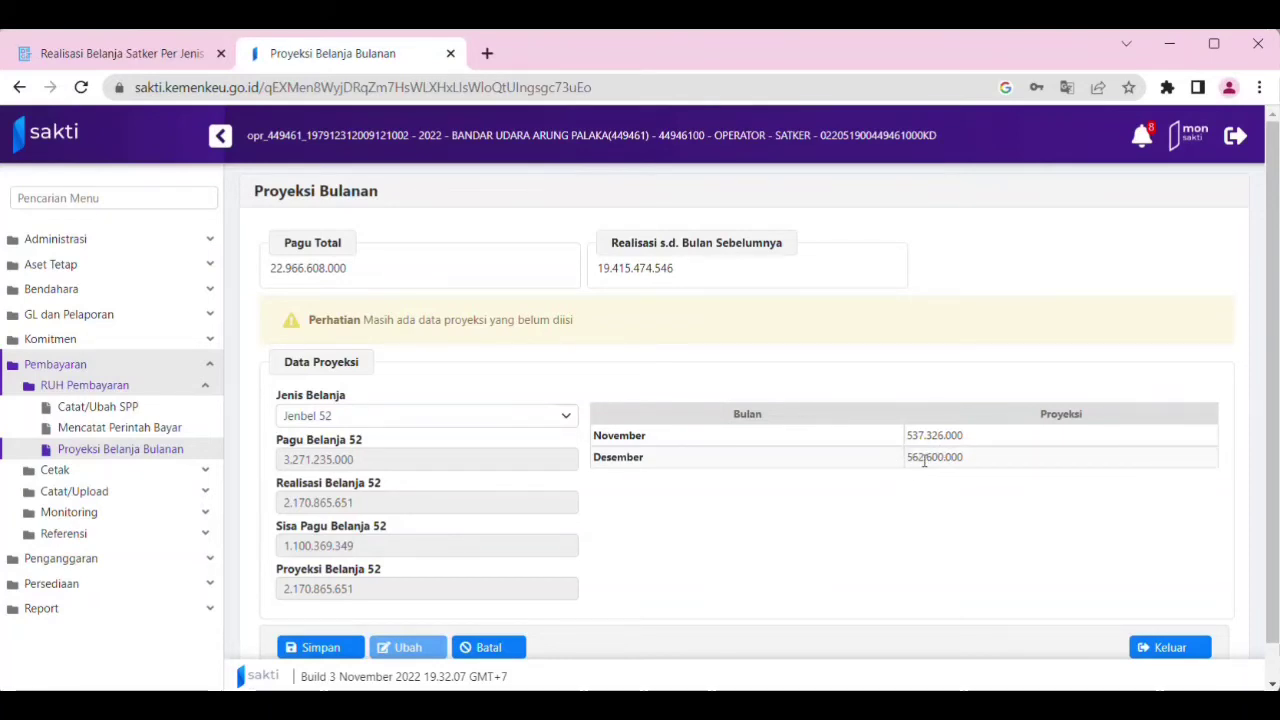
- Switch to the PROGNOSA 2022 workbook in Excel and copy the November Belanja Modal projection in F20
key(alt+Tab)
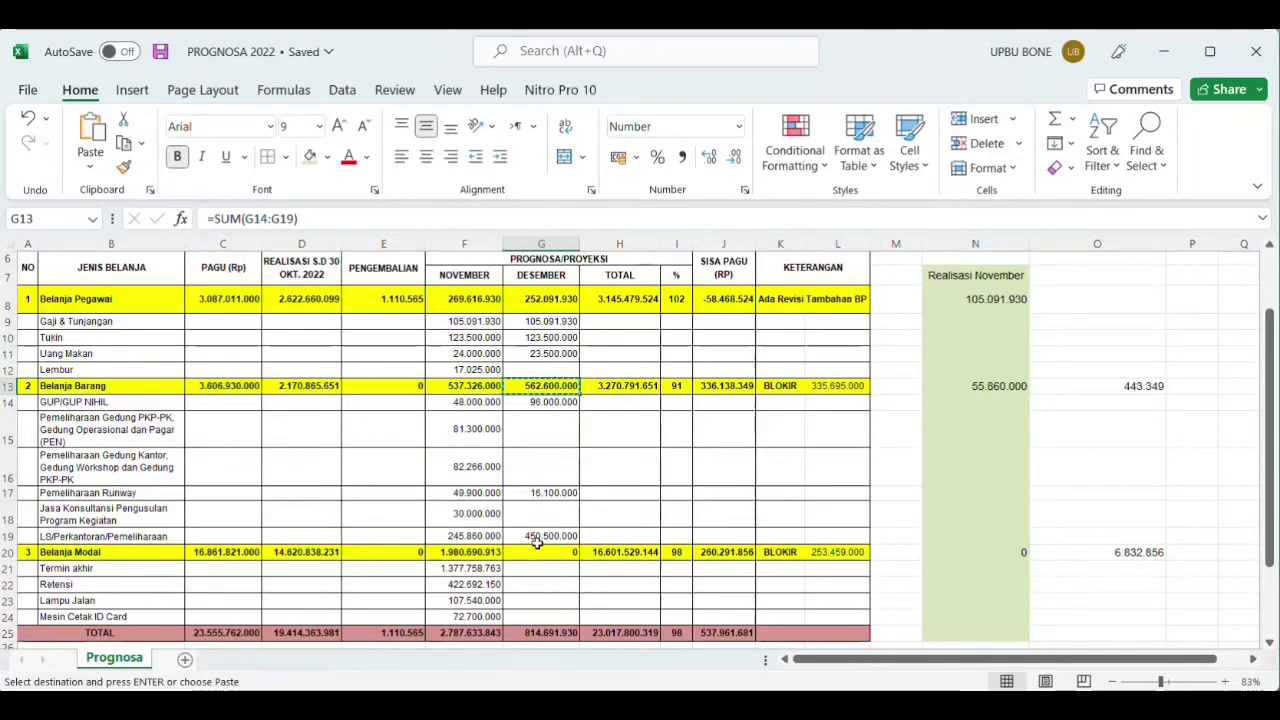
click(487, 557)
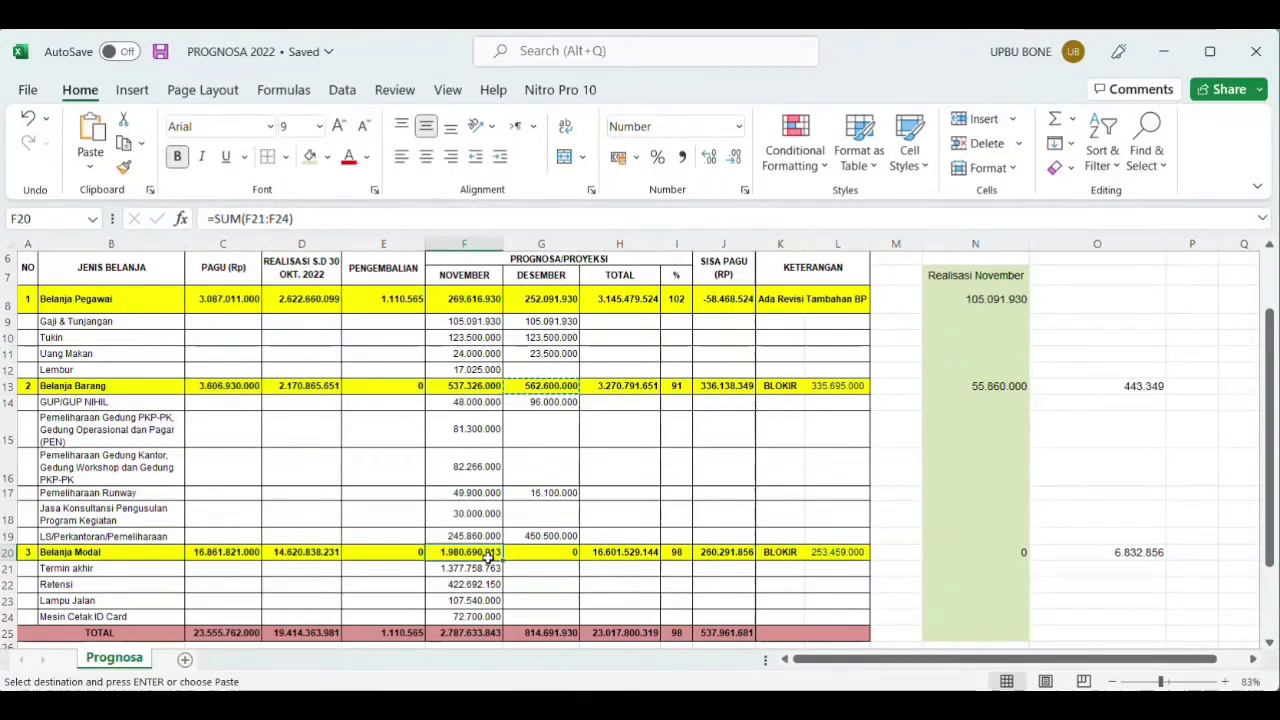
key(ctrl+c)
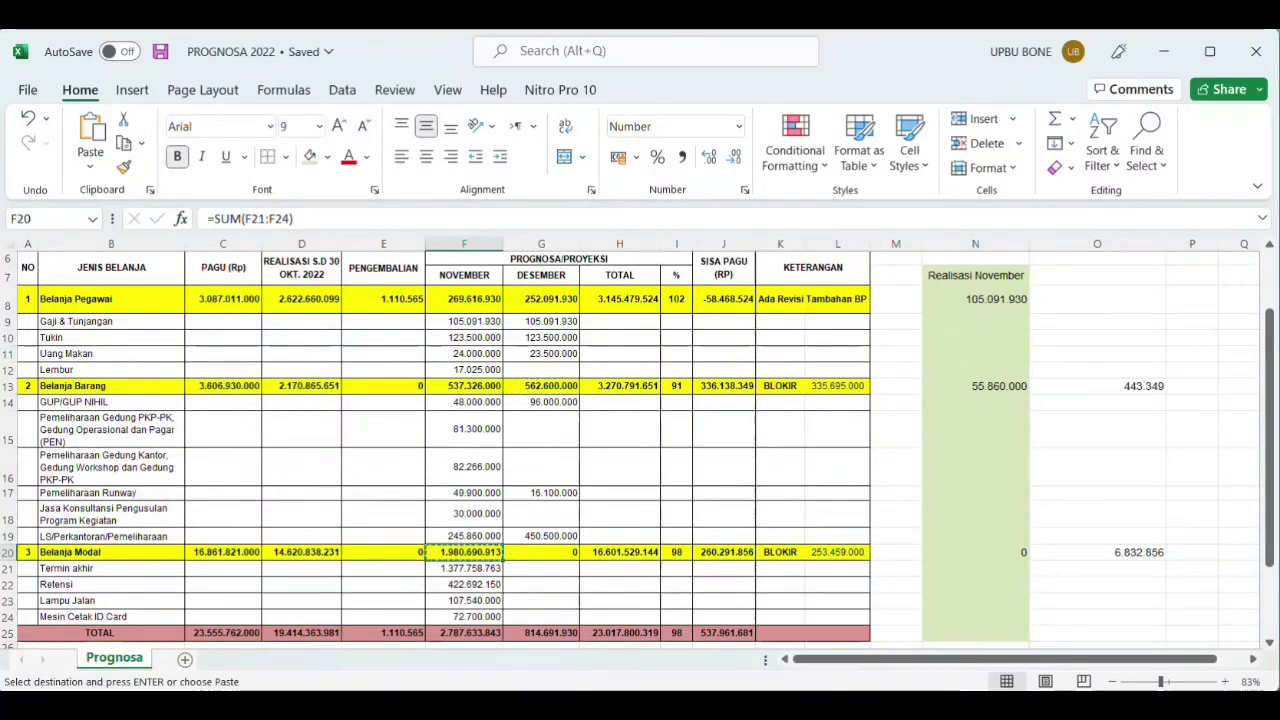
key(alt+Tab)
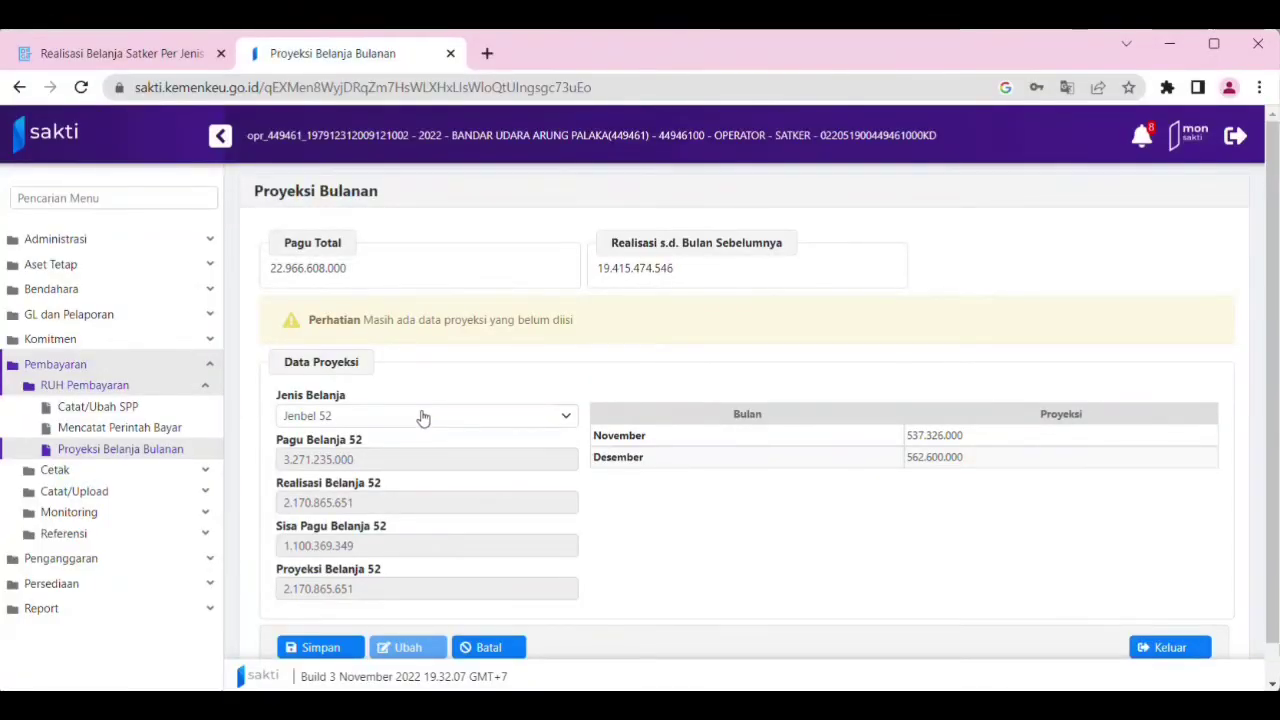
click(423, 418)
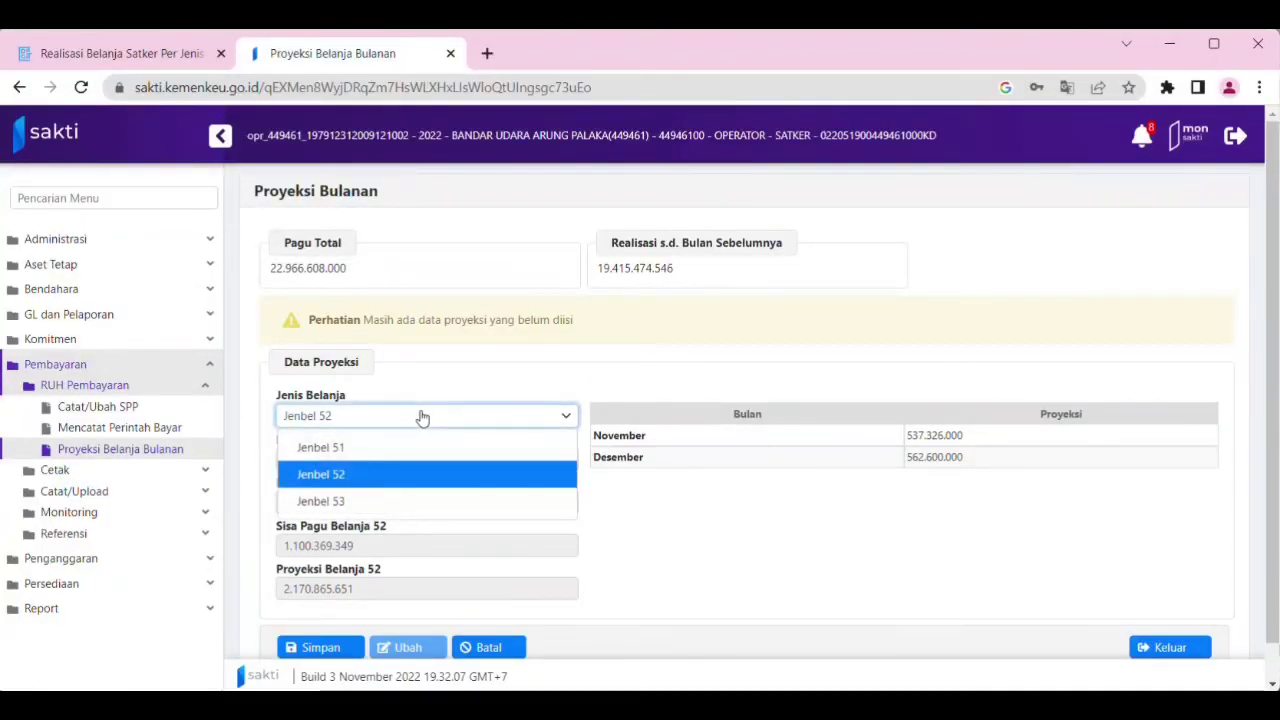
click(366, 507)
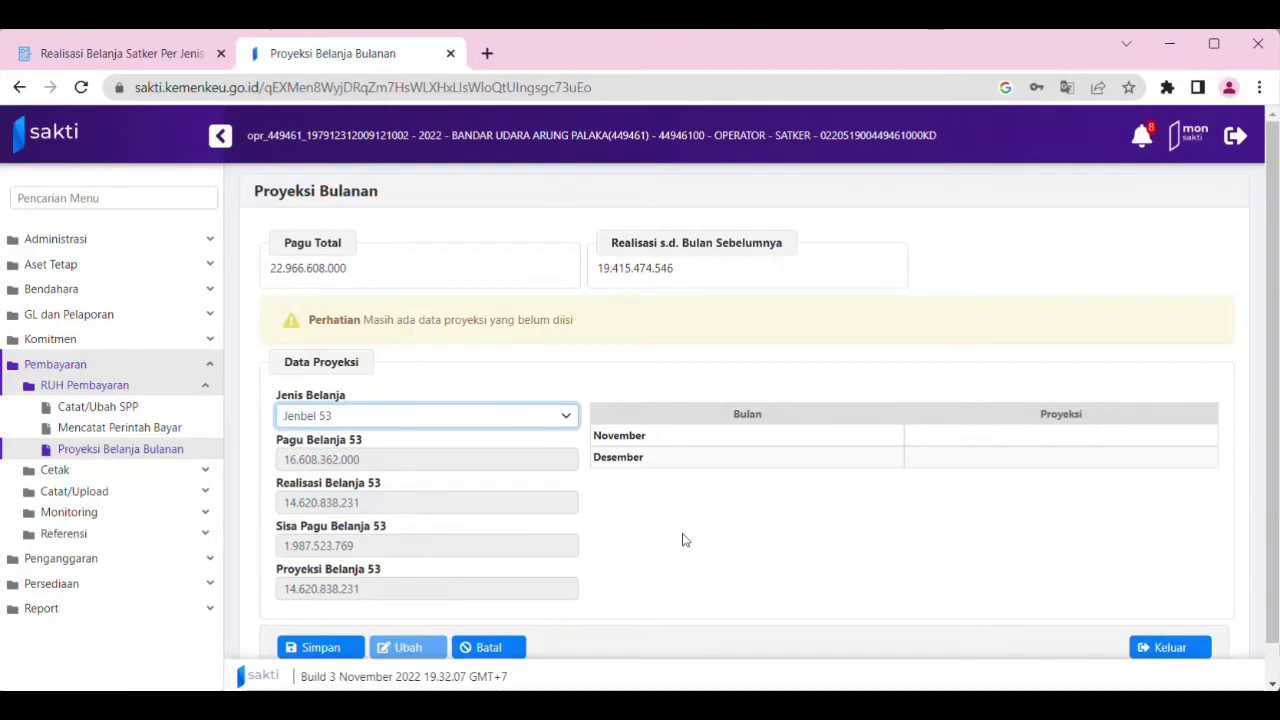
click(992, 437)
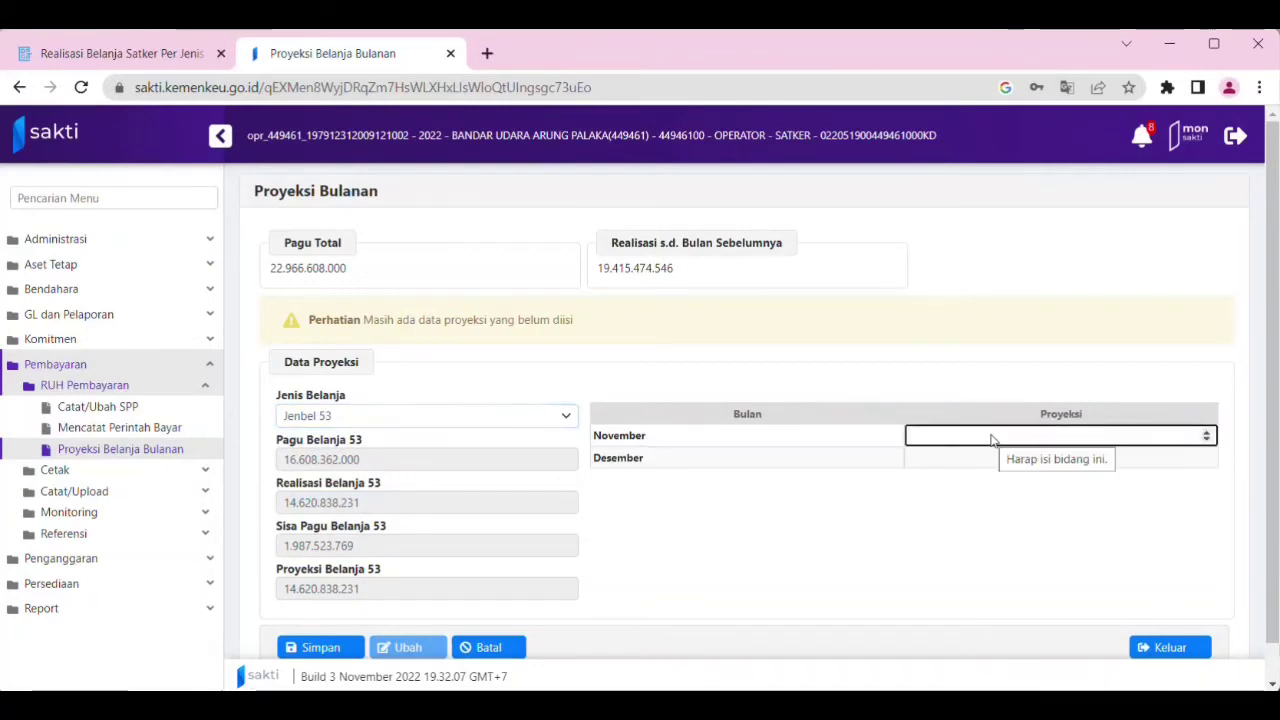
key(ctrl+v)
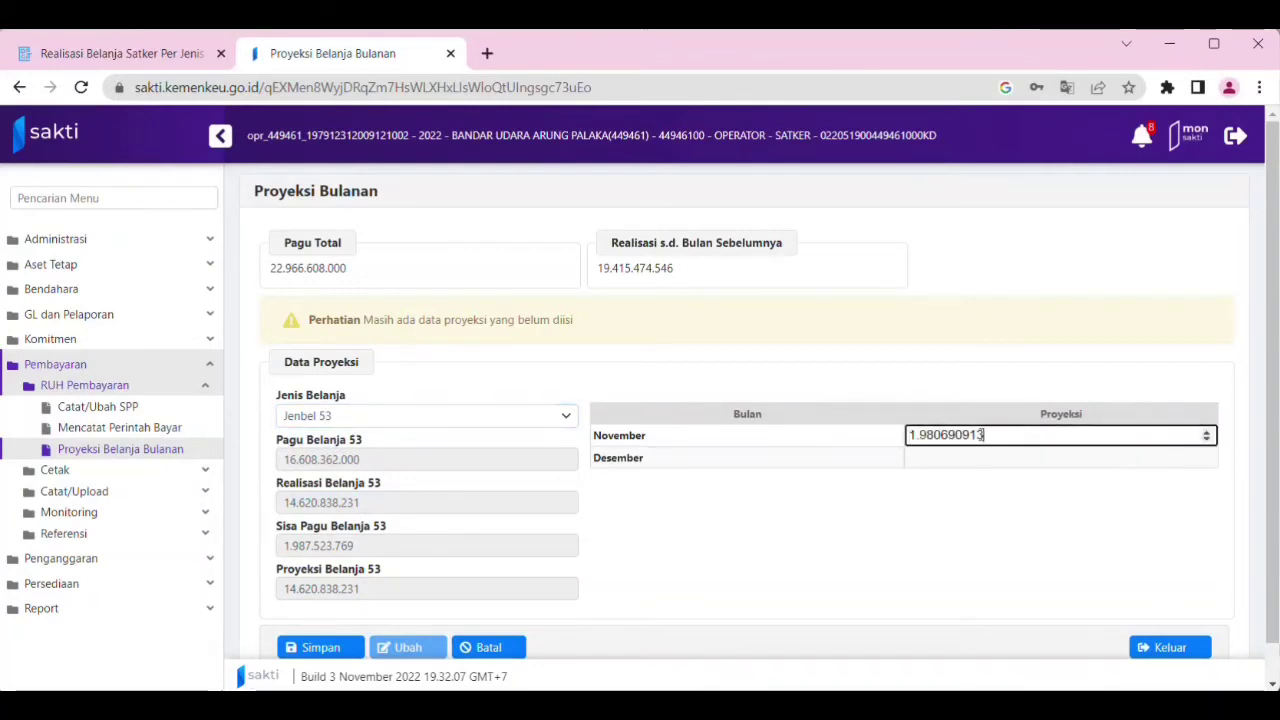
click(921, 436)
key(BackSpace)
- Check the Desember Belanja Modal projection in G20 in Excel and enter 0 in SAKTI's Desember row for Jenbel 53
click(931, 468)
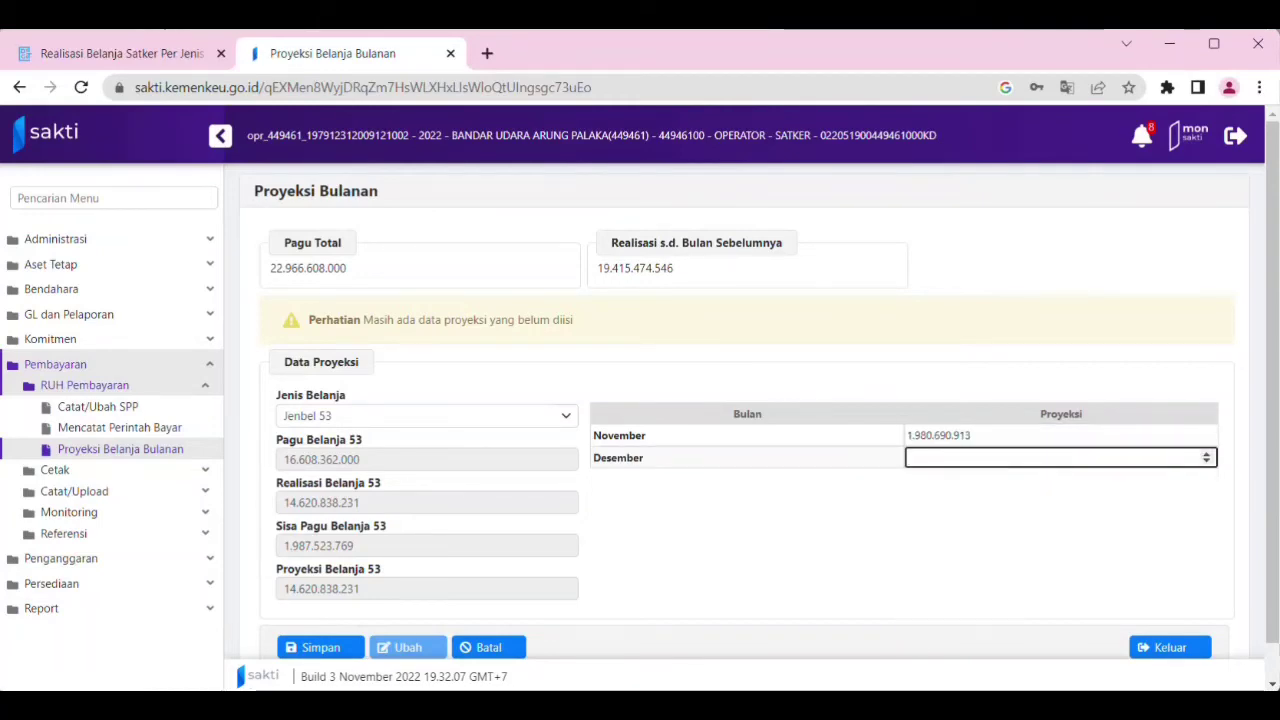
key(alt+Tab)
click(545, 554)
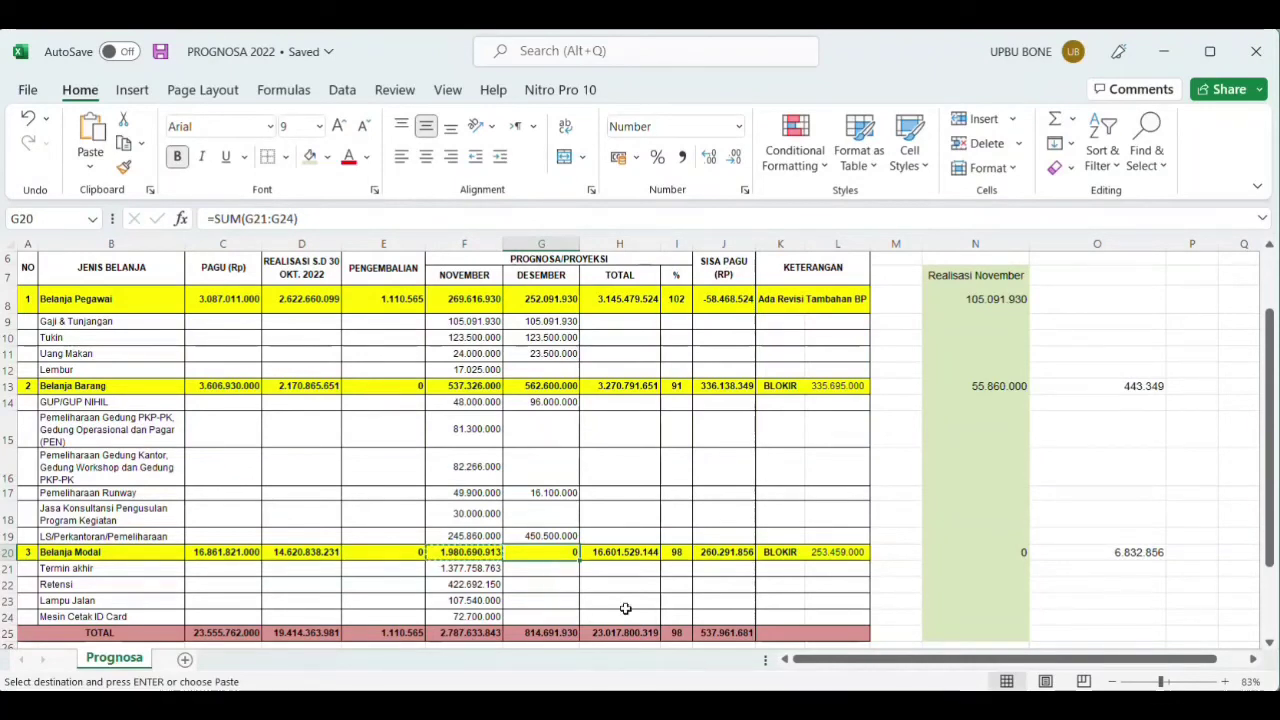
key(alt+Tab)
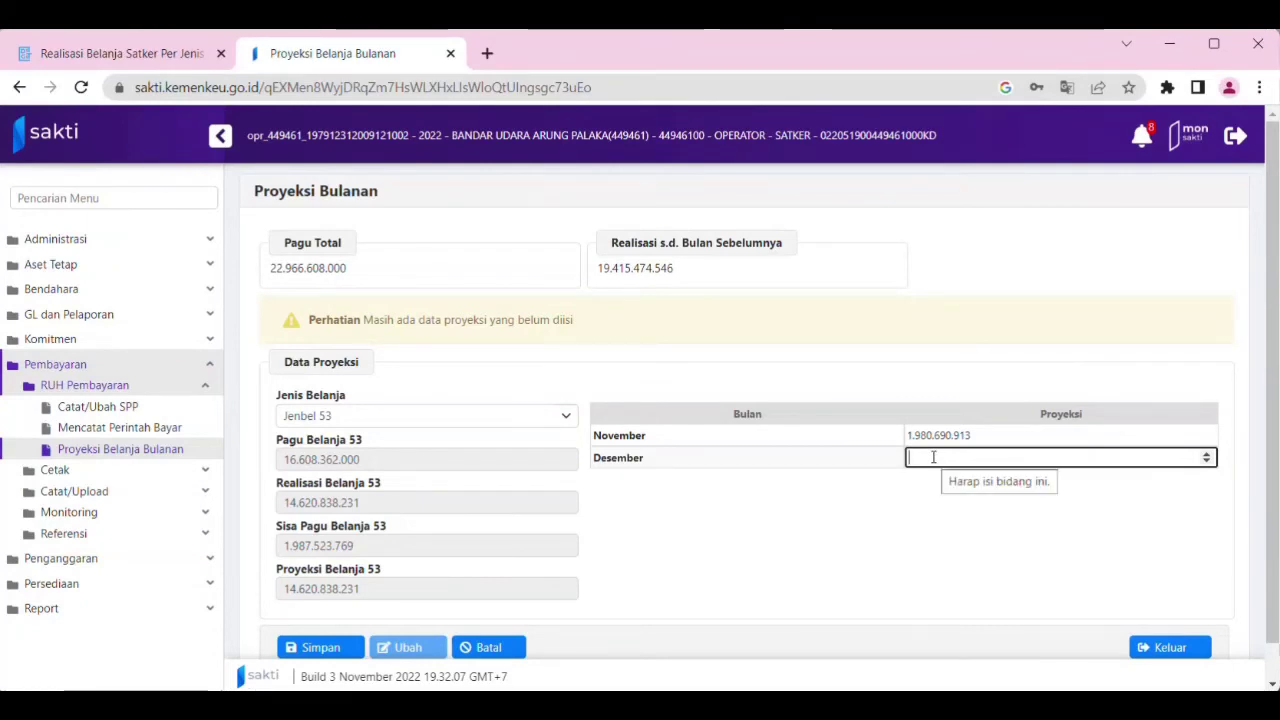
text(0)
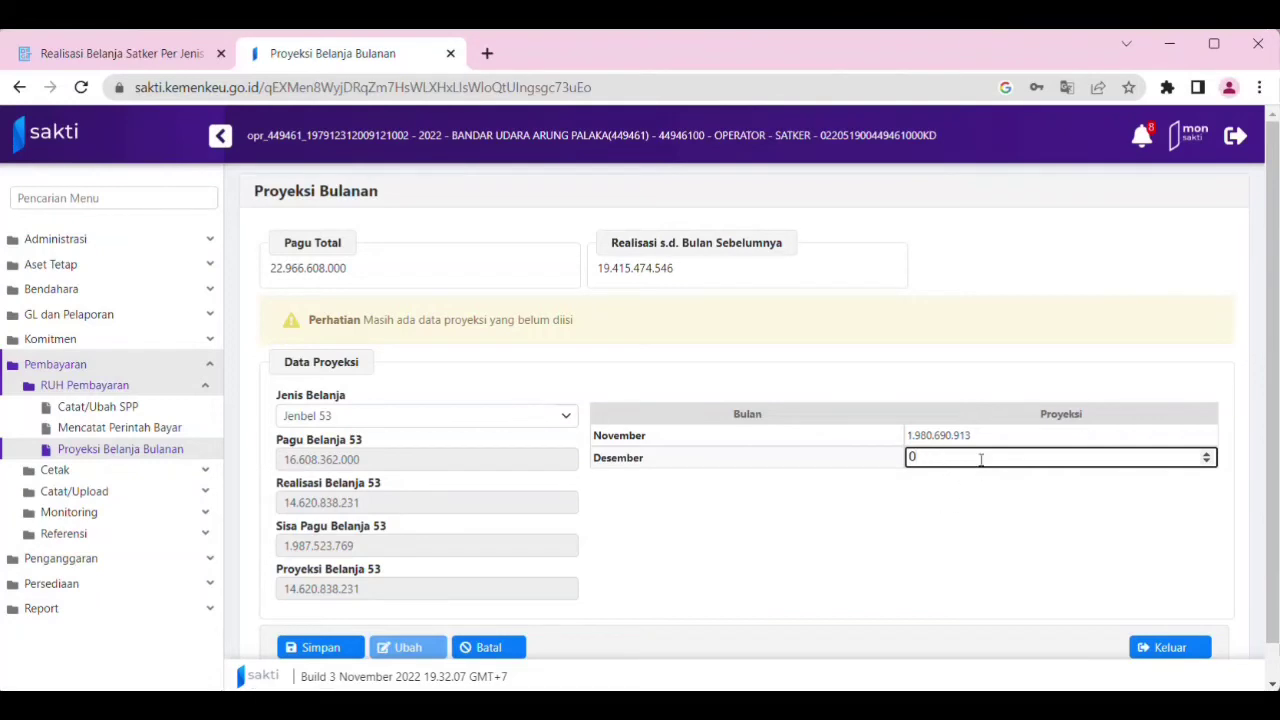
click(950, 497)
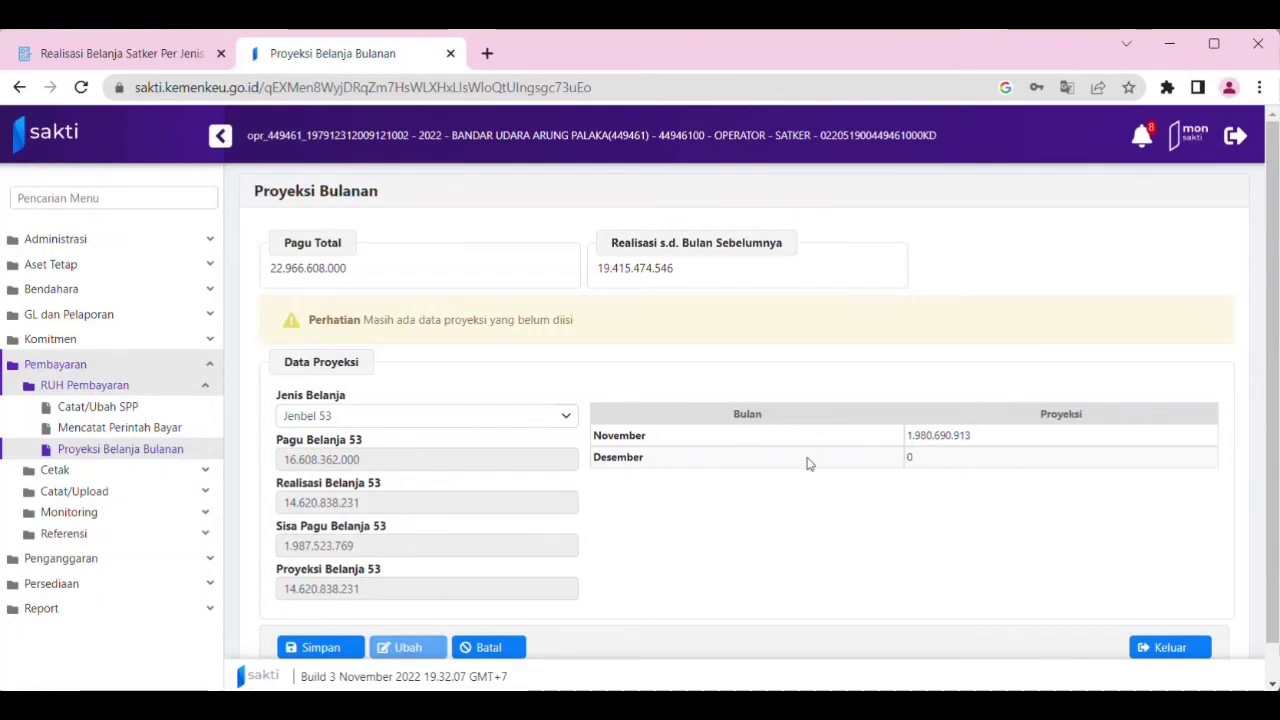
- Review the projections entered for Jenbel 52 and Jenbel 51, and save the projection data
click(513, 420)
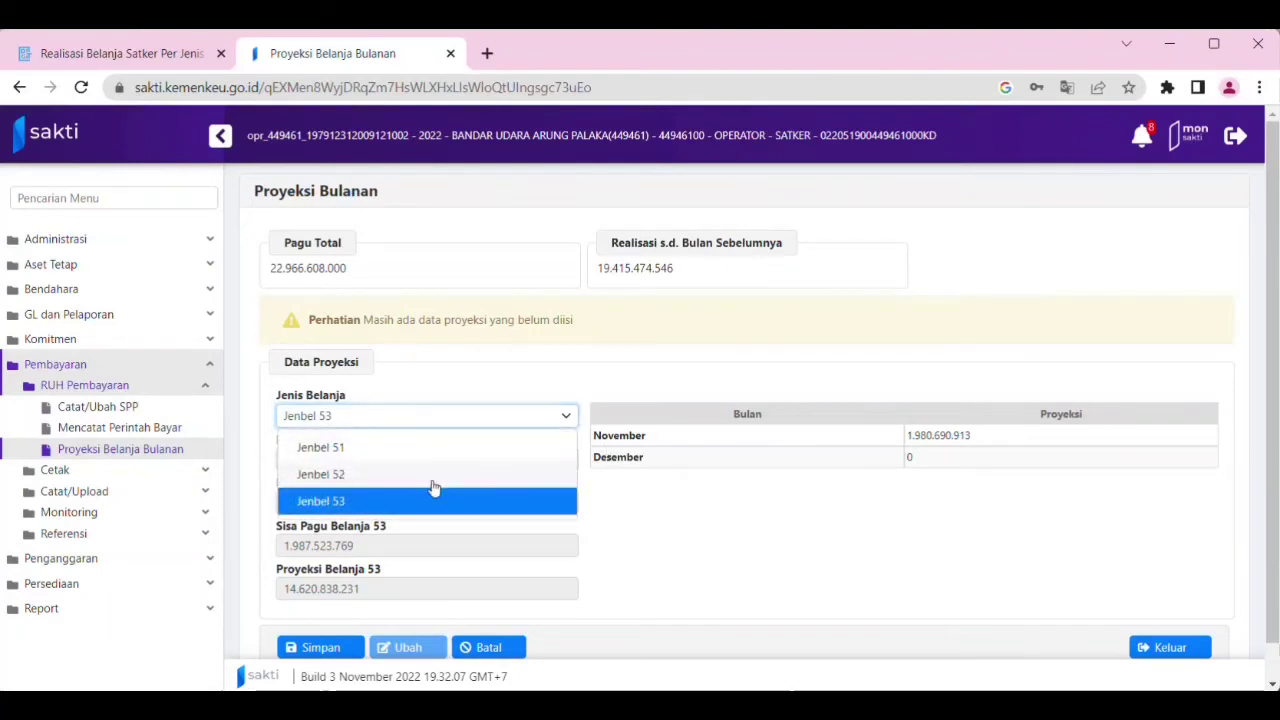
click(443, 474)
click(460, 421)
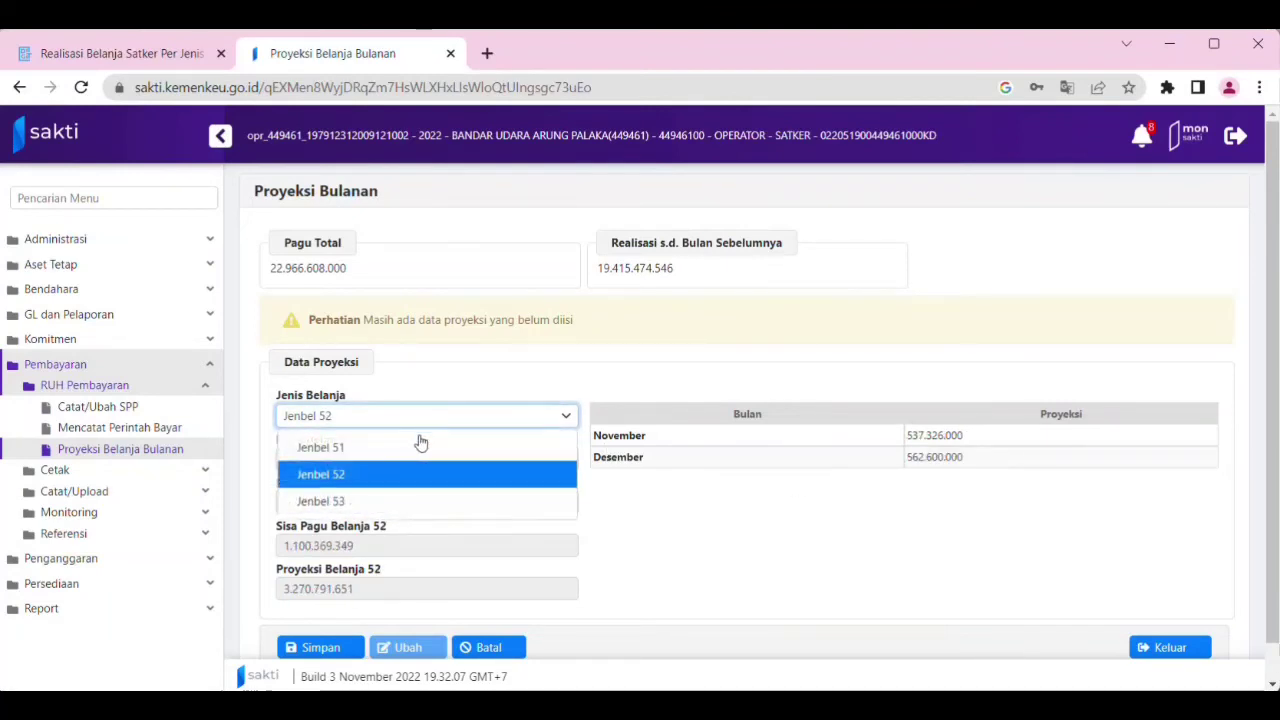
click(443, 450)
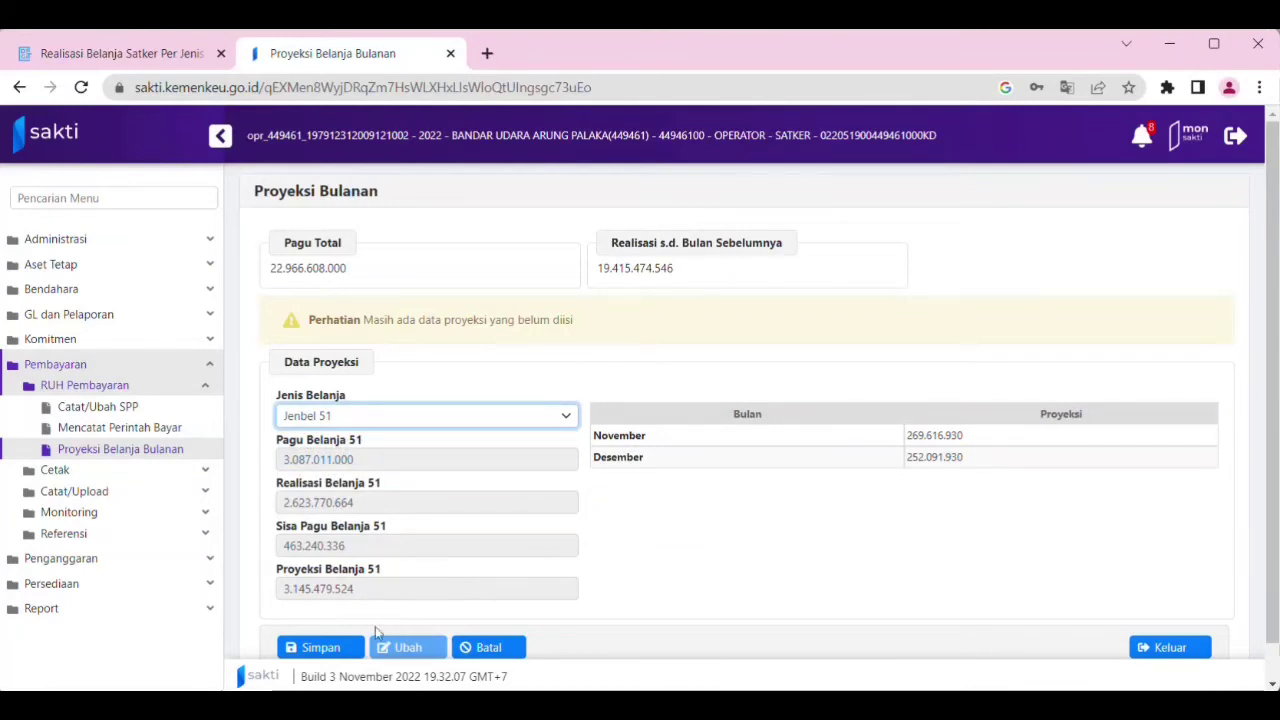
click(326, 650)
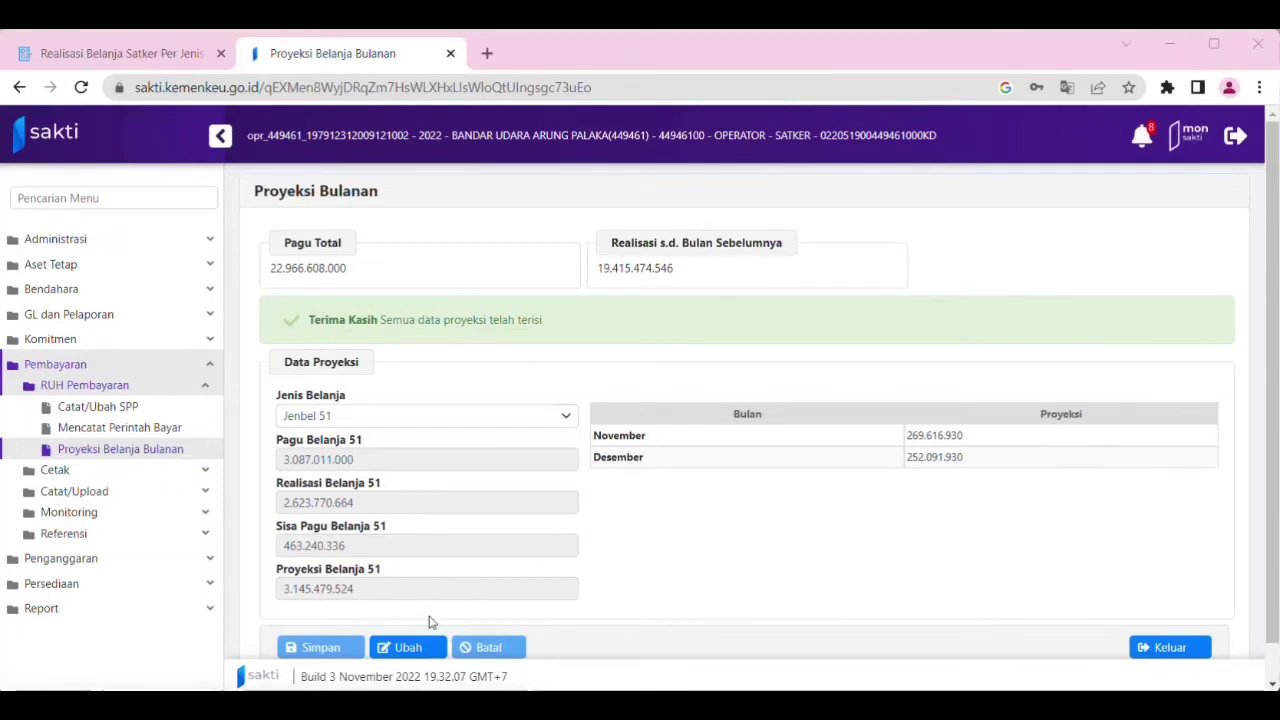
- Enable editing of the projection data, open the November and Desember values for Jenbel 51 for editing, and save
click(408, 648)
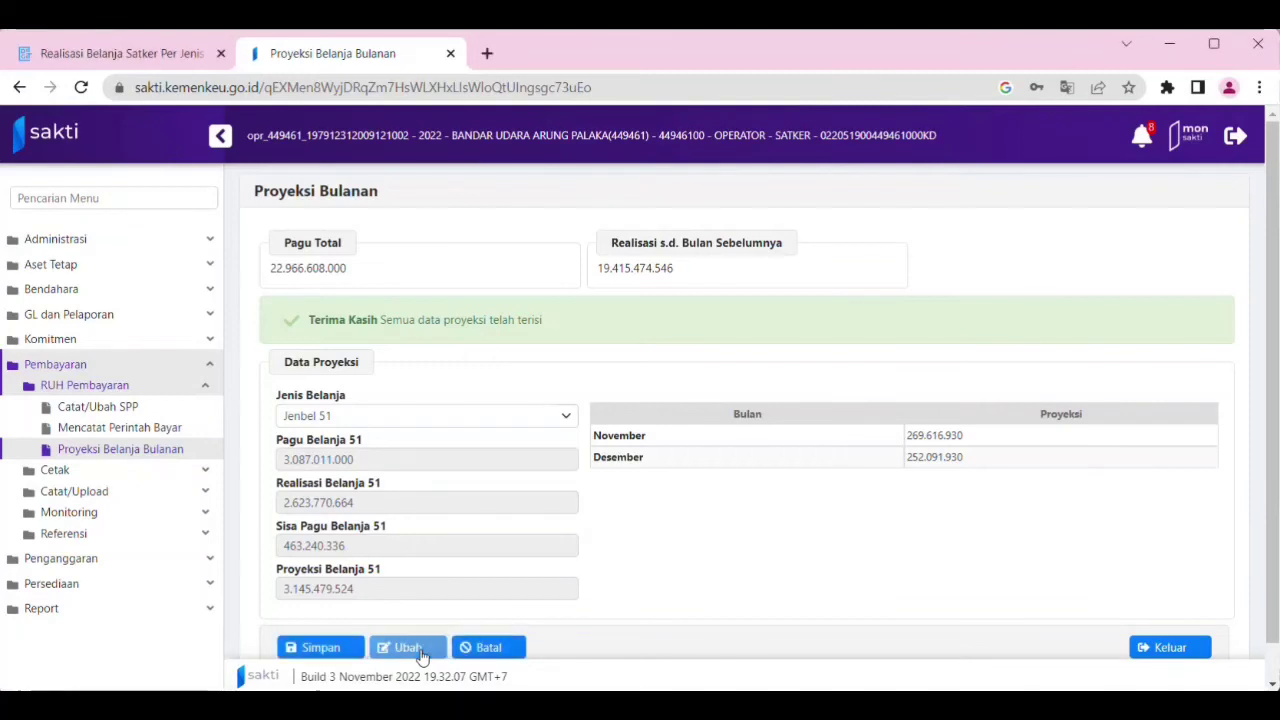
click(480, 422)
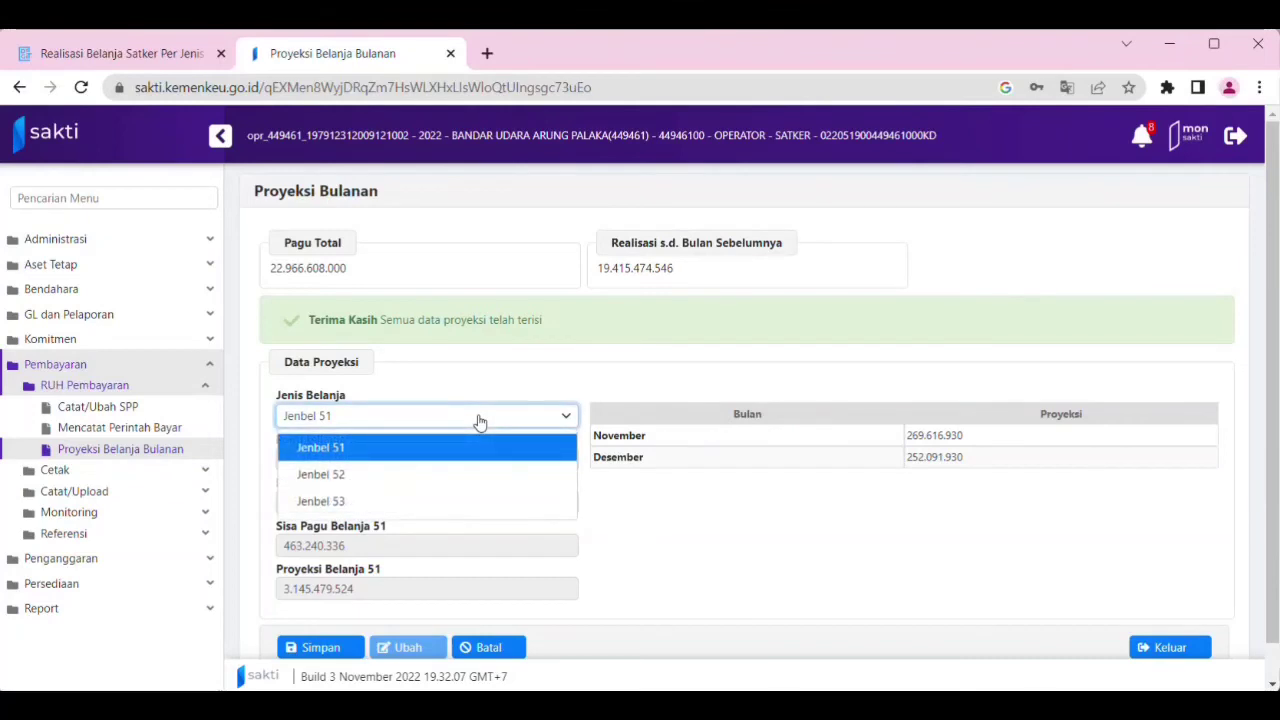
click(714, 514)
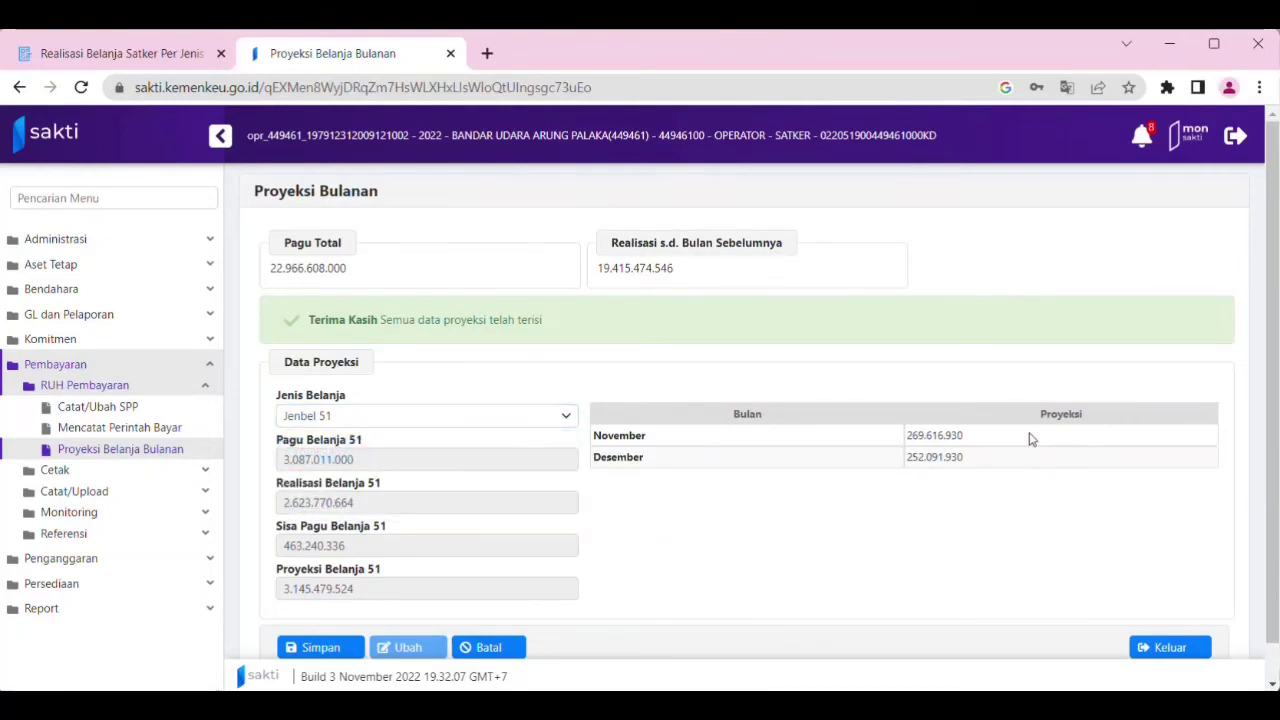
click(1031, 439)
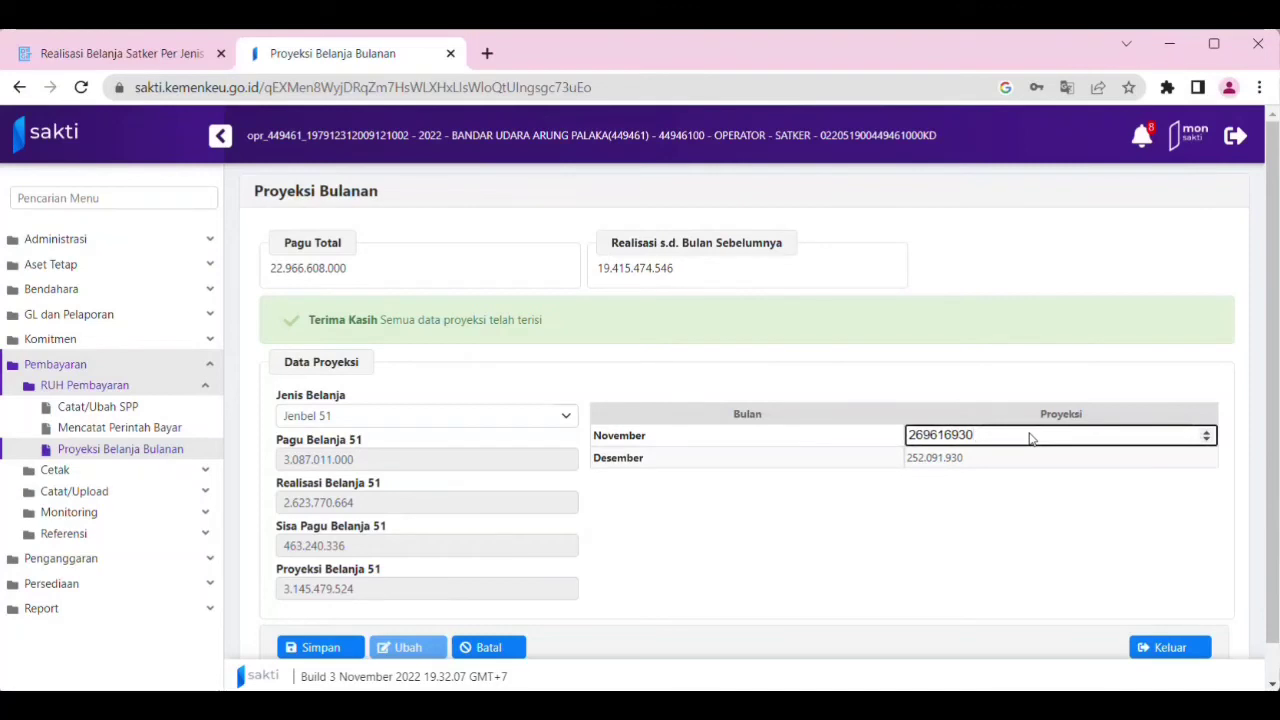
click(949, 458)
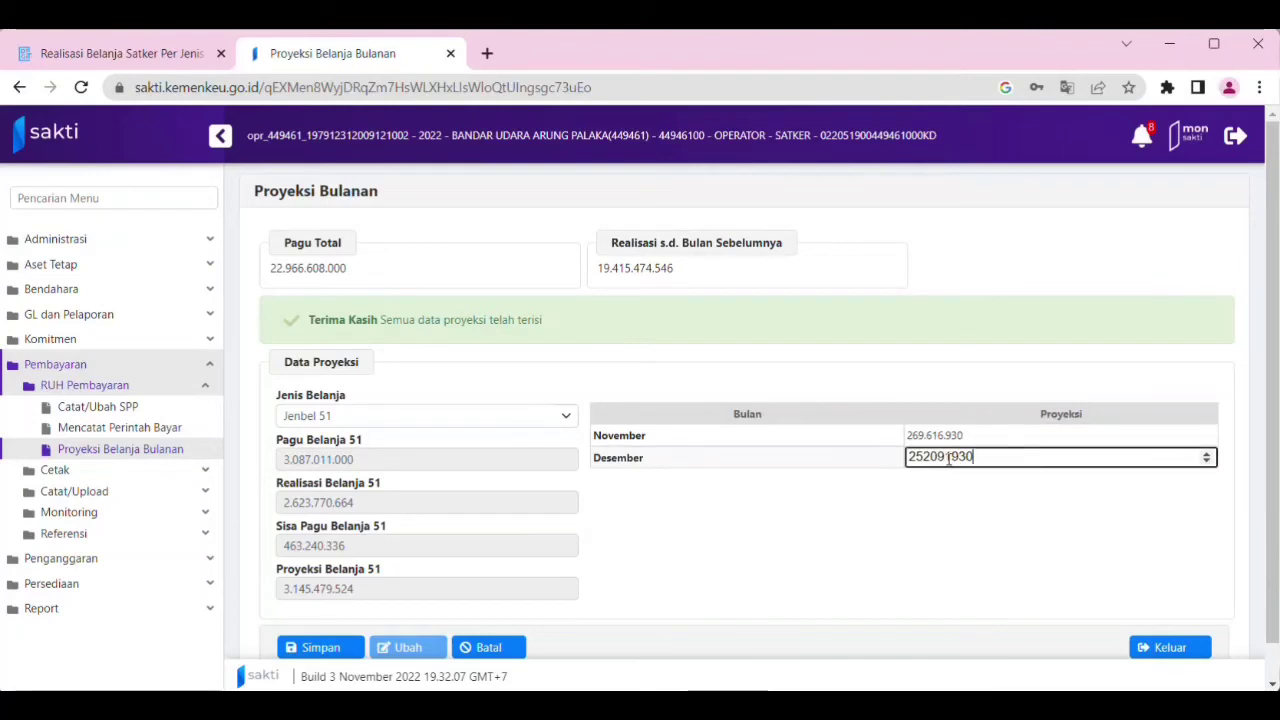
click(995, 564)
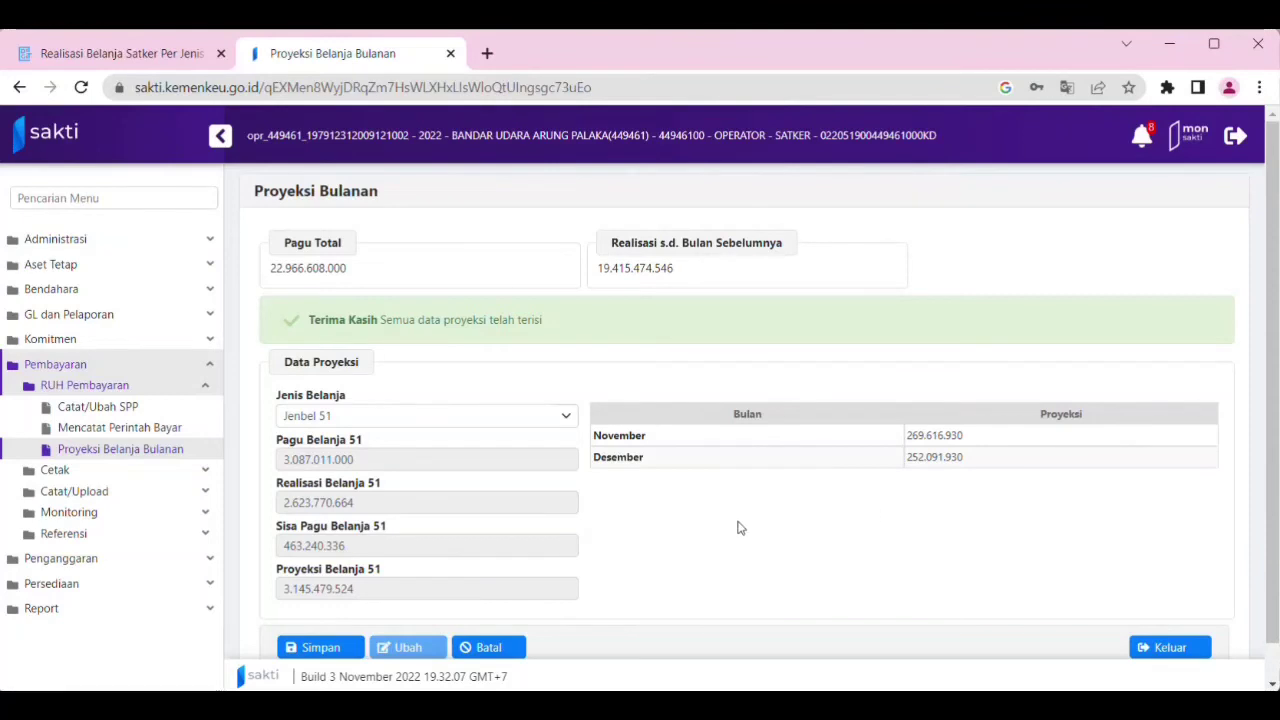
click(334, 650)
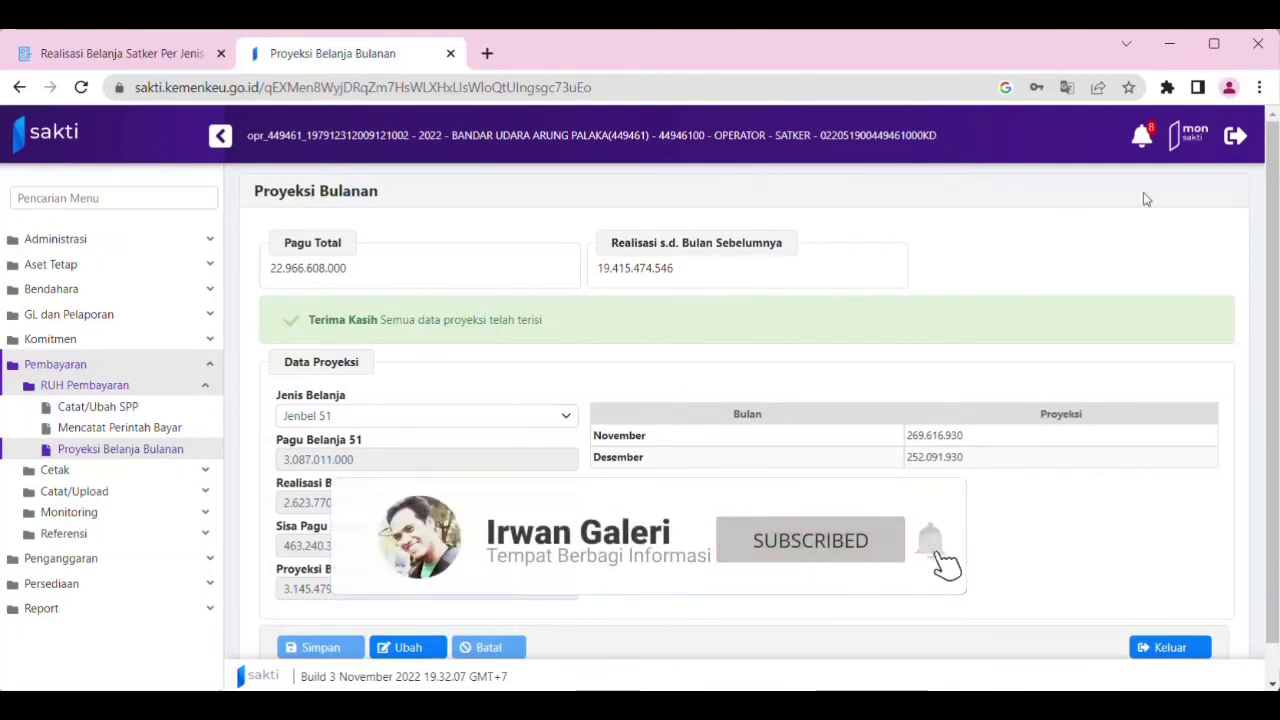
- Open MonSAKTI from SAKTI and go to the Monitoring Proyeksi Bulanan report under Pembayaran
click(1187, 147)
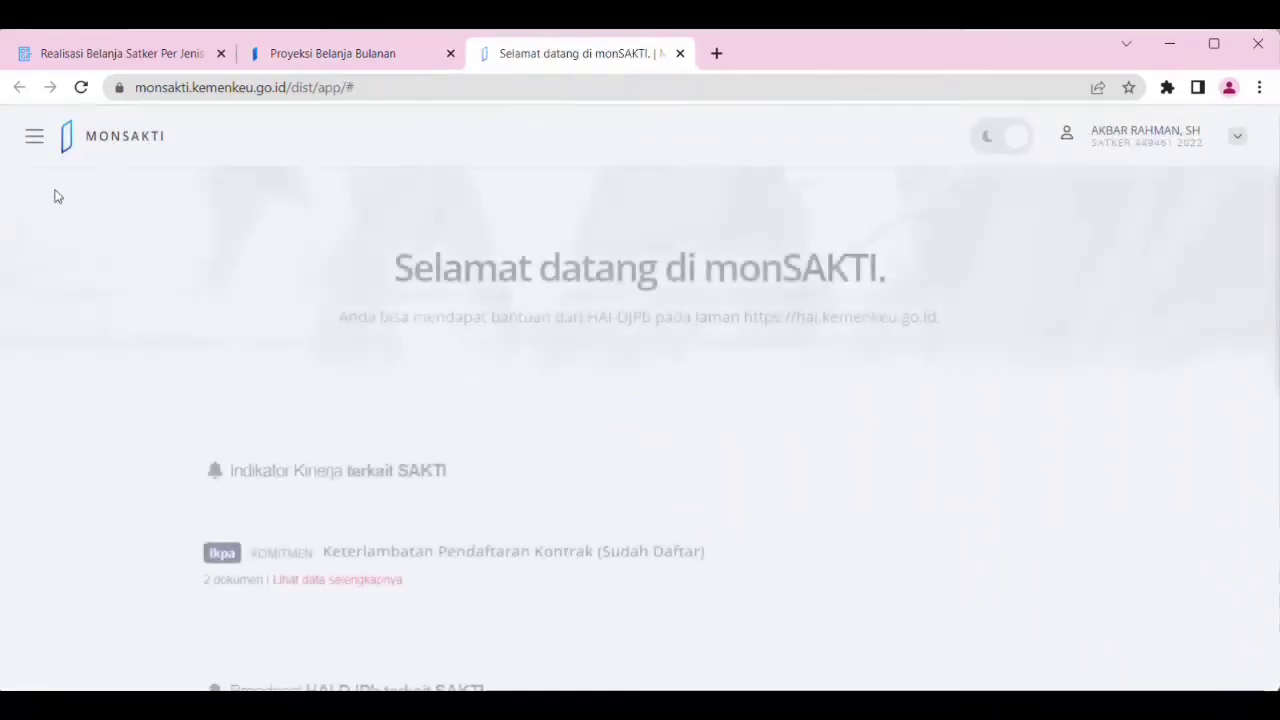
click(34, 139)
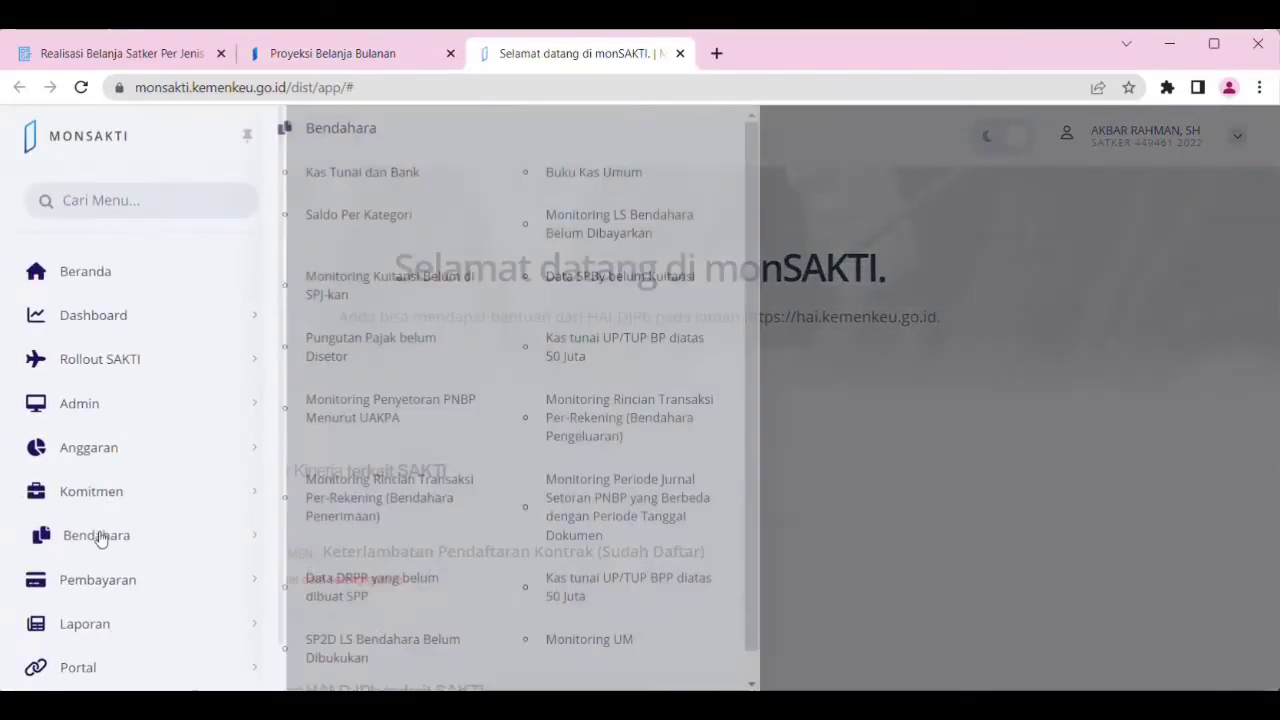
mouse_move(136, 591)
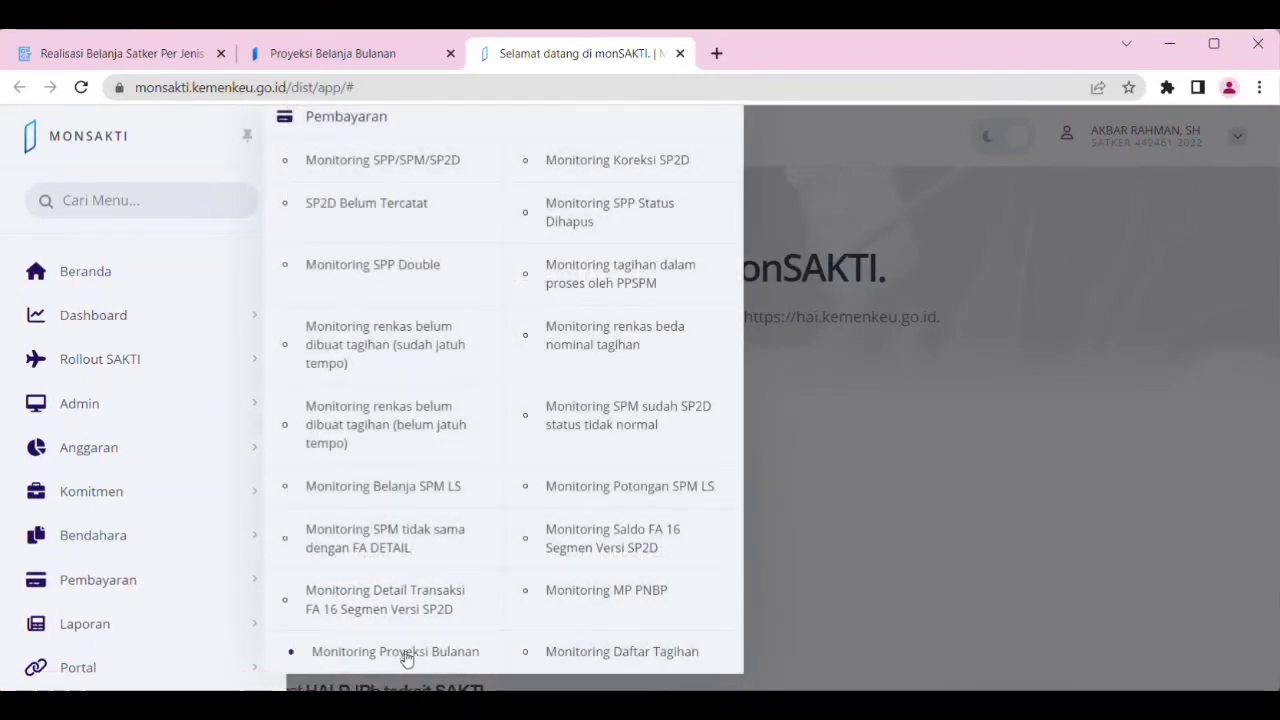
click(404, 654)
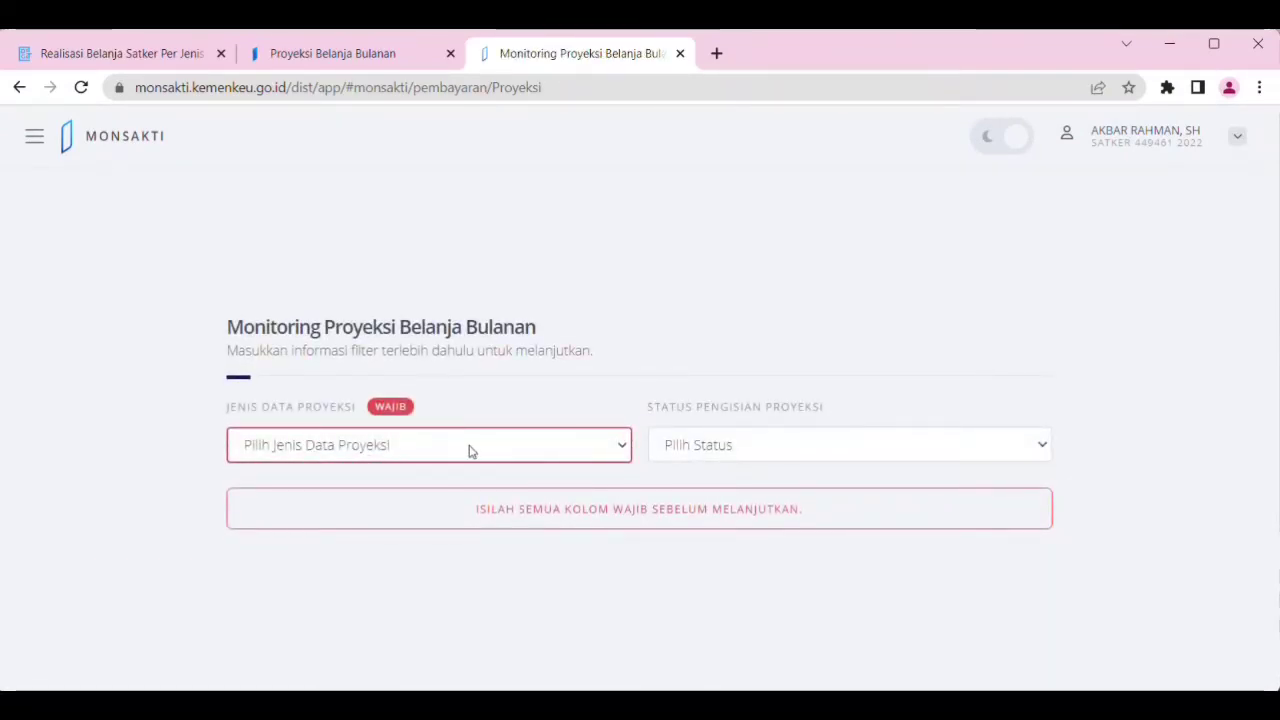
- Filter the monthly projection monitoring by Jenis Data Proyeksi Satker and Status Pengisian Proyeksi Sudah Isi, and submit it
click(476, 452)
click(331, 494)
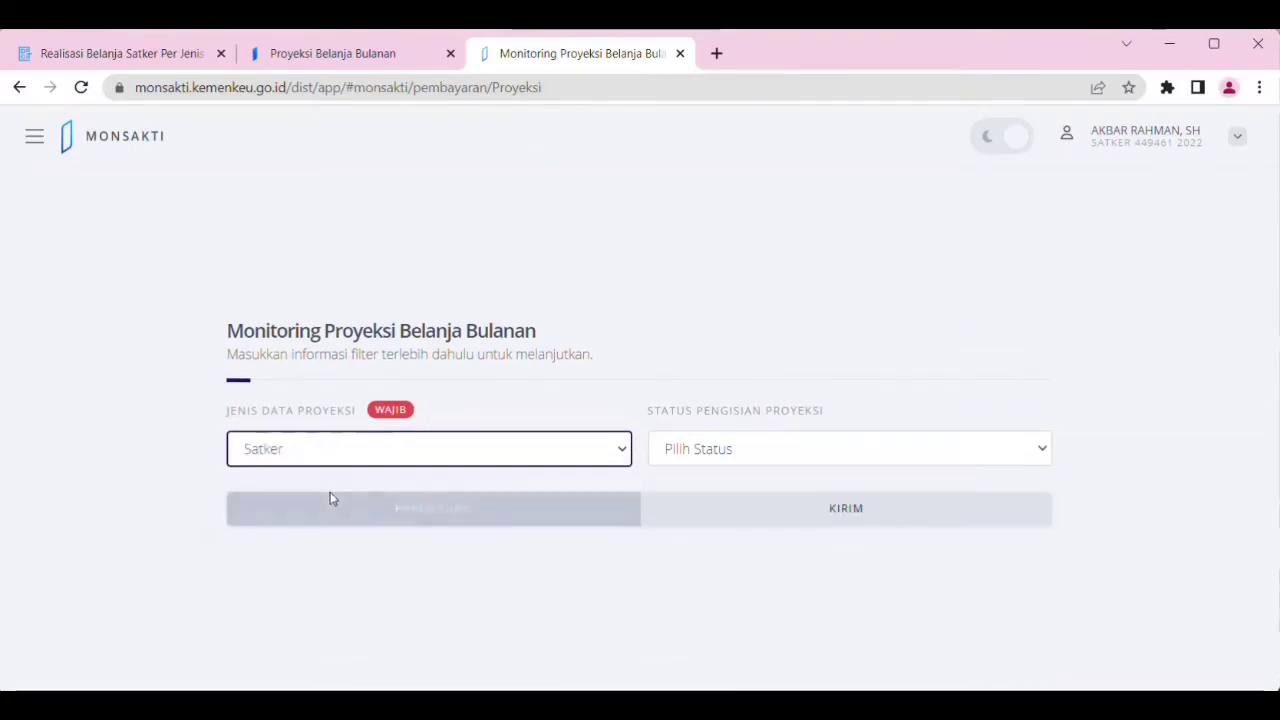
click(760, 446)
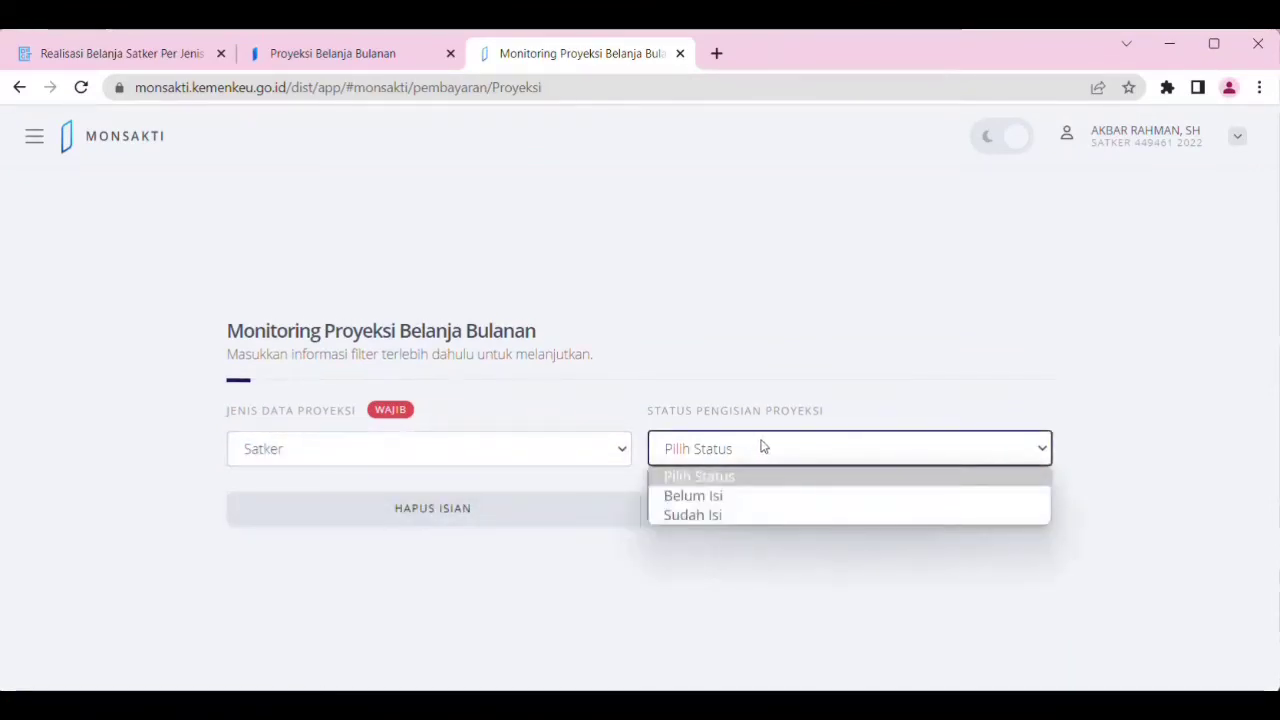
click(716, 515)
click(790, 517)
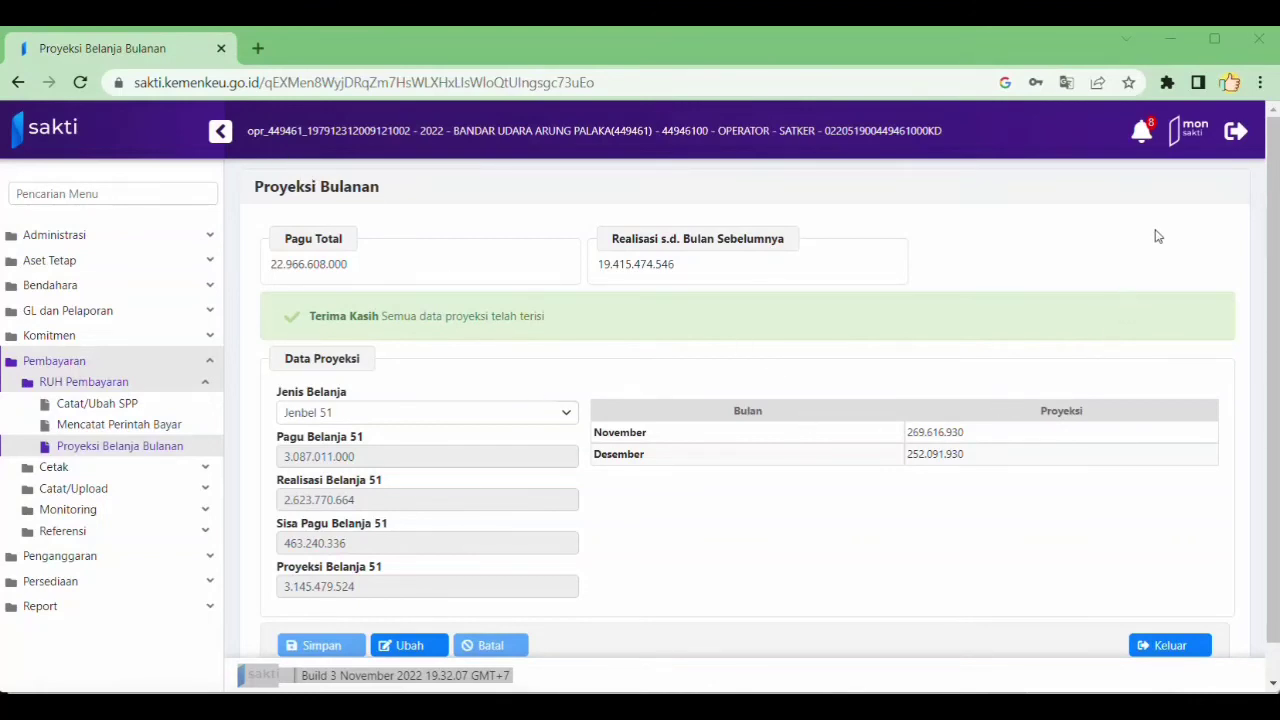
- From SAKTI's Proyeksi Bulanan page, open MonSAKTI again and load Pembayaran's Monitoring Proyeksi Bulanan
click(1185, 135)
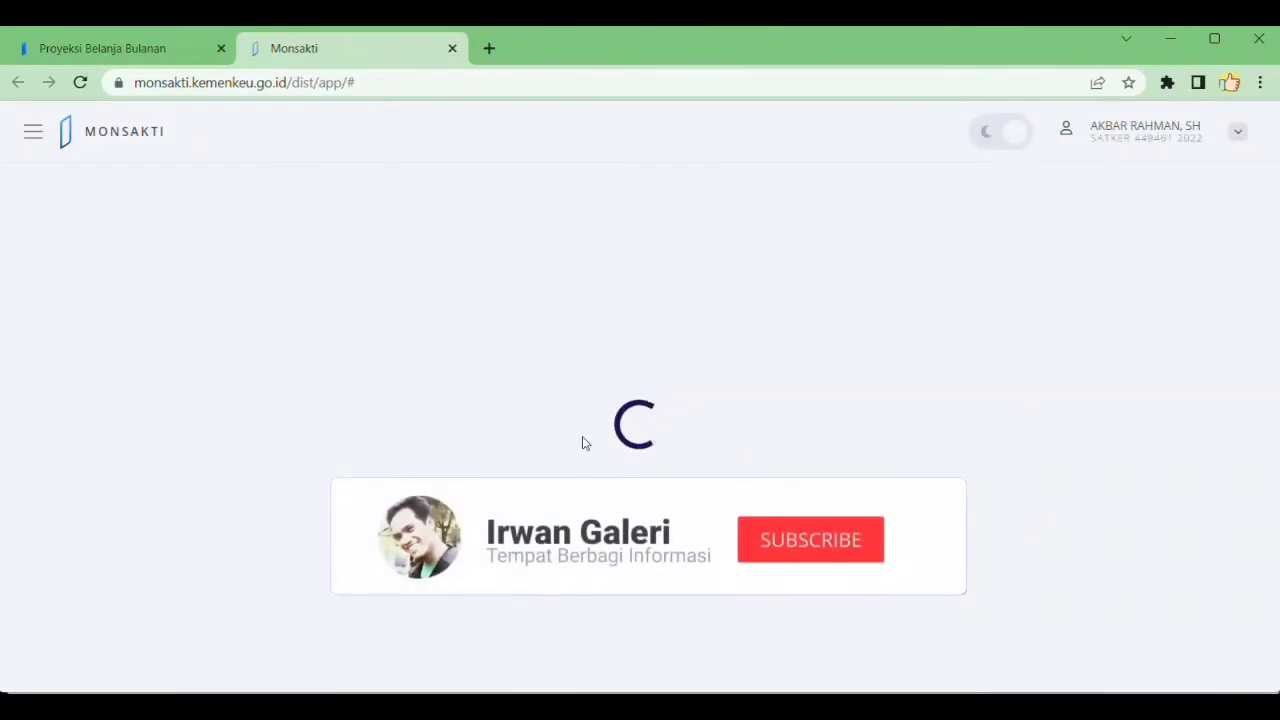
click(33, 131)
click(155, 577)
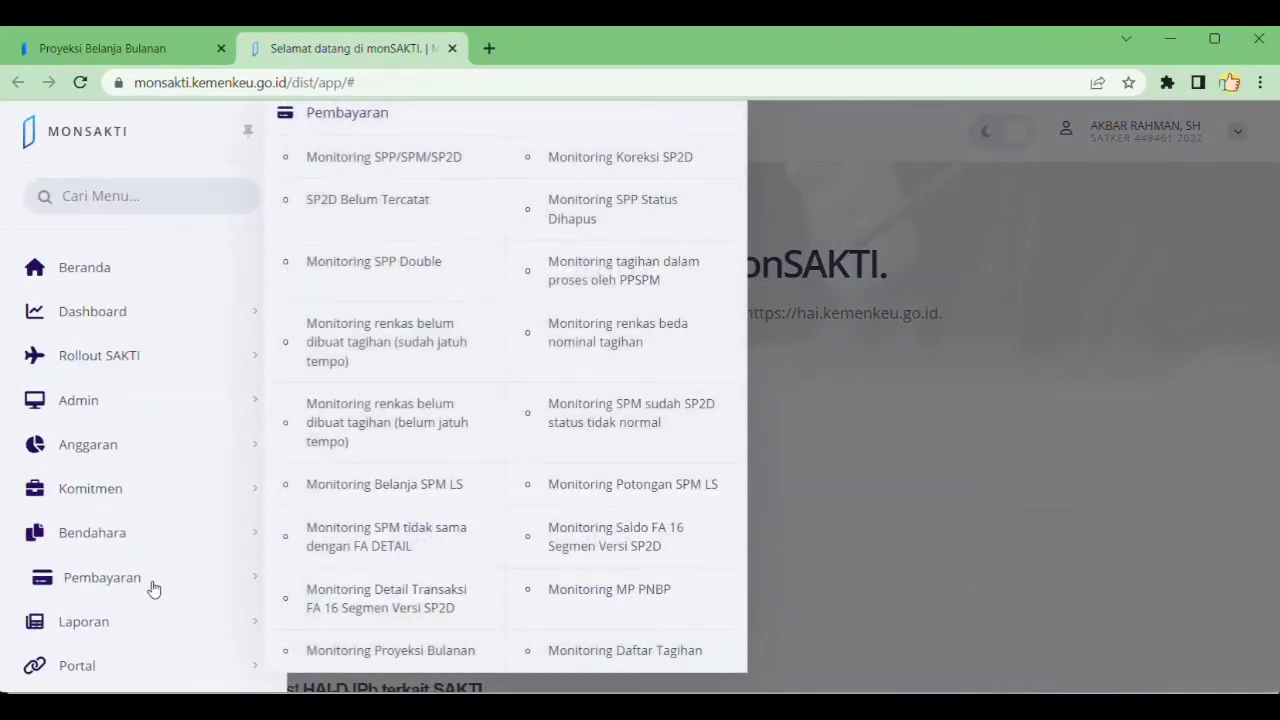
click(437, 655)
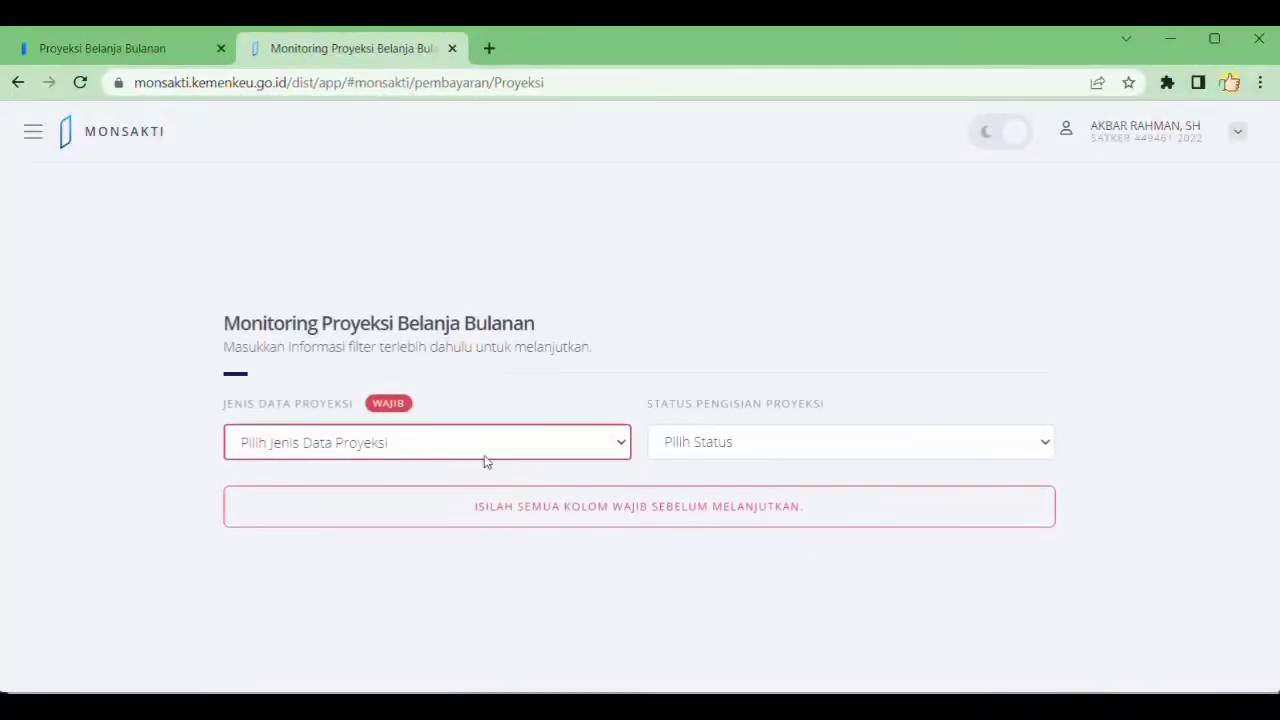
- Set Jenis Data Proyeksi to Satker and Status Pengisian Proyeksi to Sudah Isi, and submit the report filter
click(486, 462)
click(442, 493)
click(731, 450)
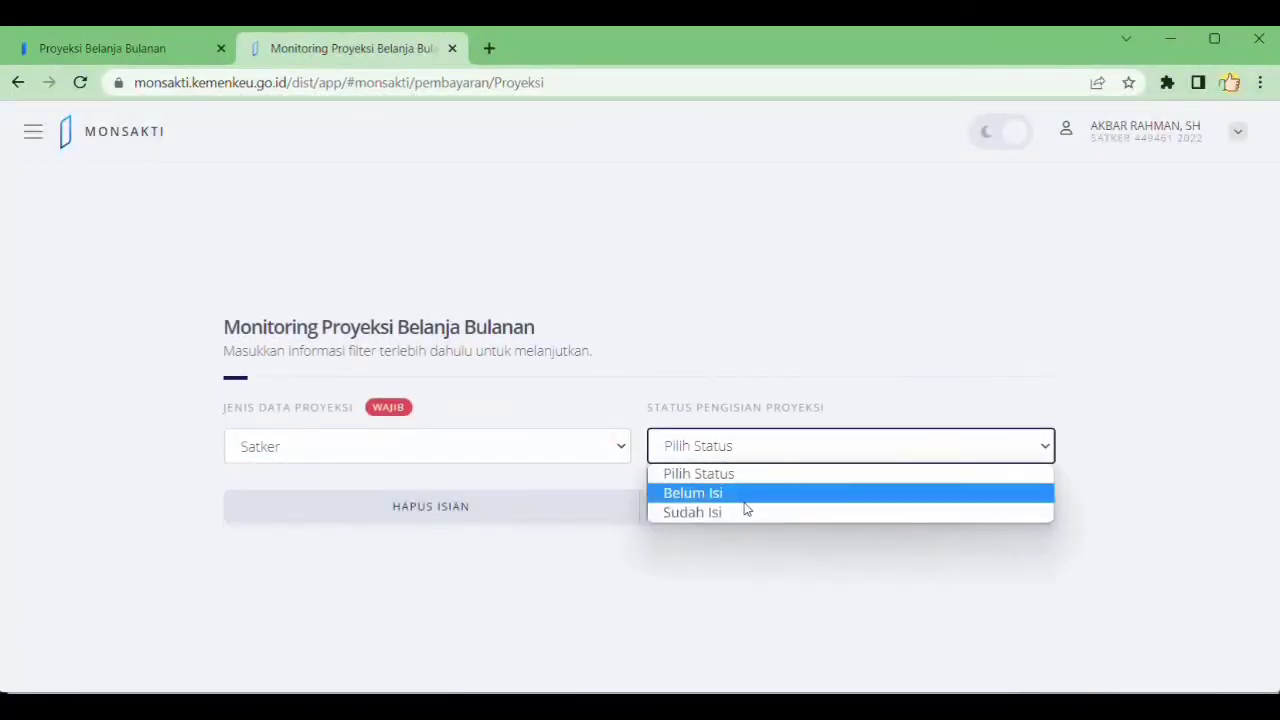
click(746, 510)
click(802, 511)
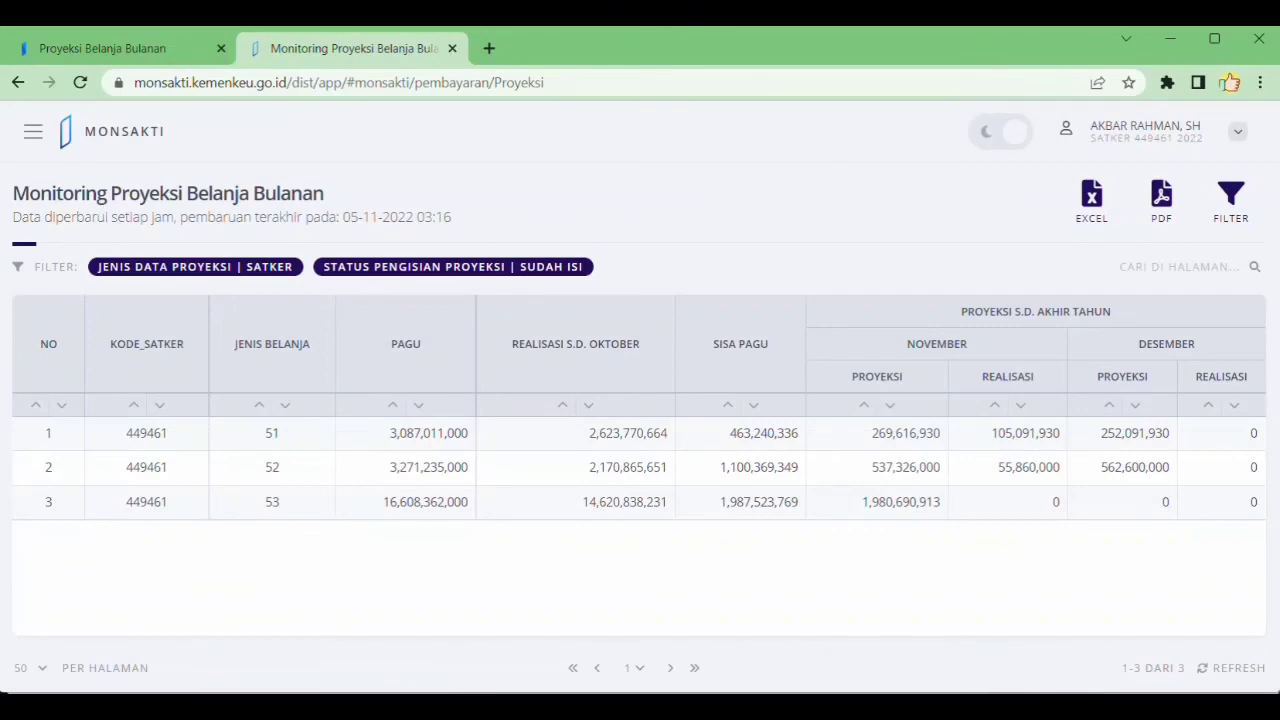
- Switch to the PROGNOSA 2022 workbook in Excel, check Realisasi November for Belanja Pegawai and Belanja Barang, and return to SAKTI's projection page in Chrome
click(933, 706)
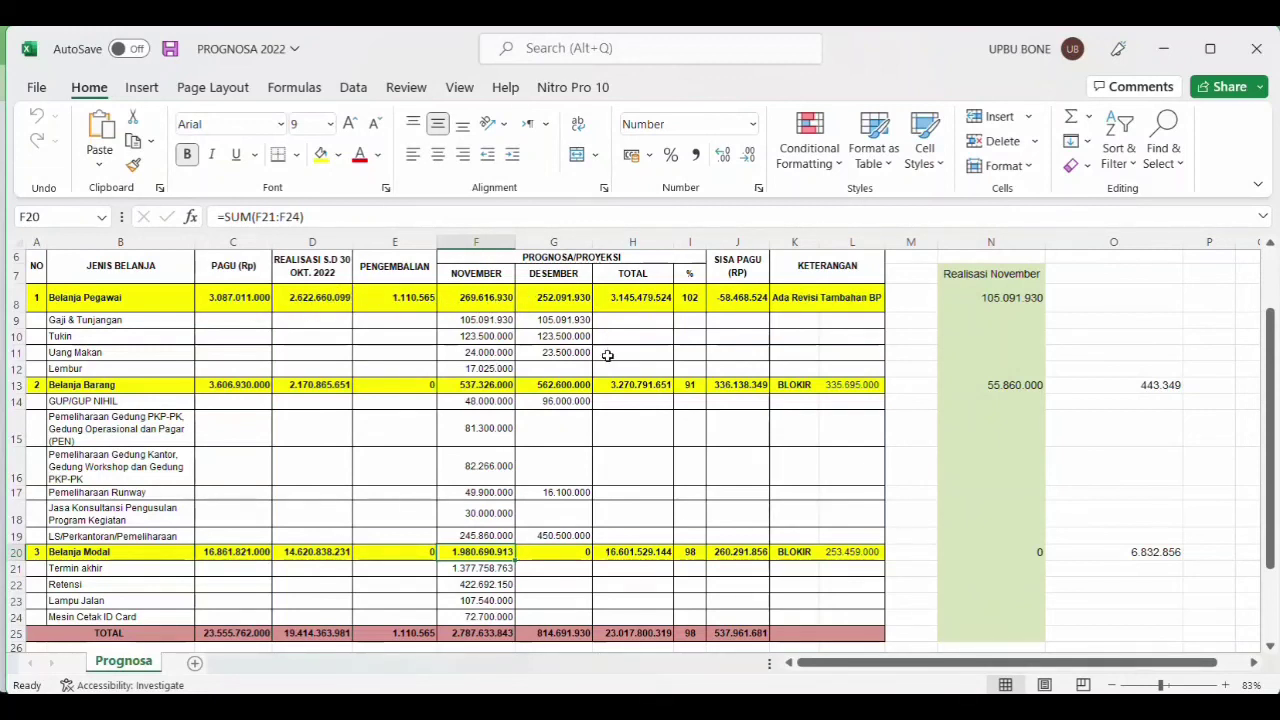
click(993, 272)
click(1006, 297)
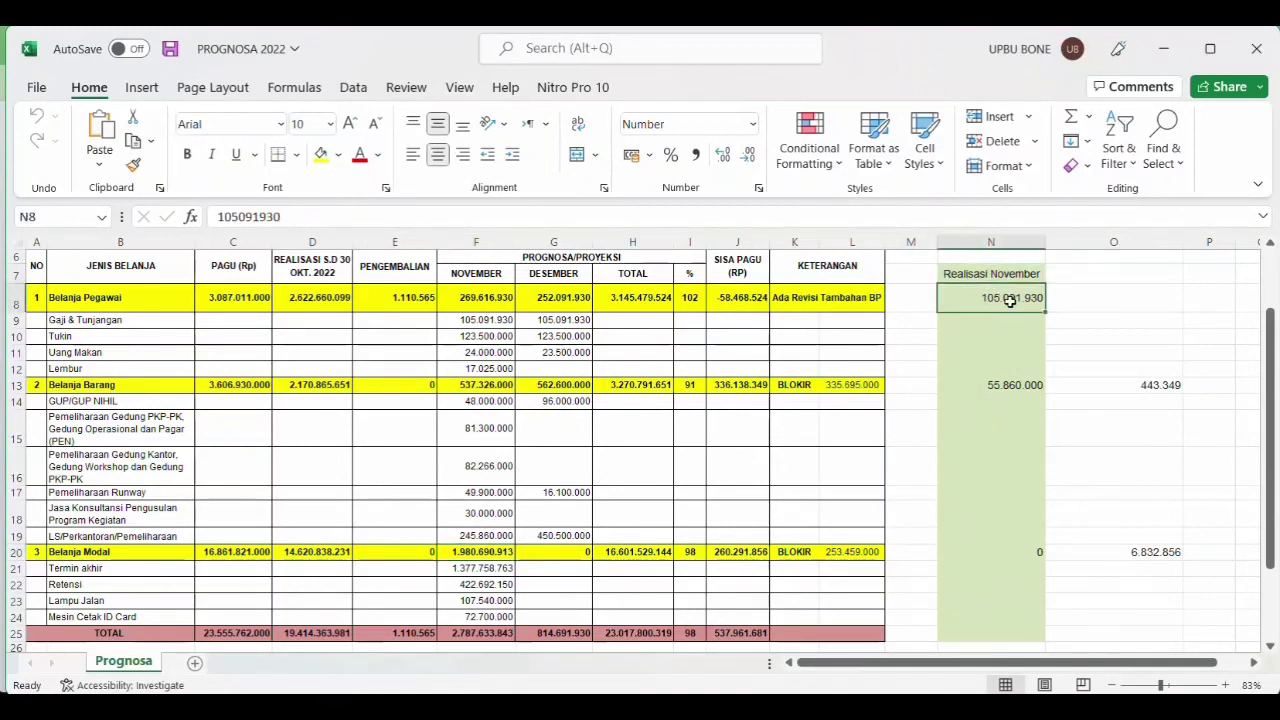
click(1013, 385)
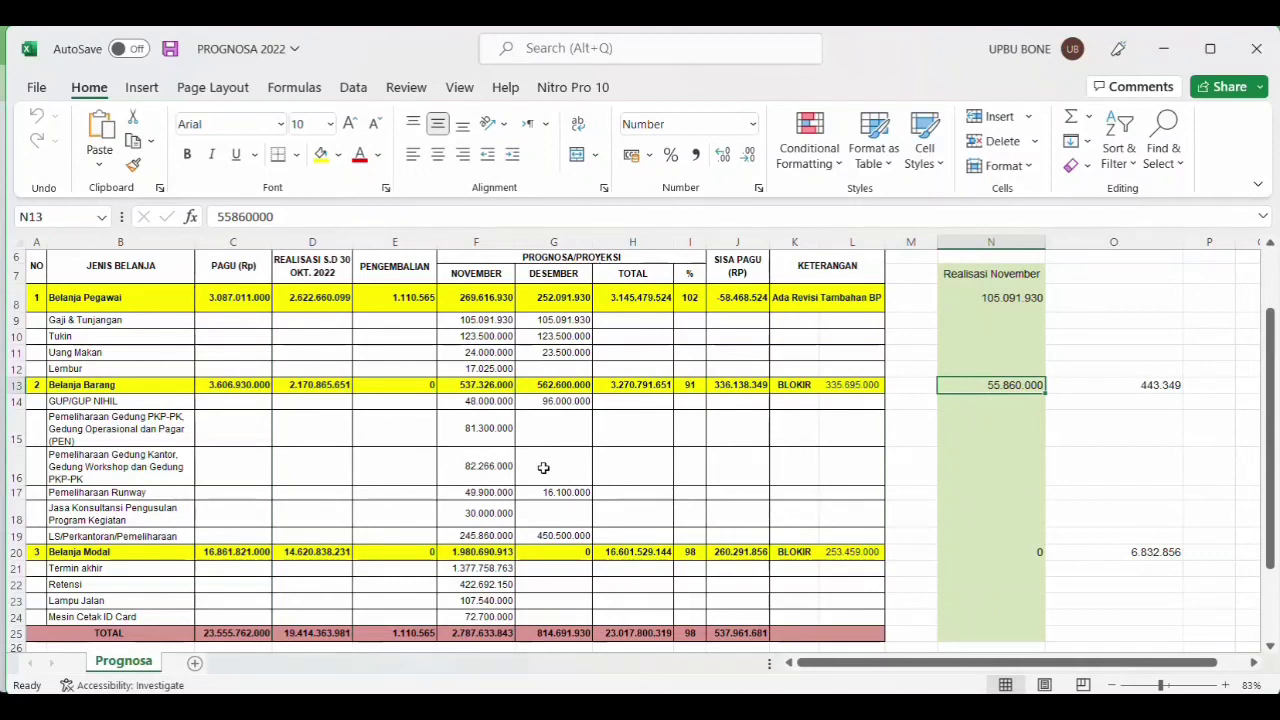
key(alt+Tab)
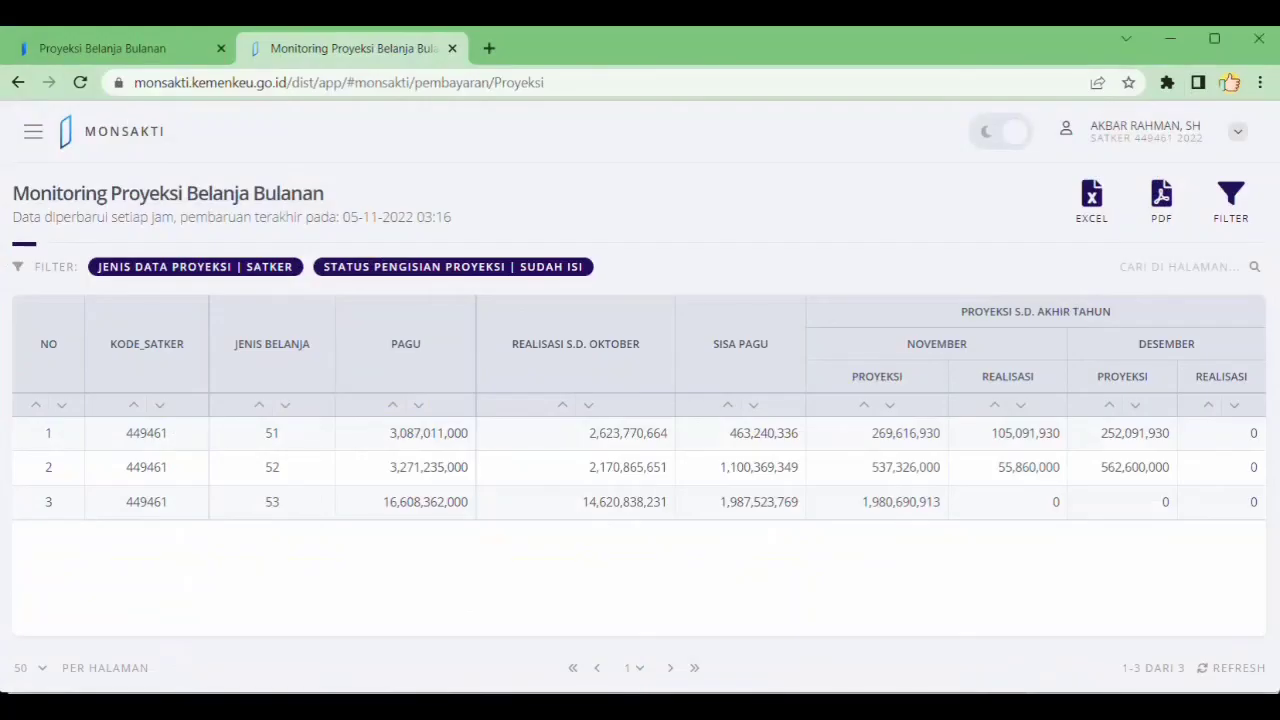
click(130, 52)
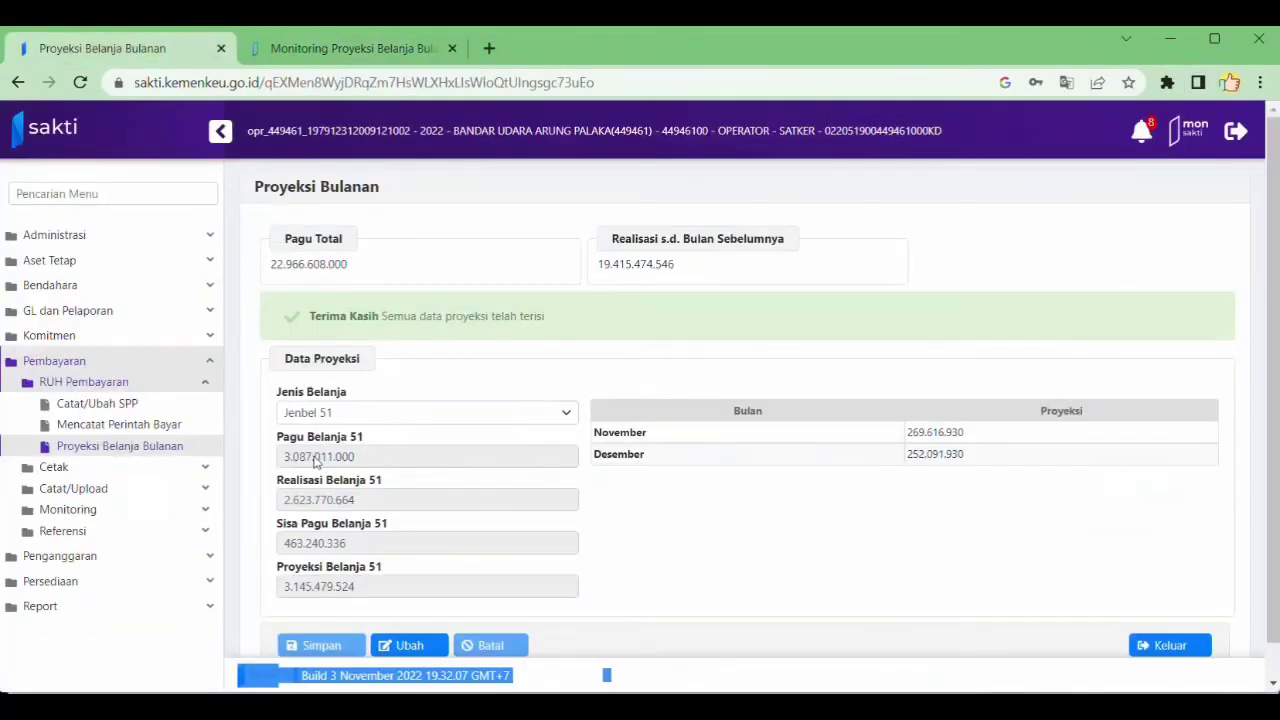